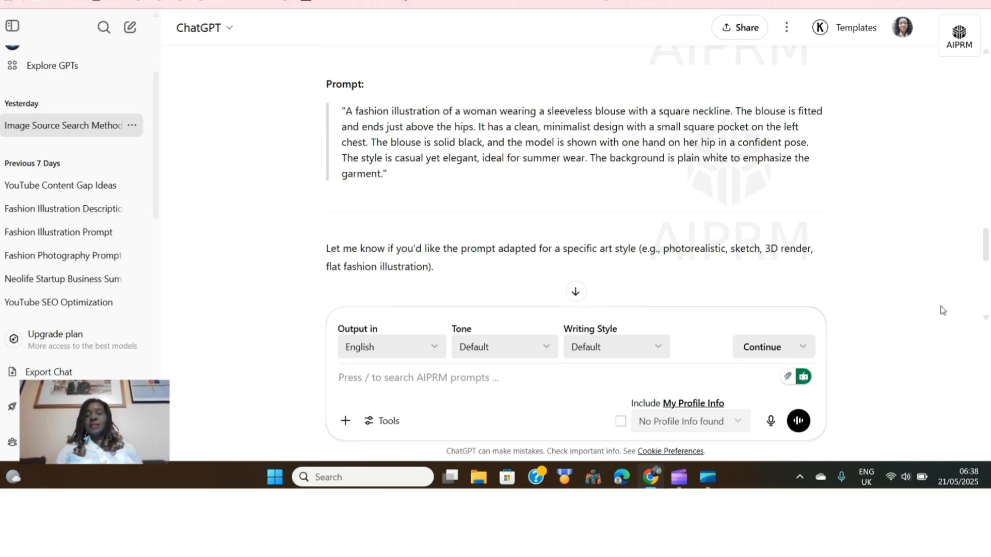
click(574, 293)
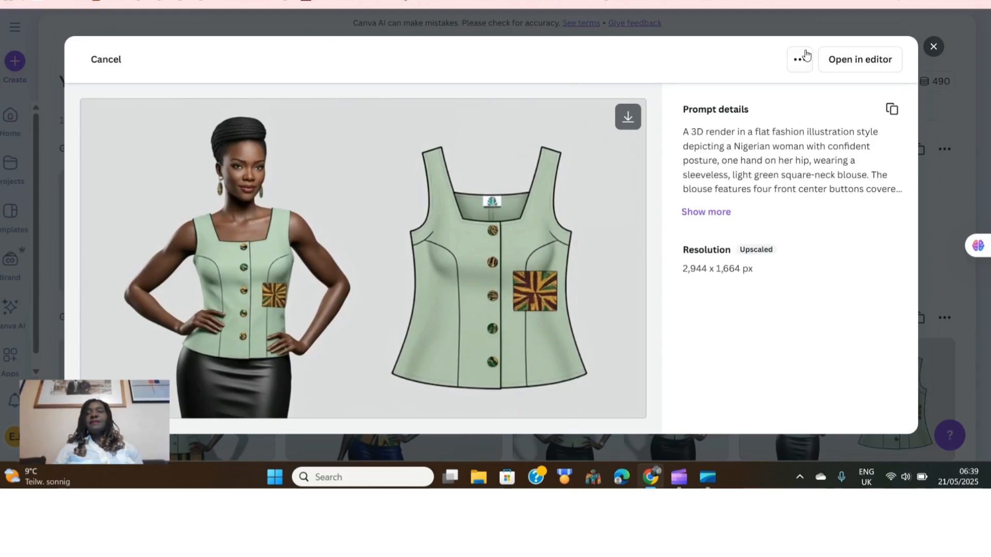
Close the image preview and reuse the Nigerian village woman prompt in the Canva AI prompt box
click(933, 46)
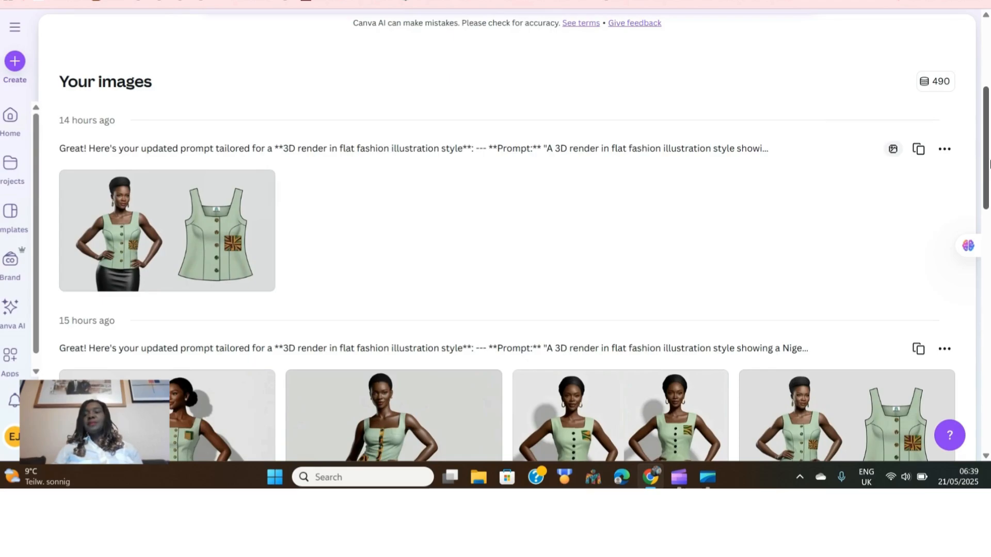
drag(986, 166, 987, 276)
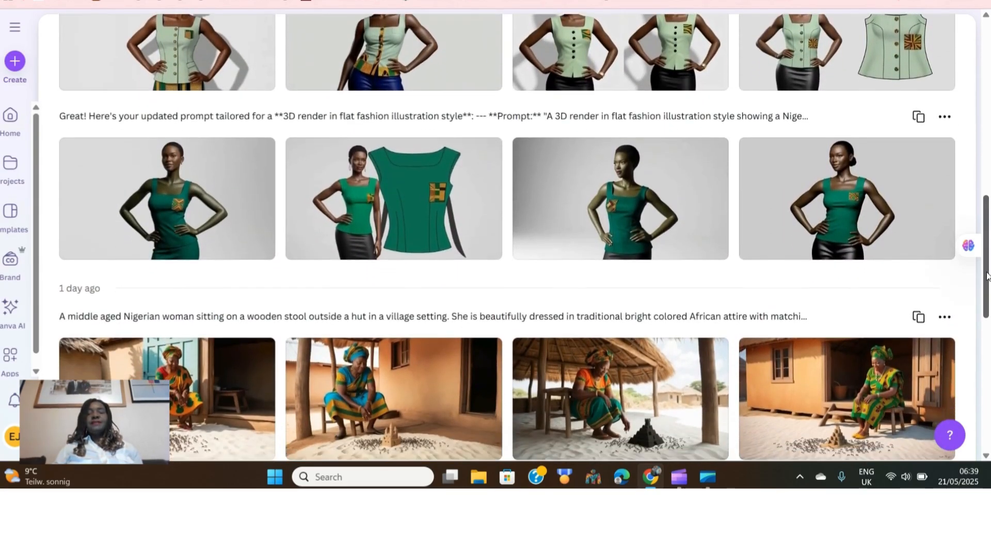
click(918, 318)
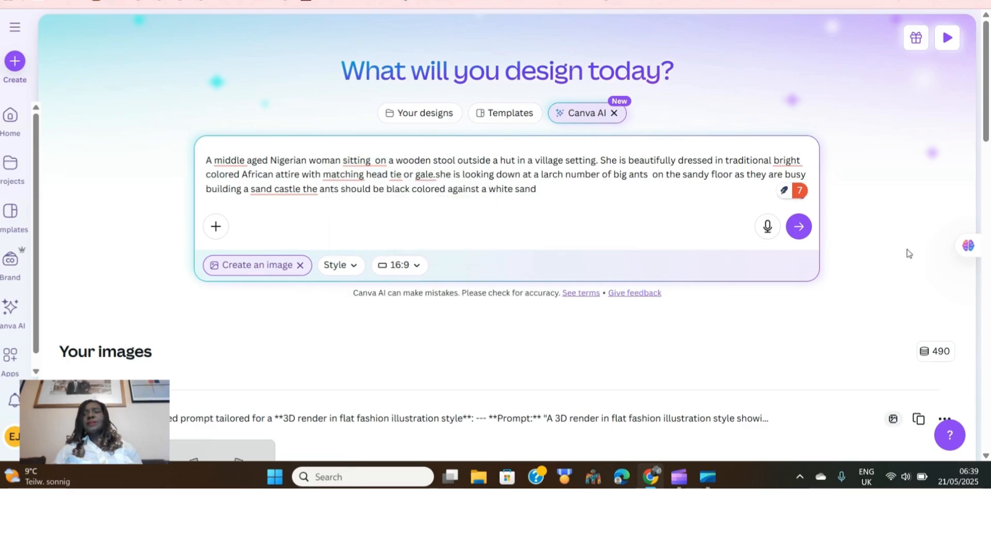
Reuse the 3D render flat fashion illustration prompt from an earlier image set and scroll through it
click(983, 136)
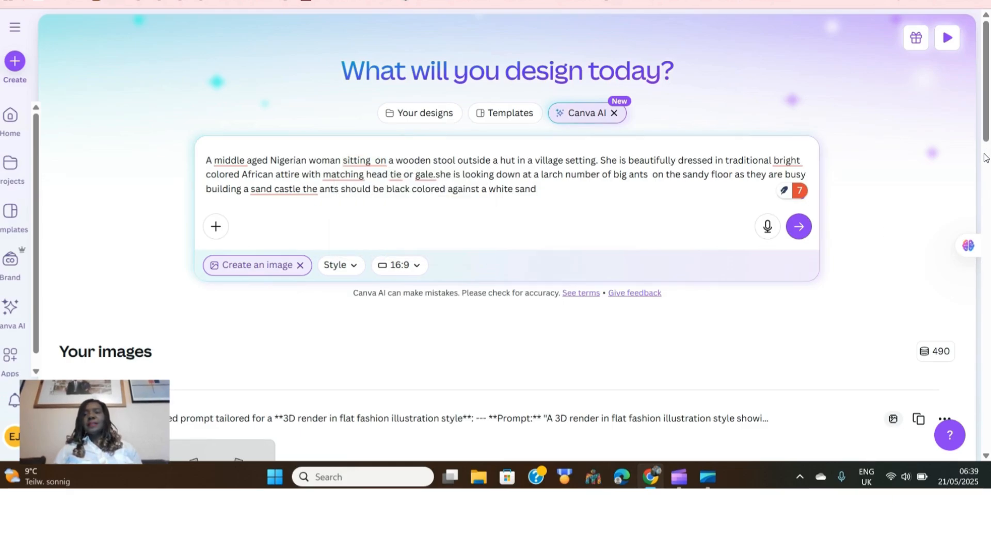
drag(987, 133, 985, 267)
click(918, 286)
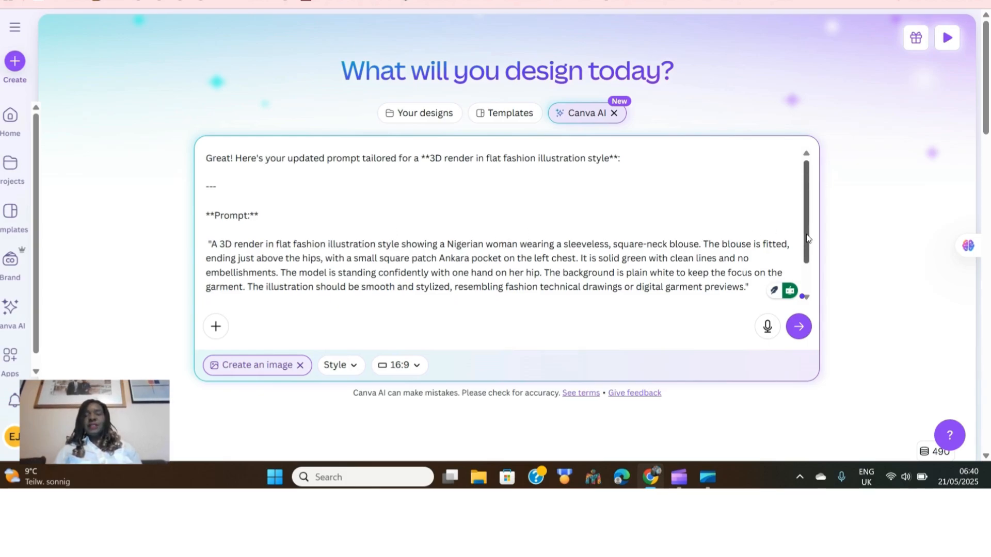
drag(803, 230, 808, 263)
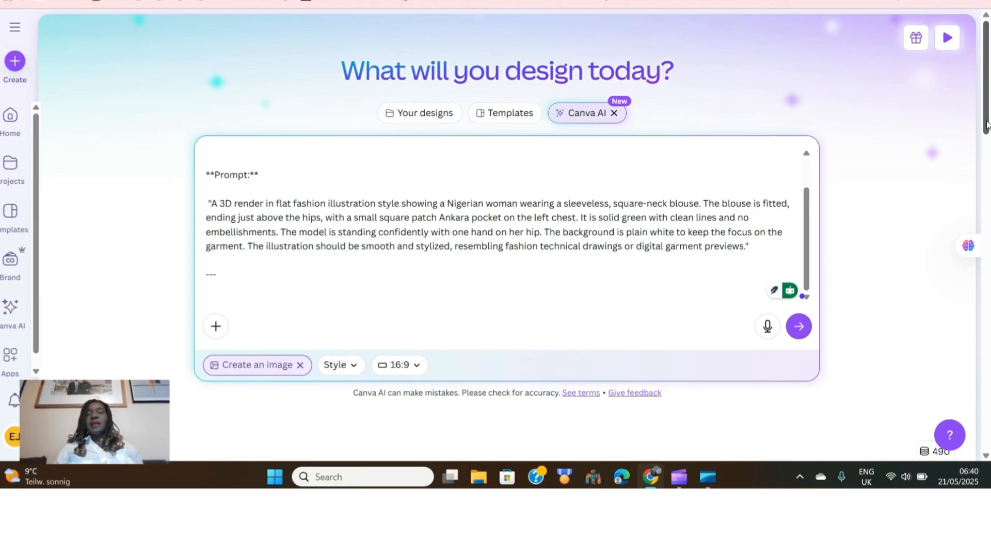
Reuse the 3D render prompt of the green blouse image set in the prompt box
drag(987, 125, 989, 341)
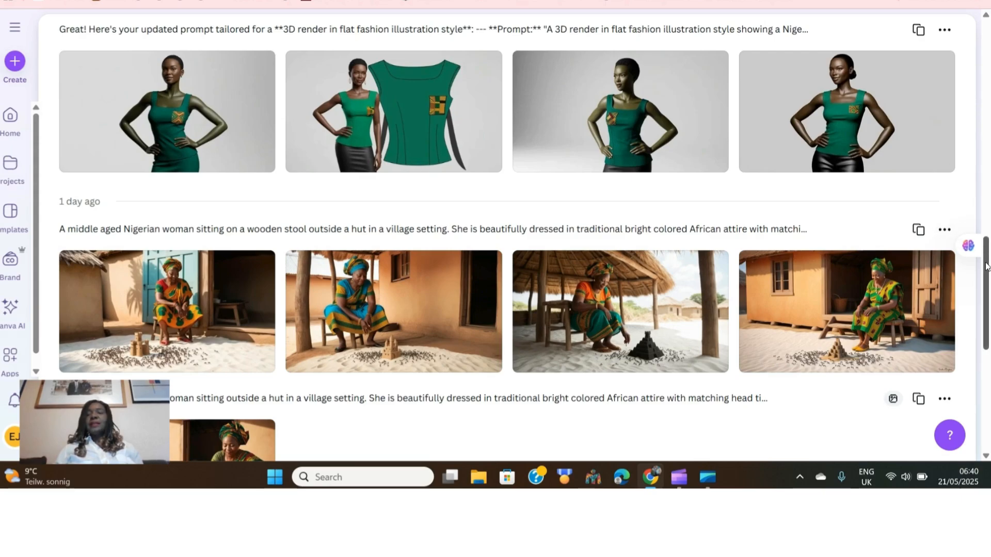
drag(986, 267, 988, 188)
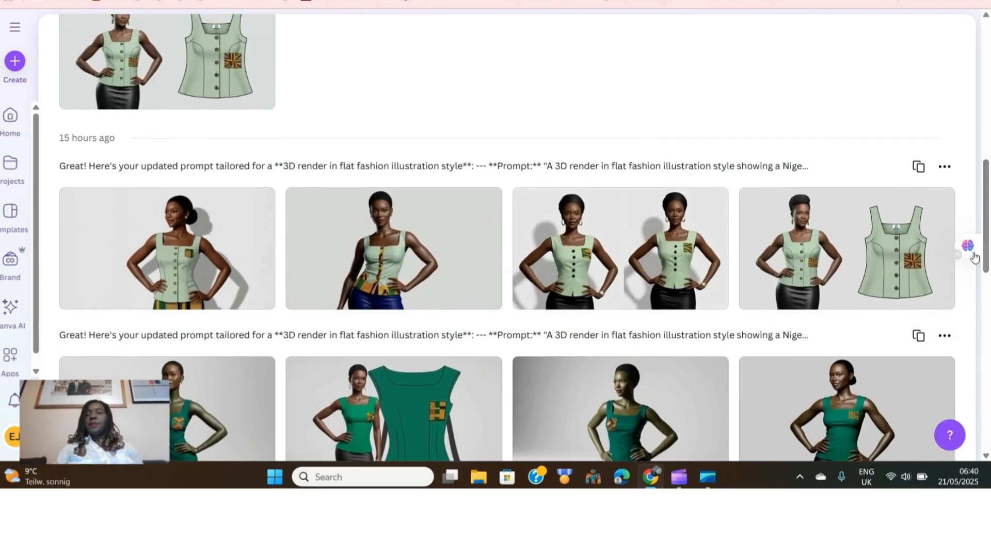
click(919, 337)
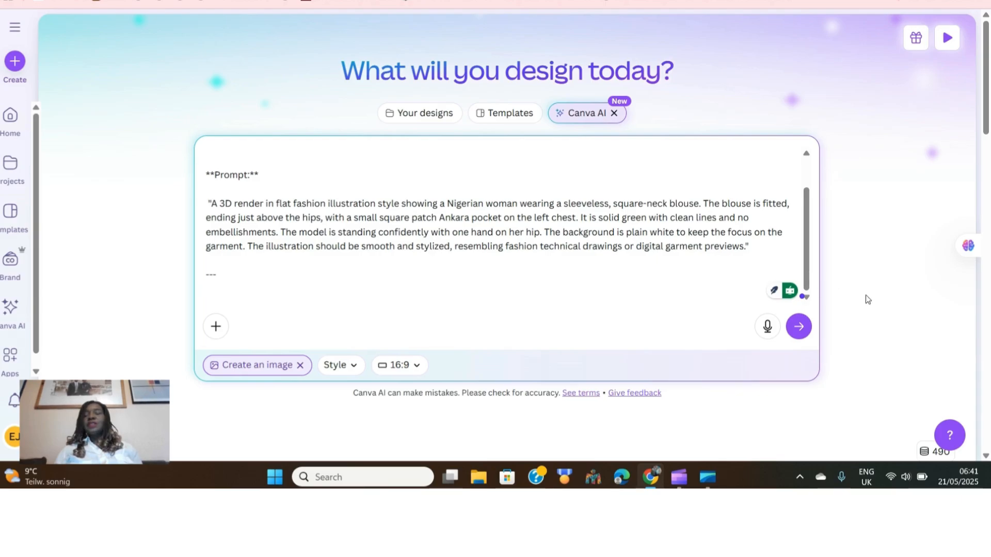
Browse the generated sleeveless blouse images in the image history
drag(986, 121, 985, 218)
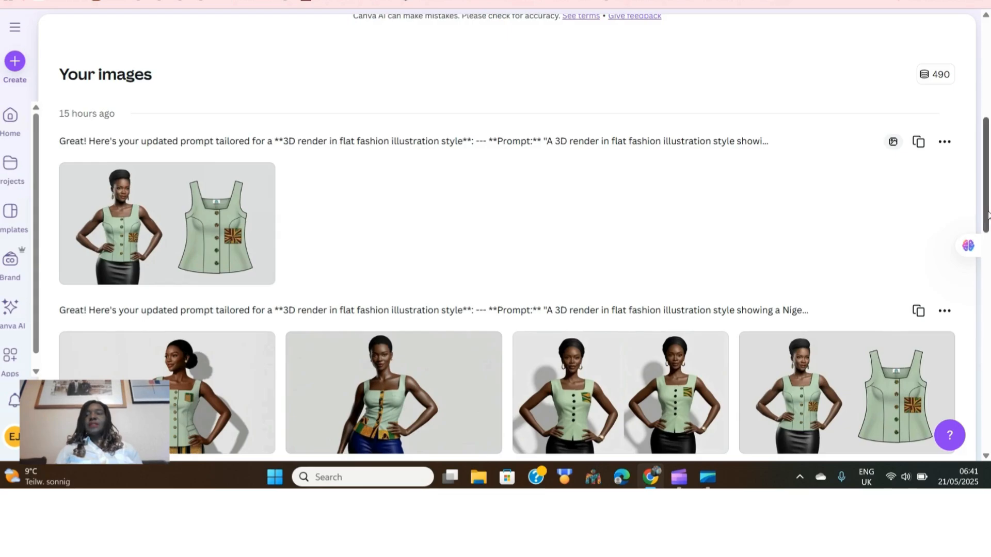
scroll(987, 214, down, 1)
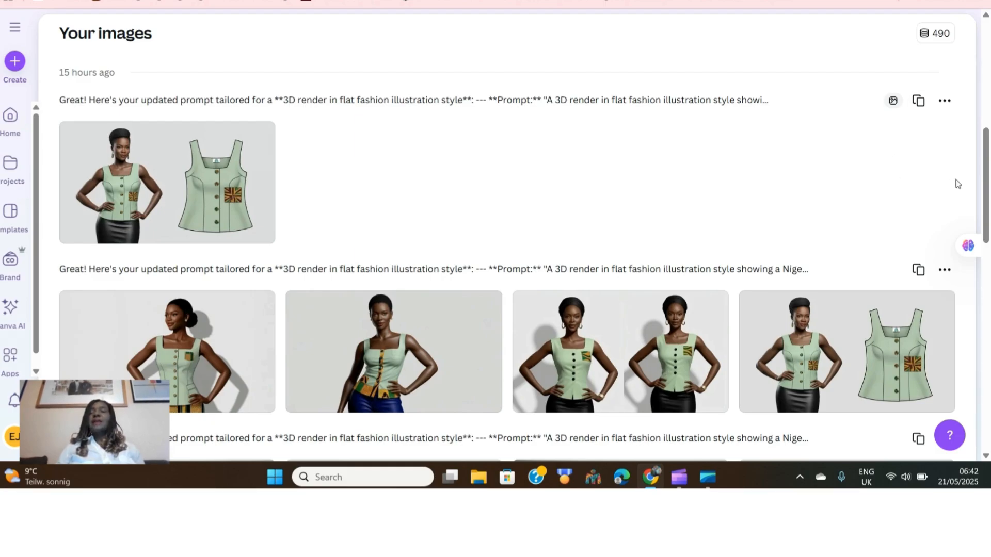
drag(985, 195, 987, 170)
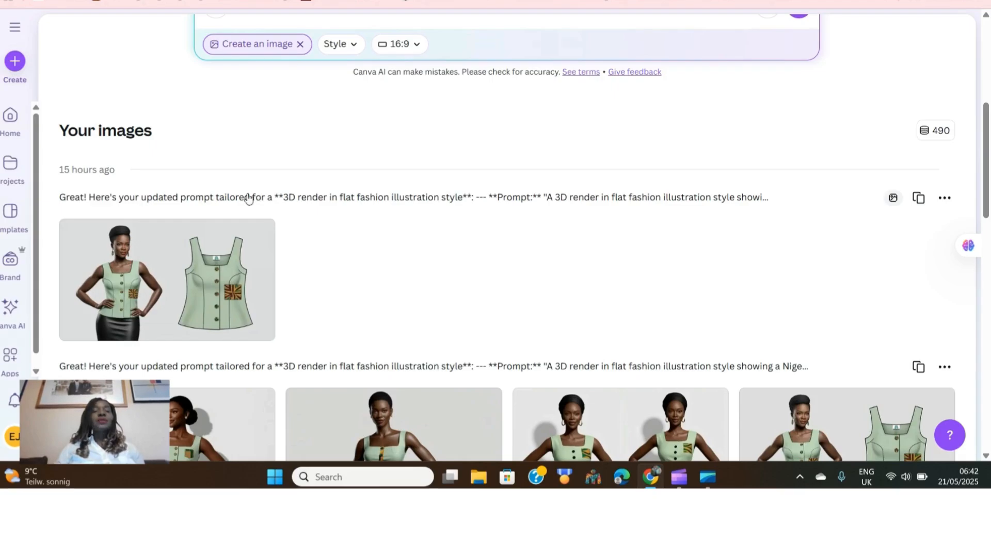
mouse_move(185, 292)
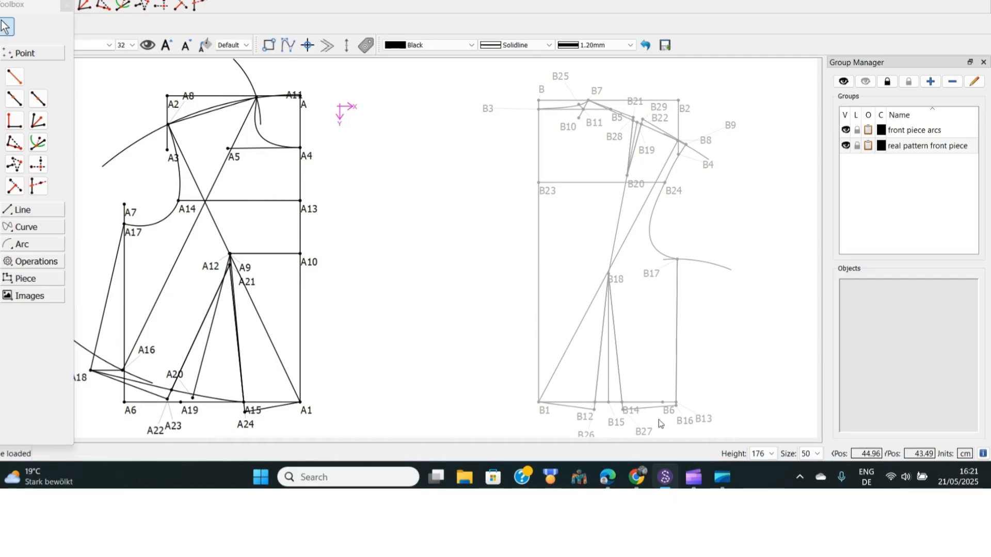
Switch to Seamly2D and hide the front piece arcs group
click(637, 476)
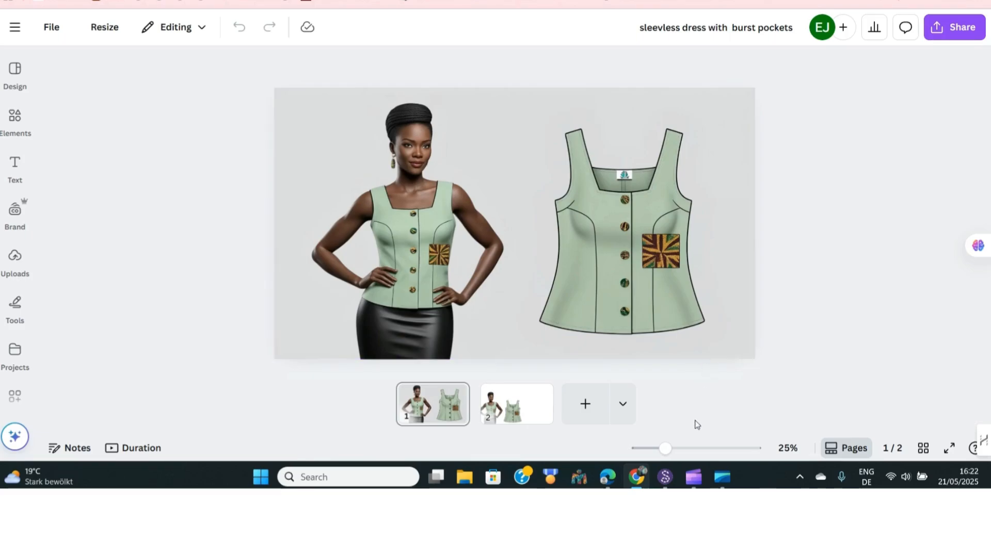
click(667, 477)
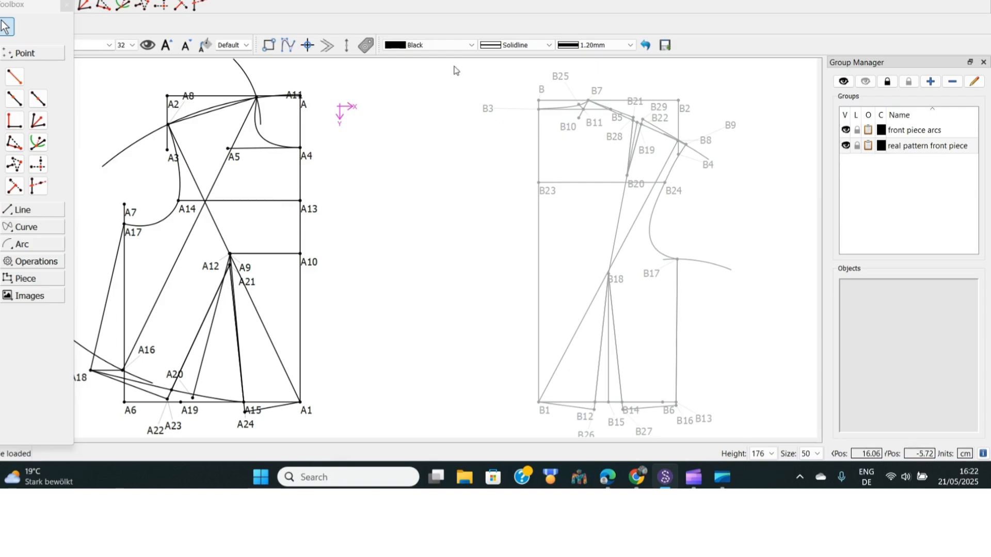
click(846, 131)
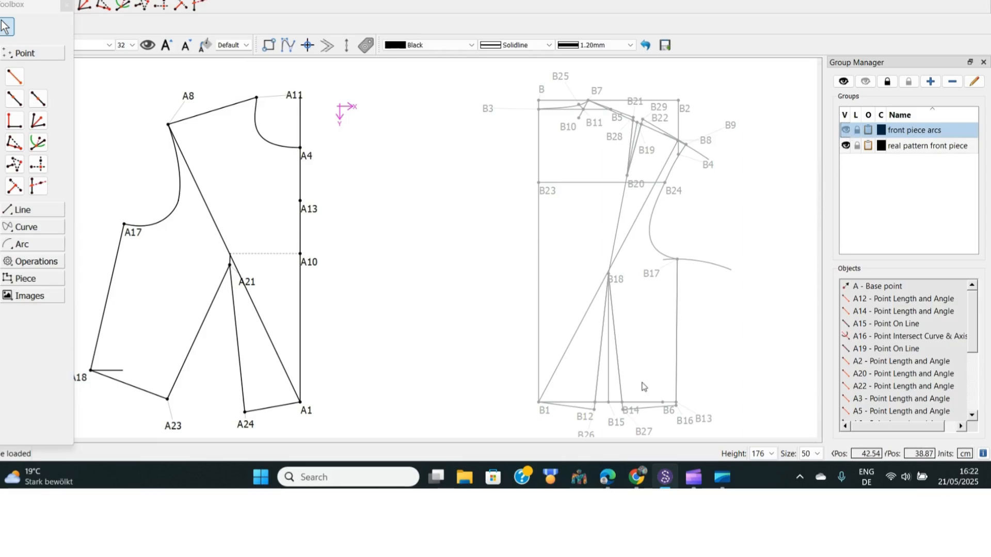
Review the Canva blouse design and the Seamly2D episode 4 video page in the browser
click(639, 479)
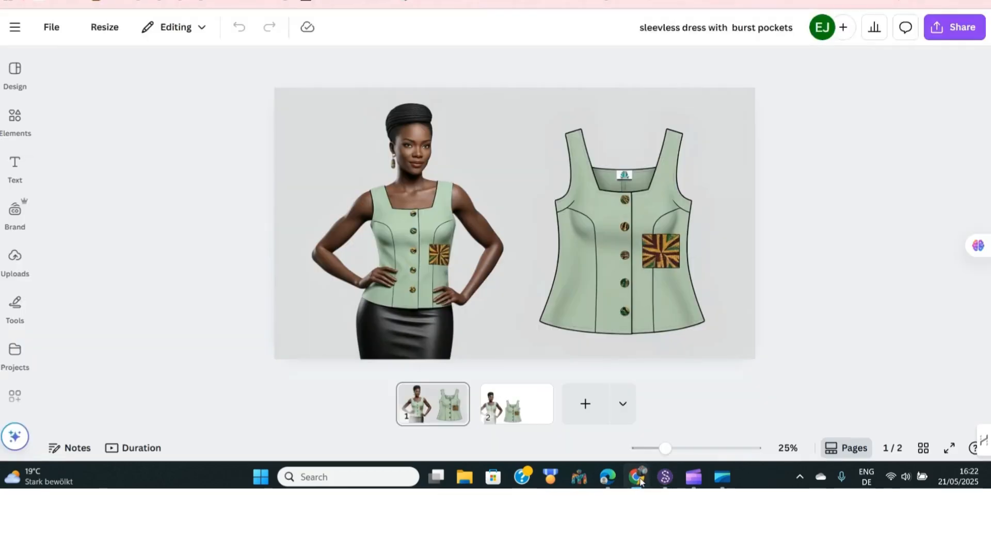
key(ctrl+Tab)
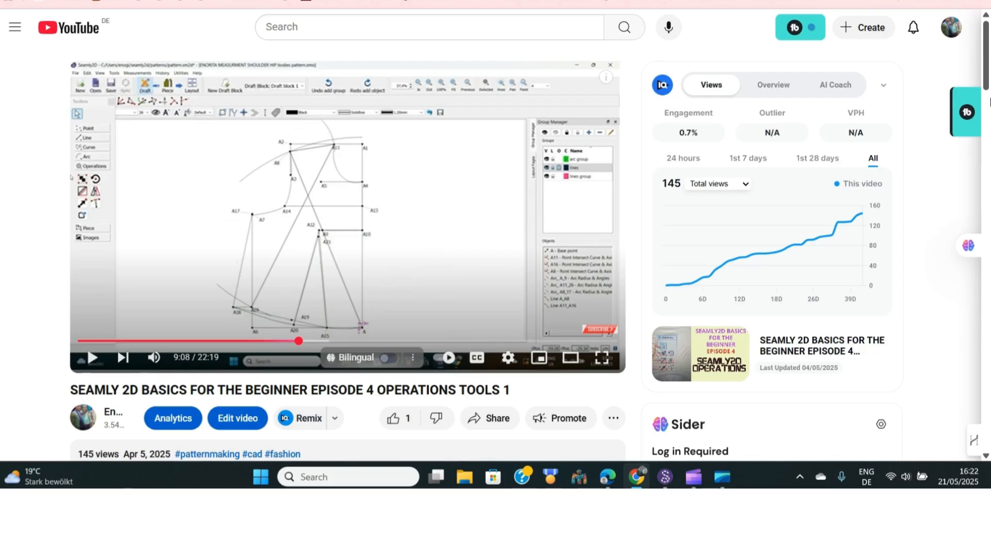
scroll(989, 103, down, 3)
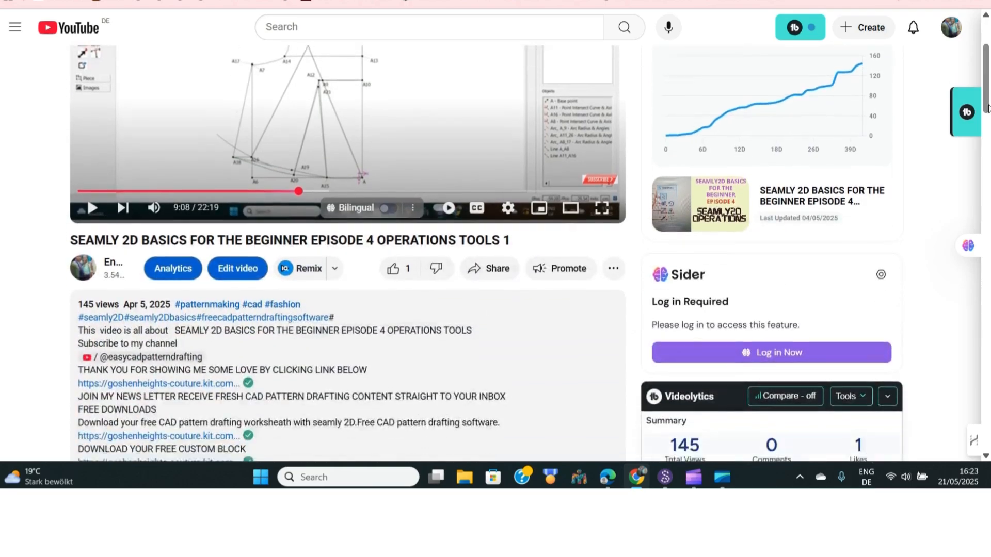
drag(988, 108, 988, 175)
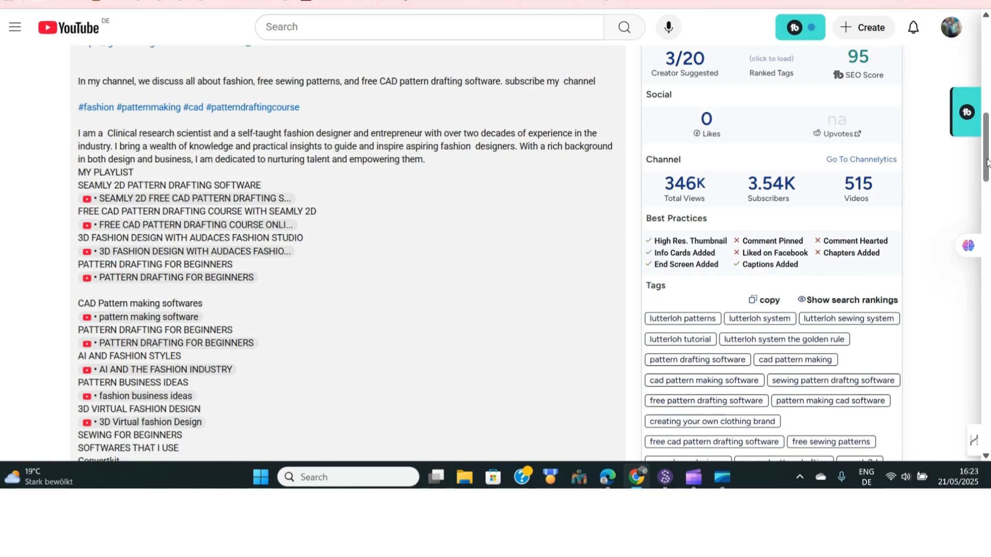
drag(986, 163, 986, 62)
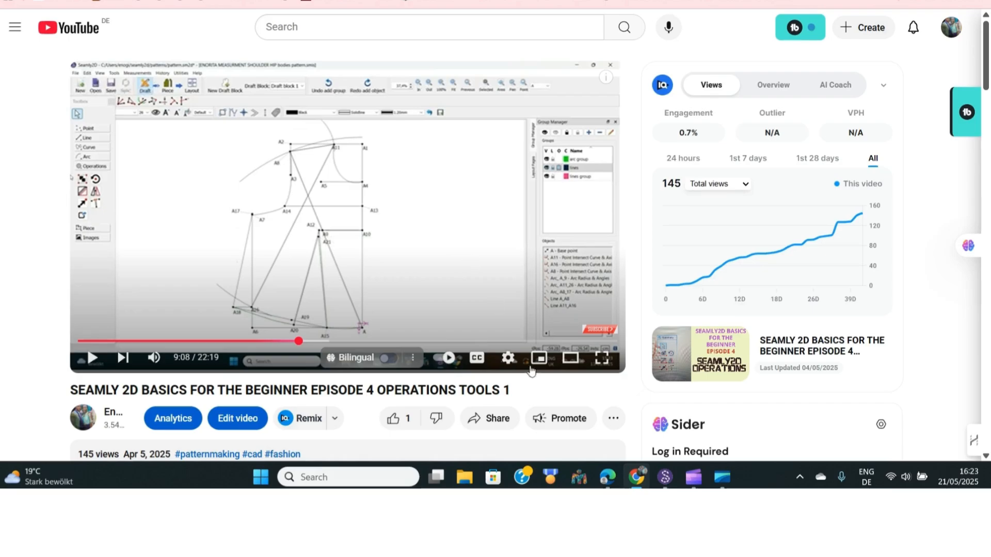
Back in Seamly2D, place a point on the A8–A11 shoulder line 4 cm from A8
click(665, 478)
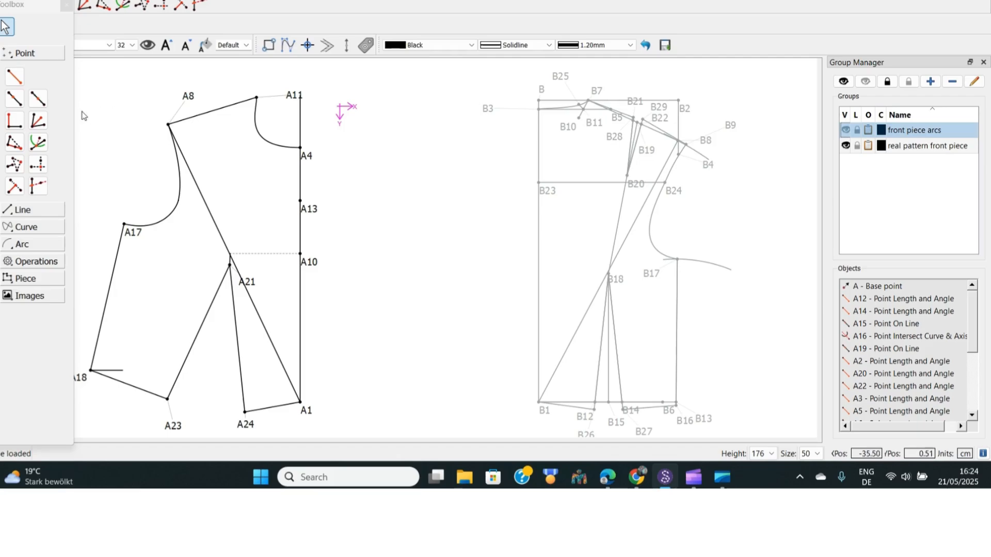
click(15, 100)
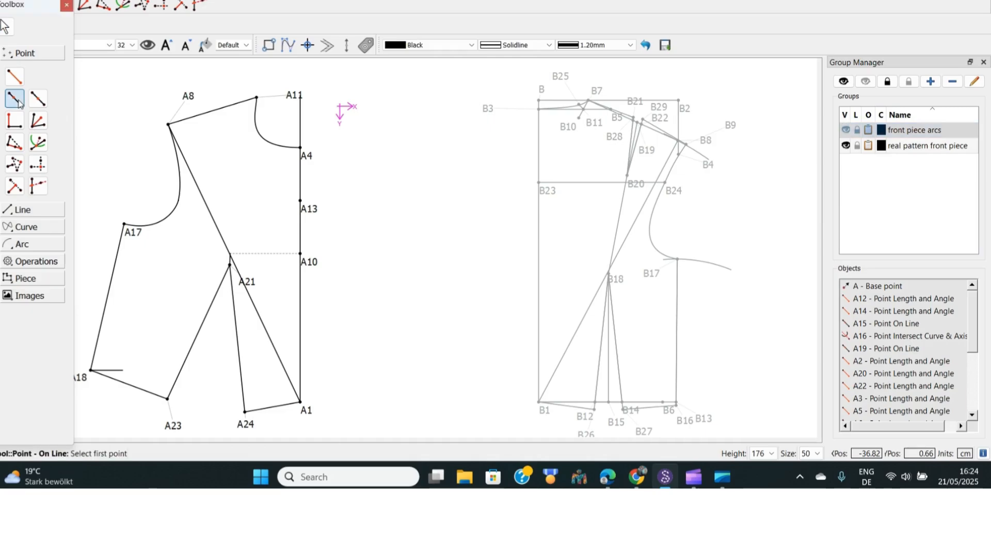
click(188, 97)
click(258, 97)
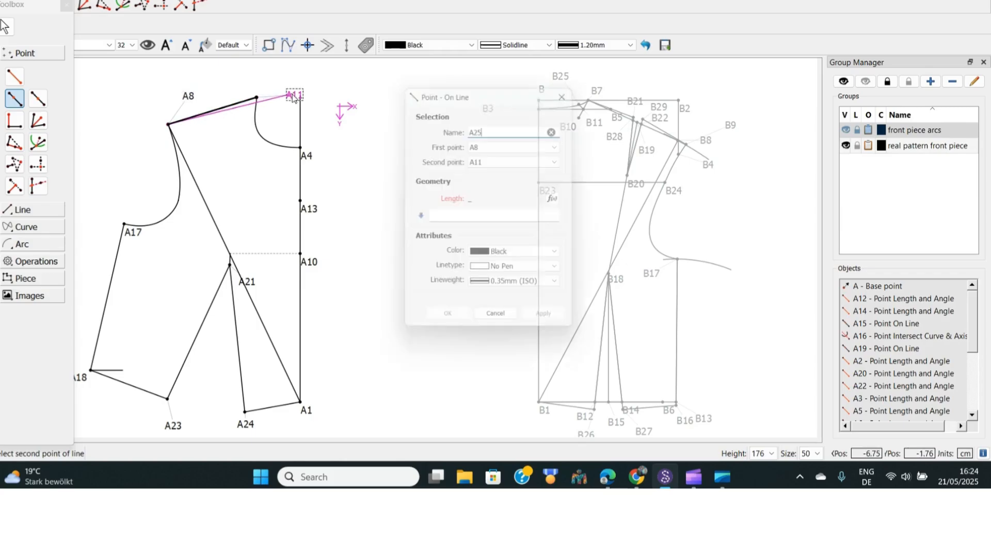
click(444, 217)
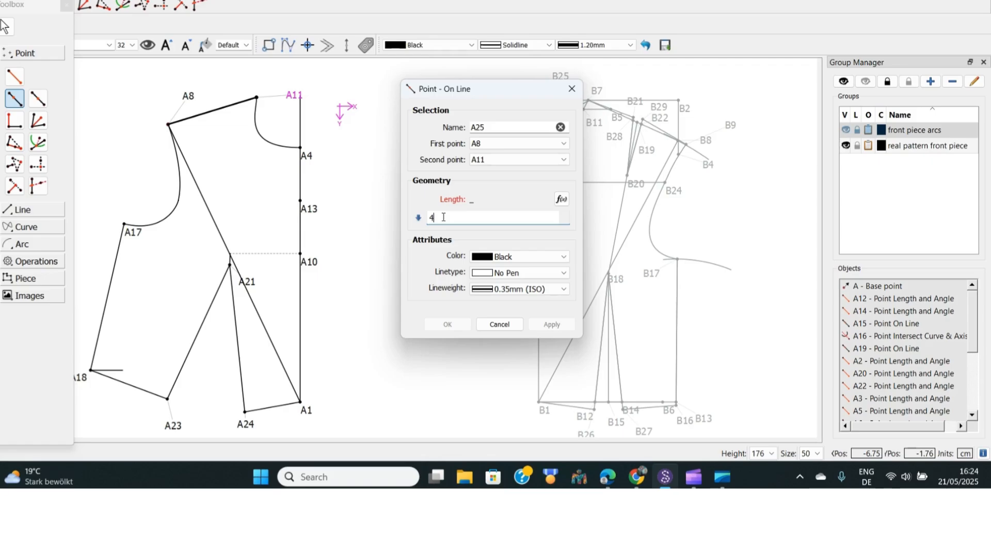
click(449, 325)
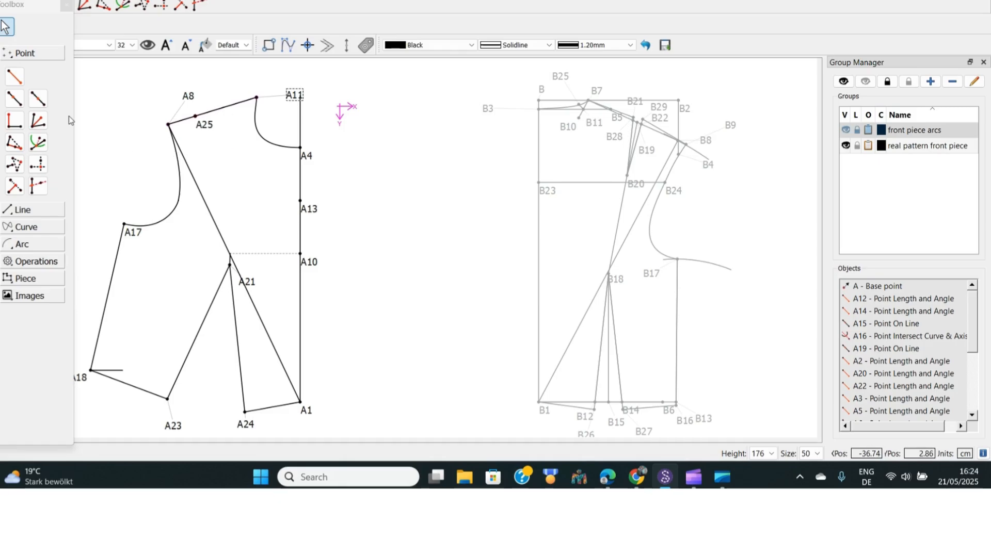
Place another point on the shoulder line 3 cm from A25 towards A11
click(15, 100)
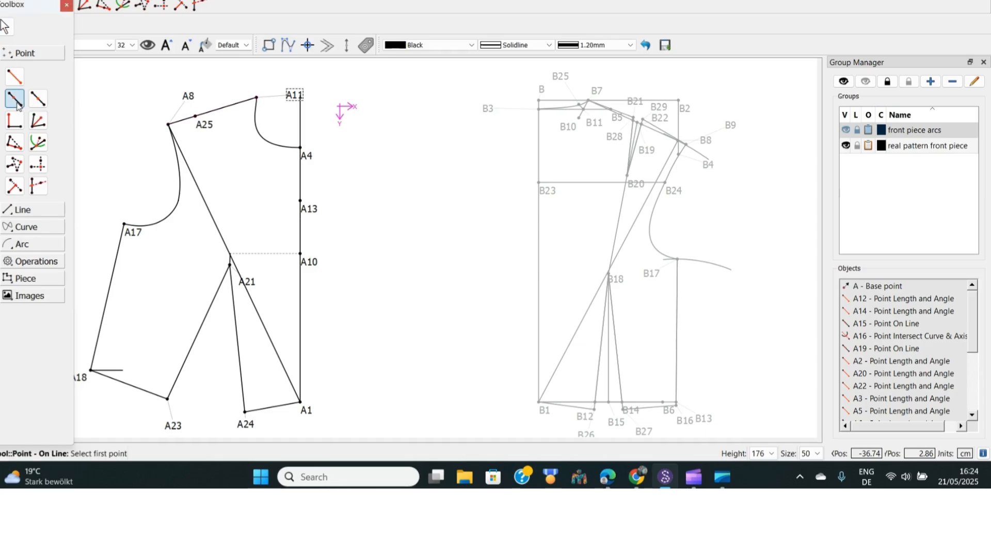
click(197, 128)
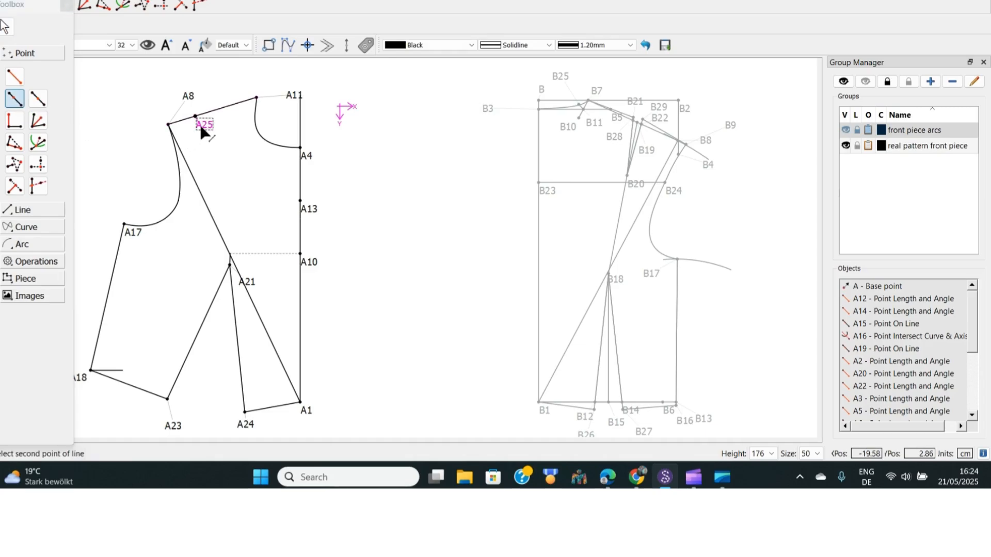
click(299, 99)
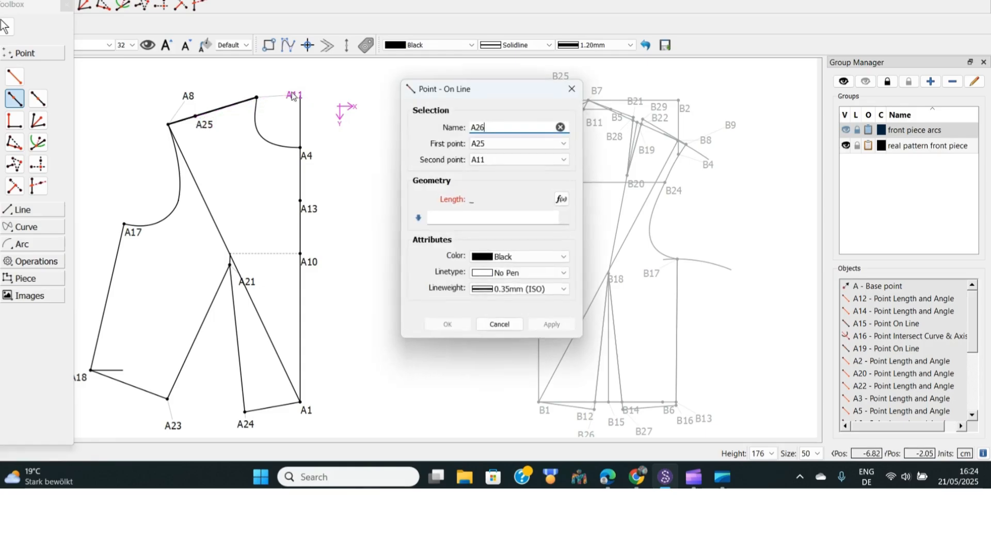
click(440, 217)
text(3)
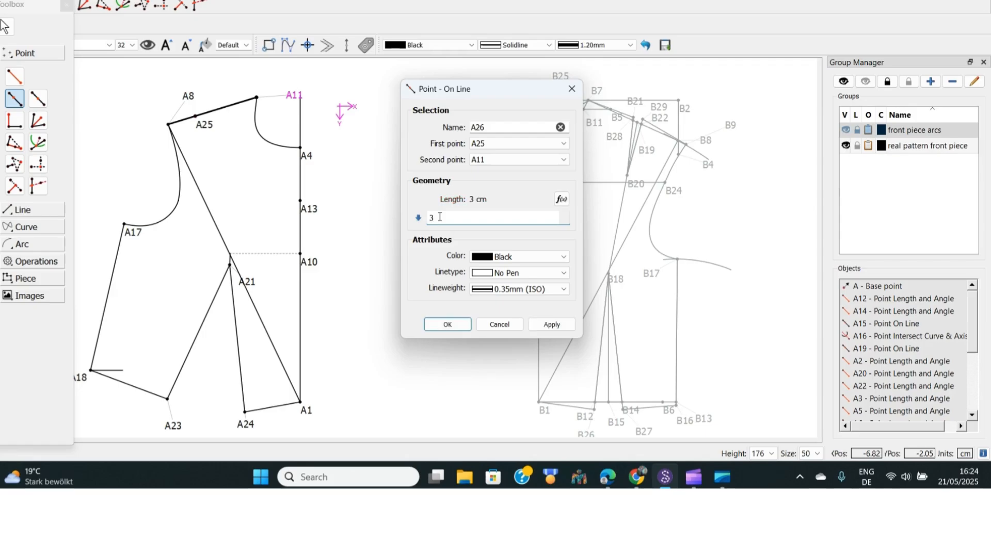
click(448, 324)
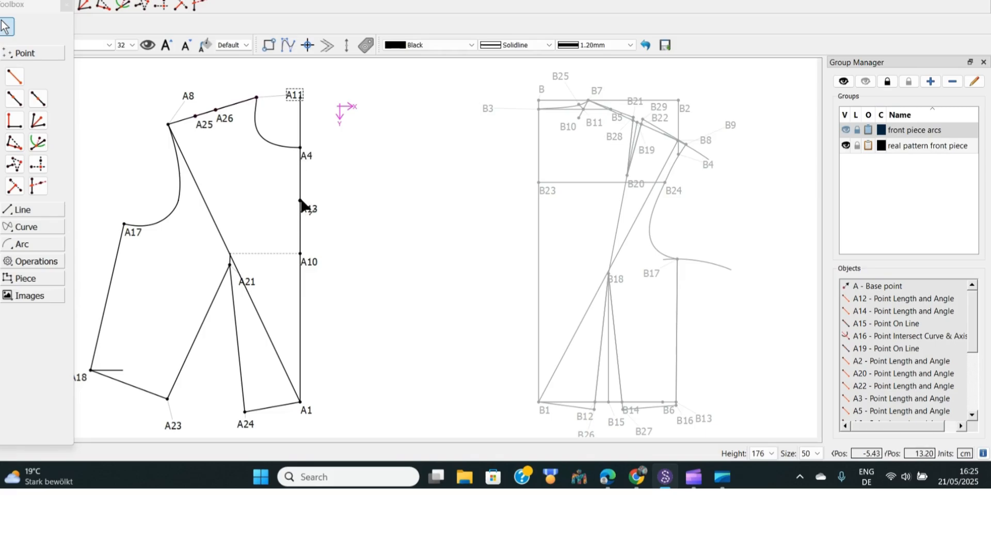
Place a point on the A4–A10 centre front line 6 cm from A4 and move its label aside
mouse_move(302, 204)
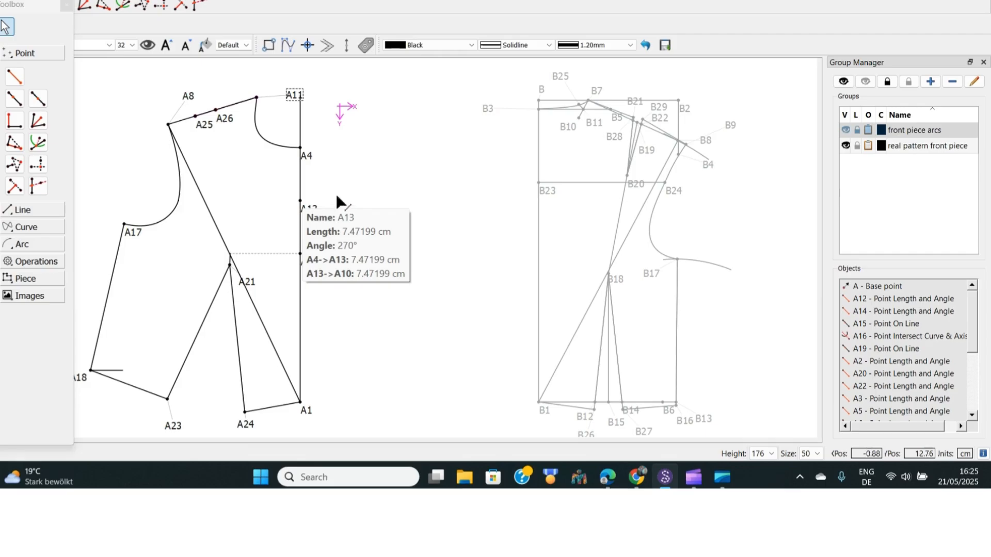
click(15, 100)
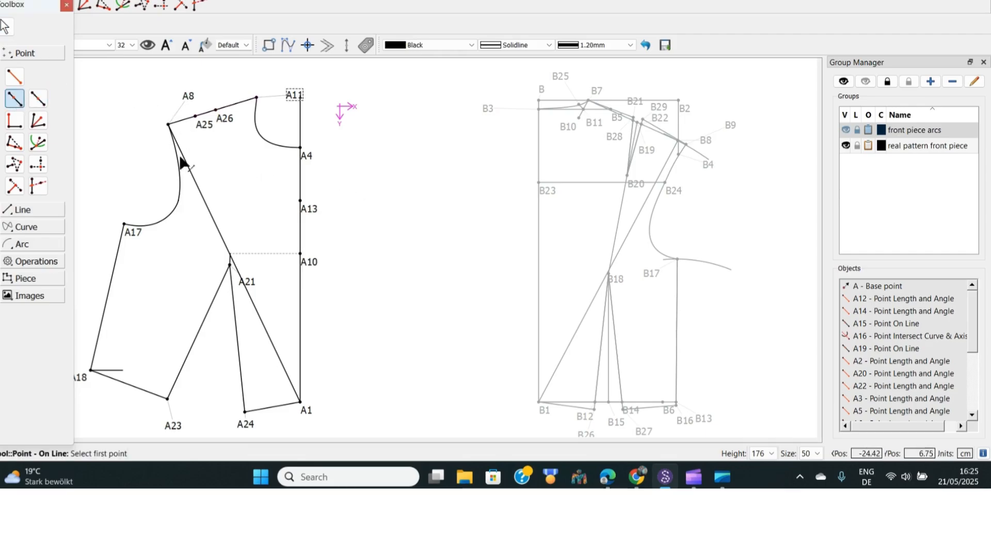
click(309, 155)
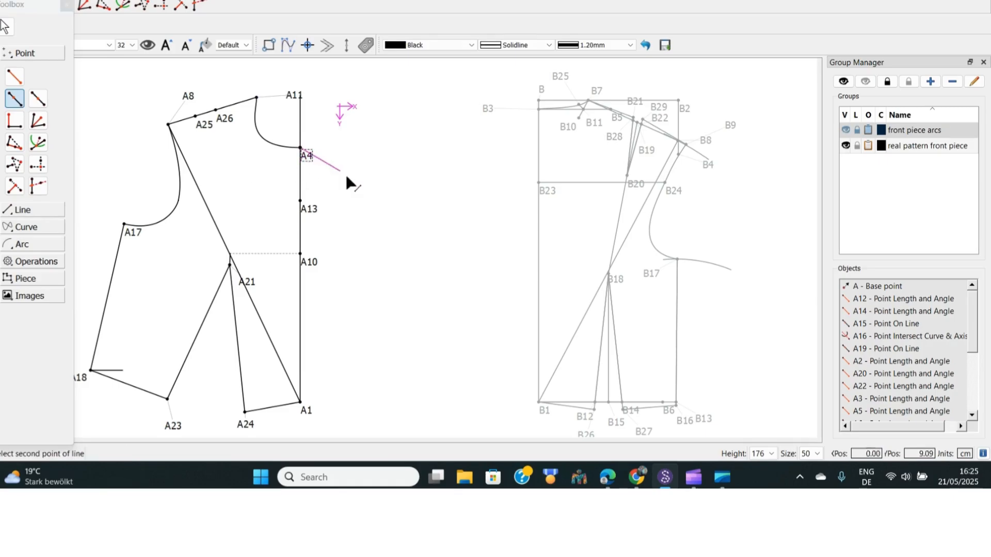
click(310, 266)
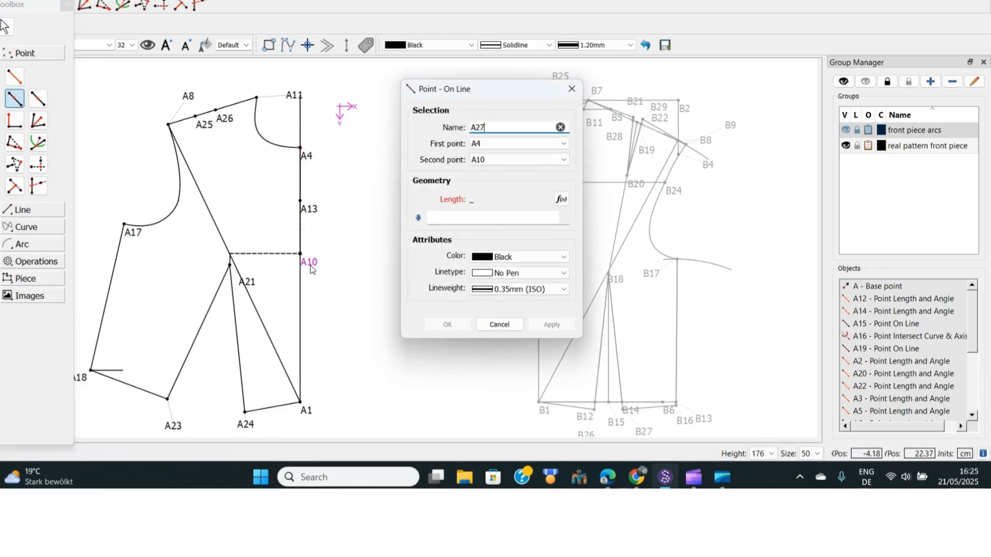
click(439, 218)
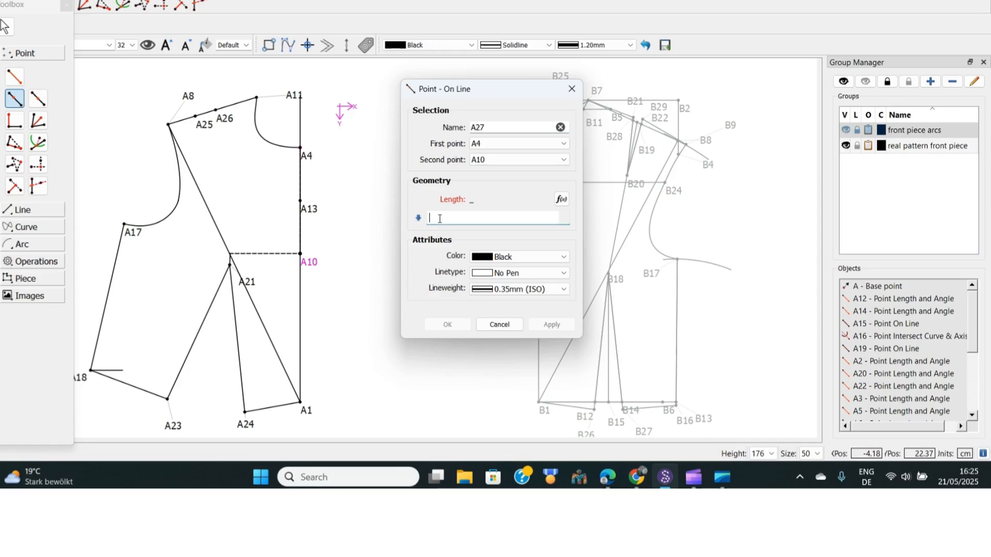
text(6)
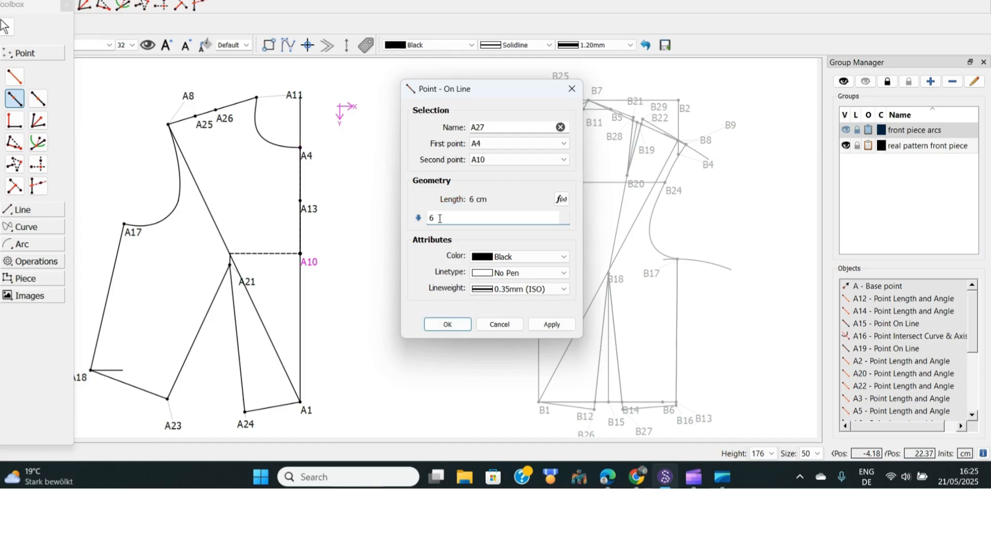
click(446, 325)
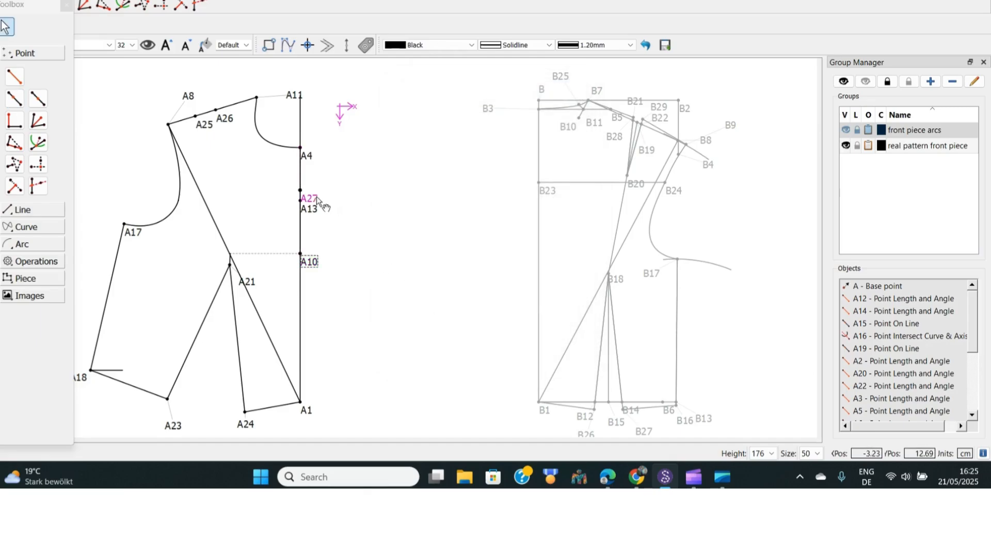
drag(314, 197, 336, 198)
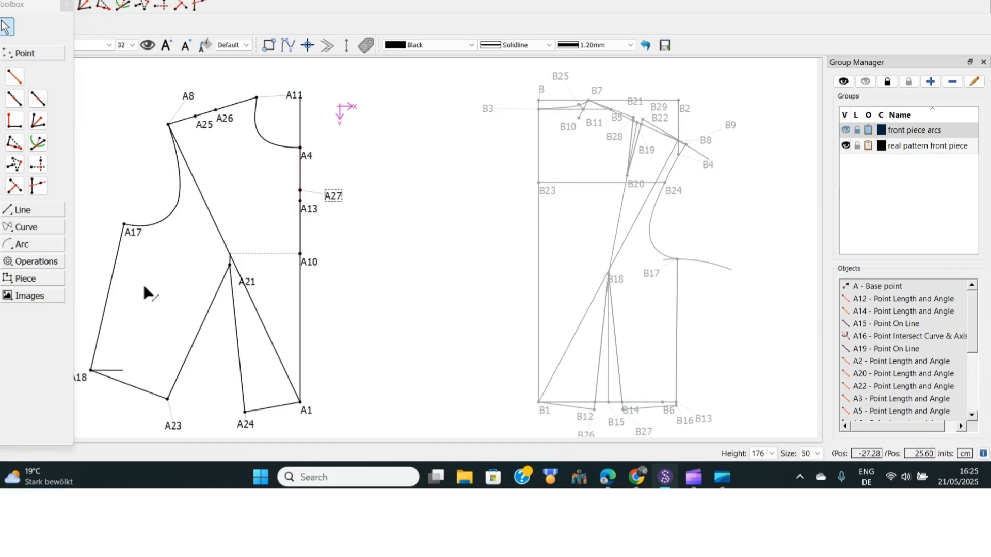
Place a point on the A18–A17 side line at a length of Line_A18_A17+1,5, extending it beyond A17
click(20, 101)
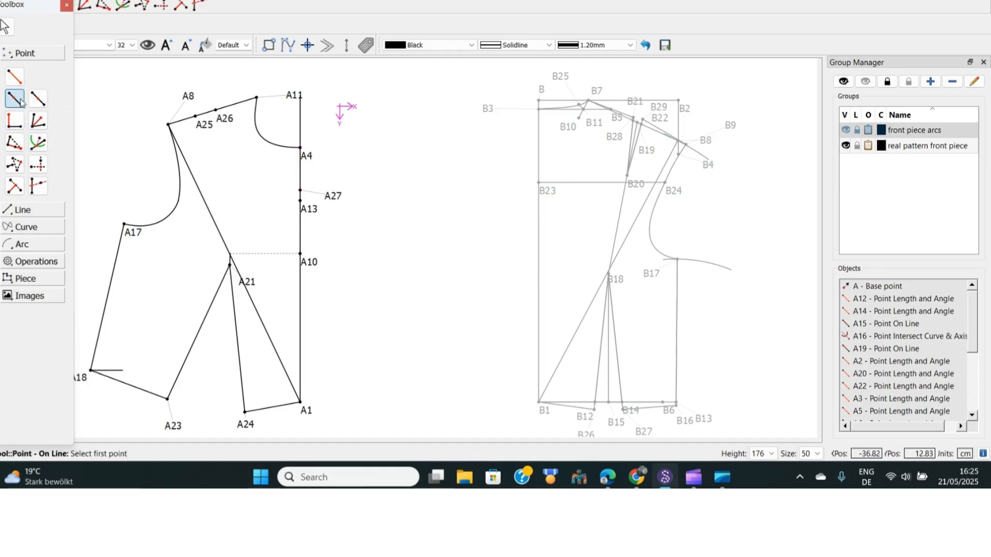
click(90, 370)
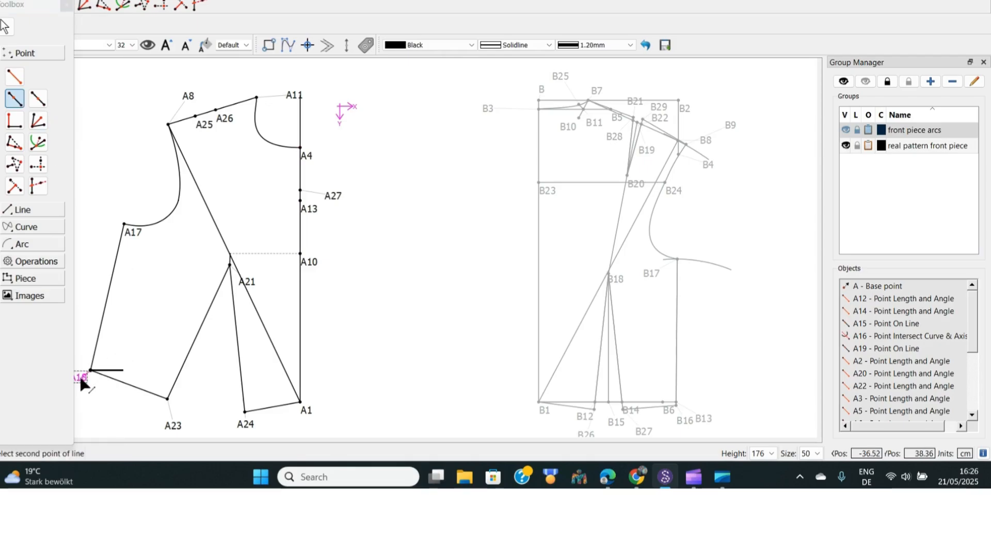
click(132, 234)
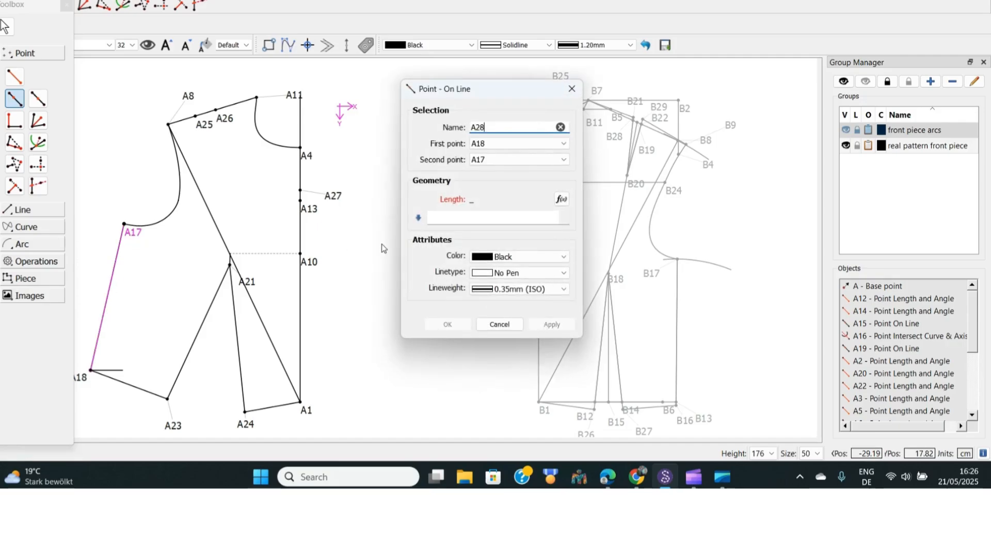
click(562, 199)
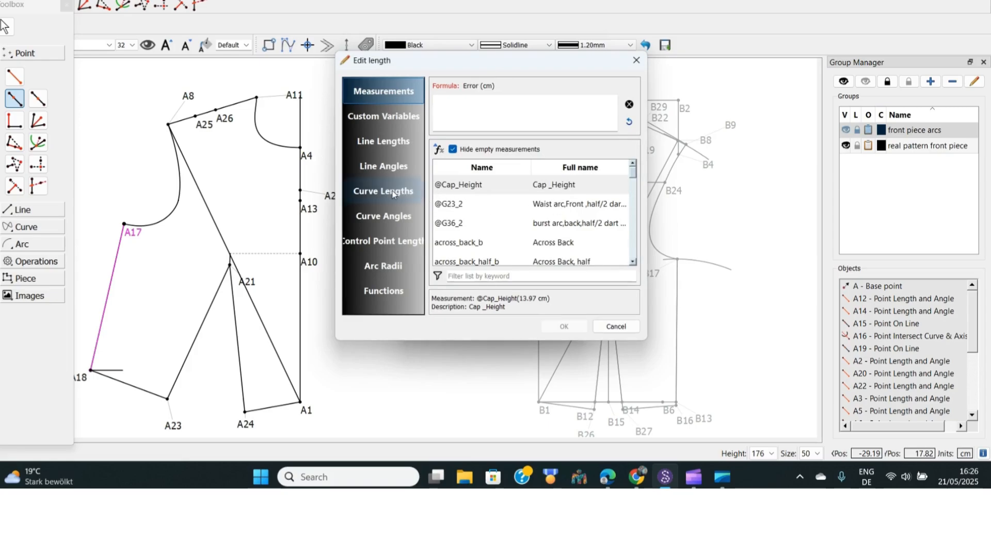
click(386, 141)
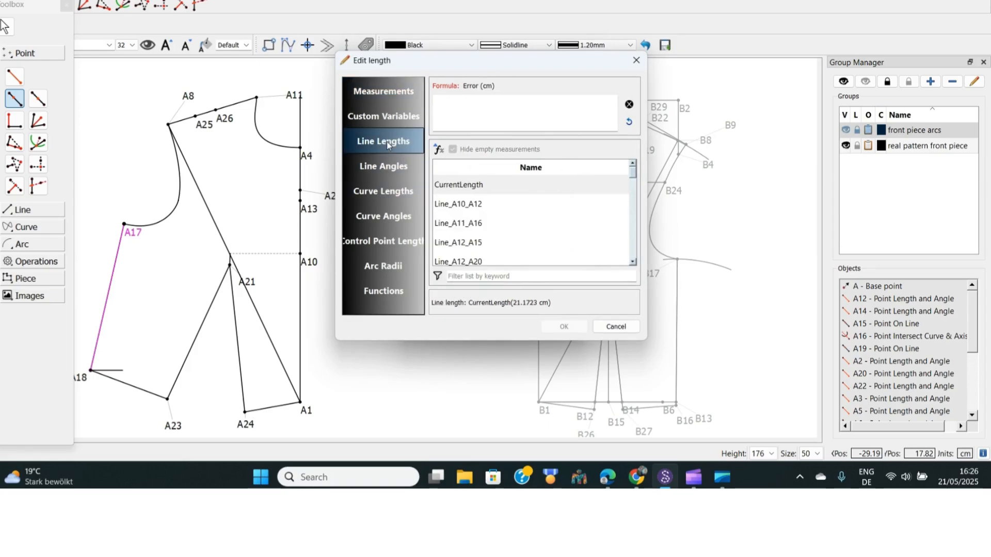
click(457, 276)
text(A)
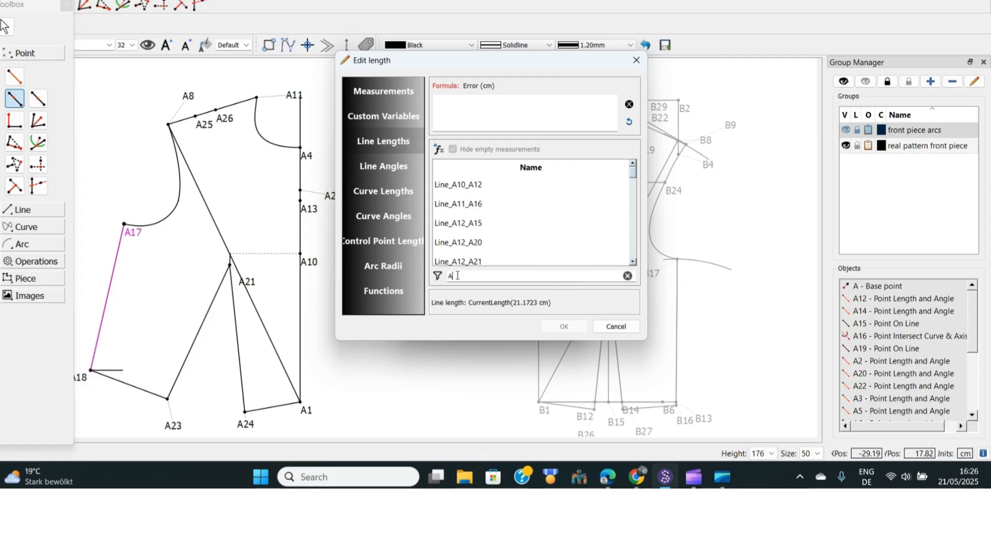
text(18)
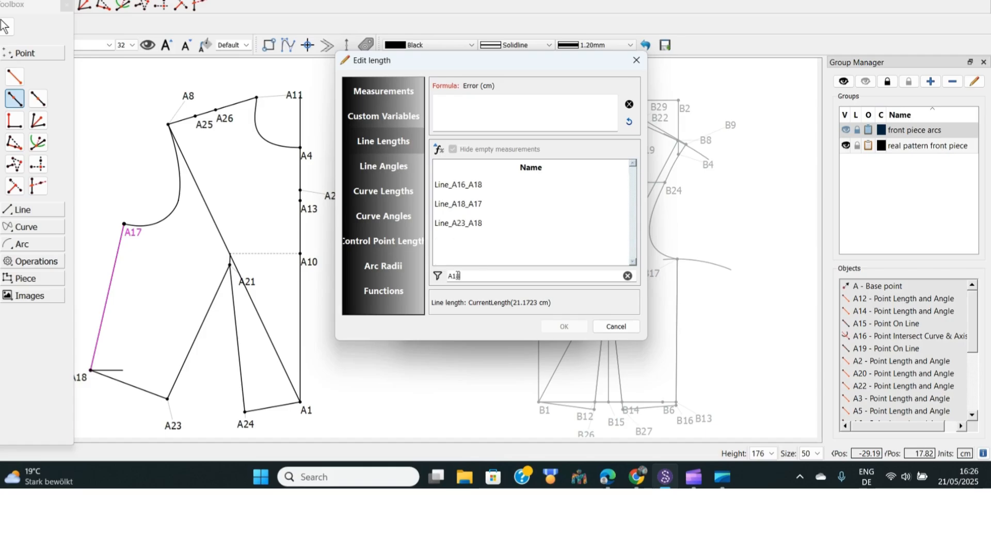
double_click(466, 206)
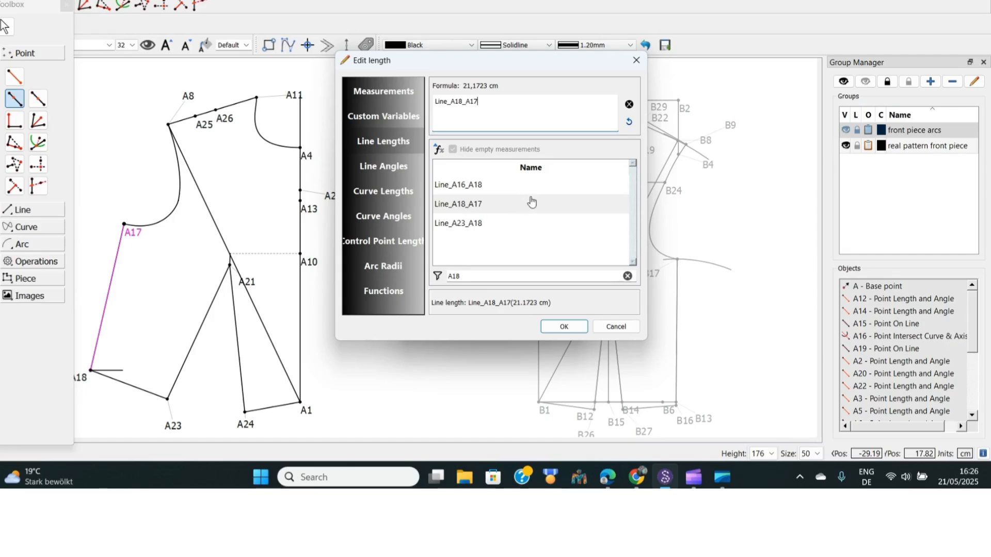
text(+)
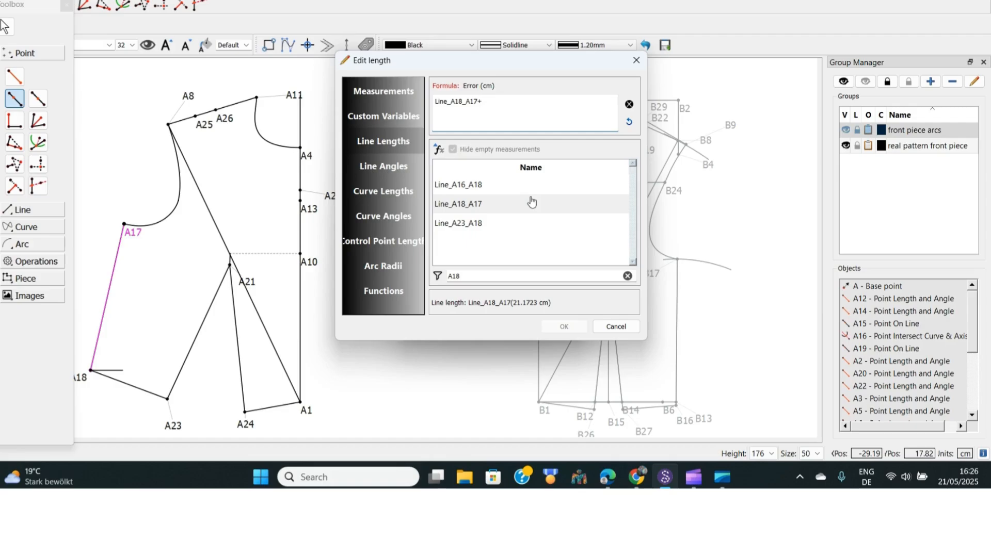
text(1,5)
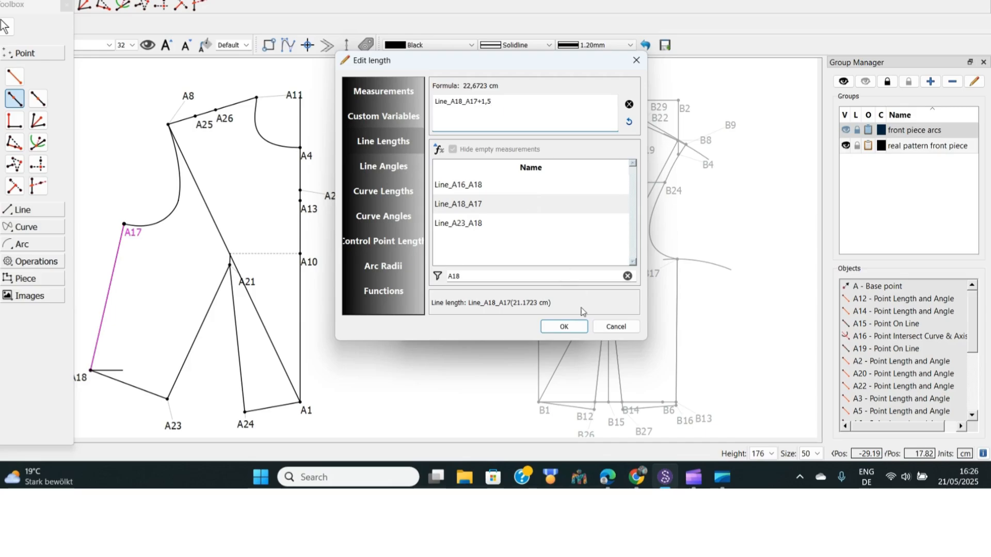
click(564, 327)
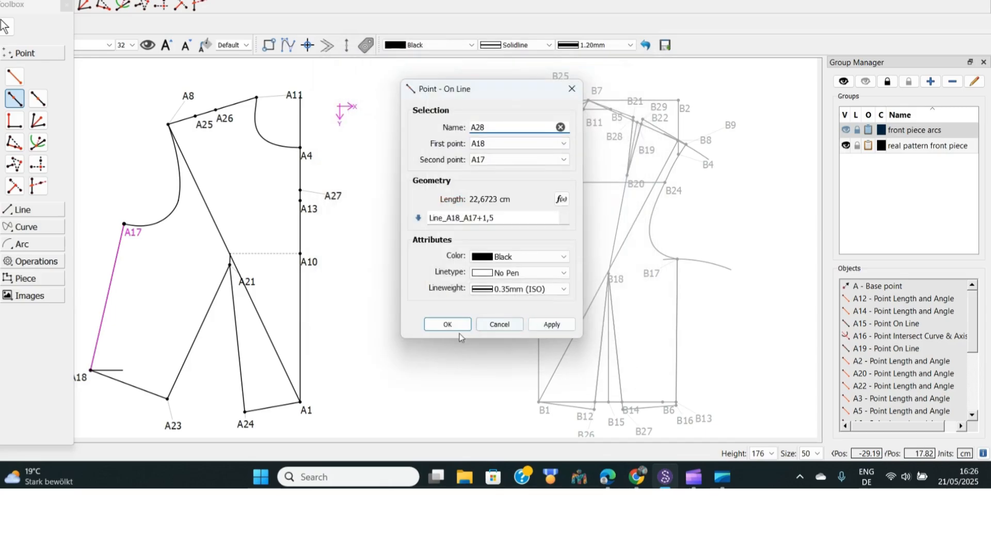
click(448, 324)
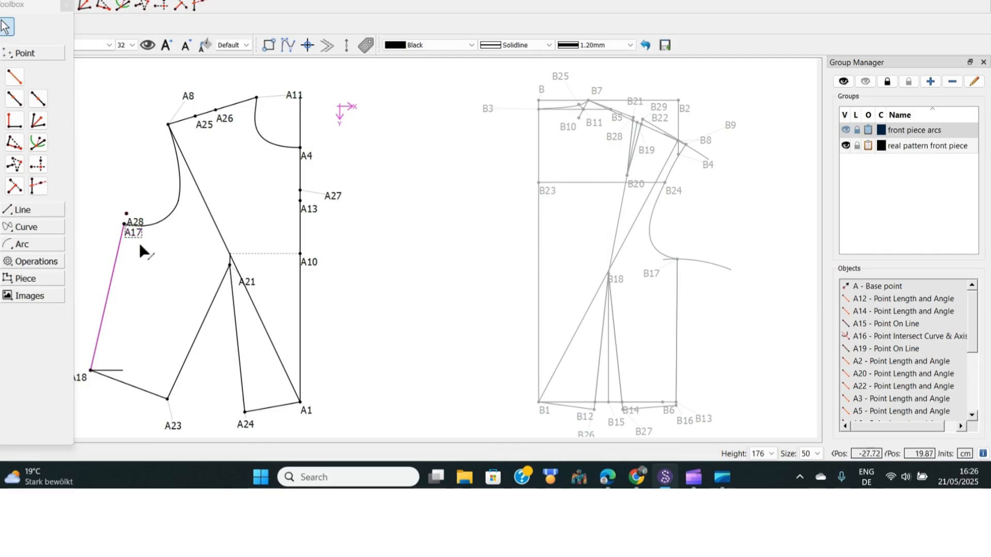
drag(137, 221, 133, 192)
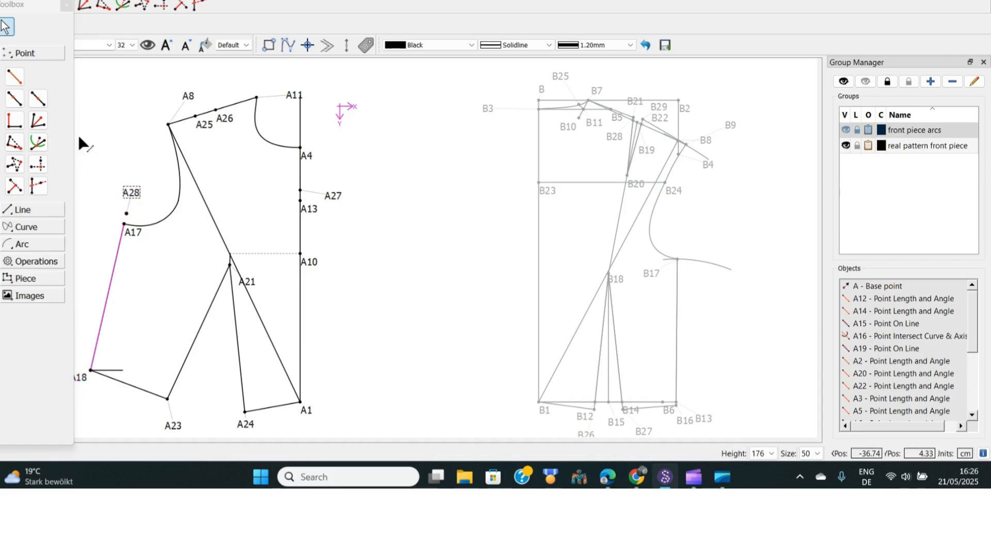
Draw a line from A18 to the new point above A17
click(23, 209)
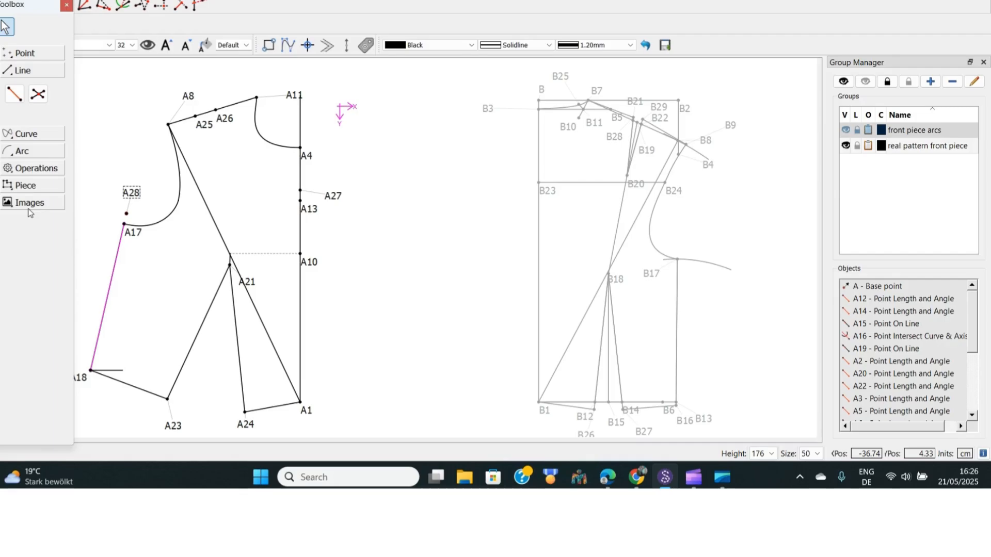
click(15, 95)
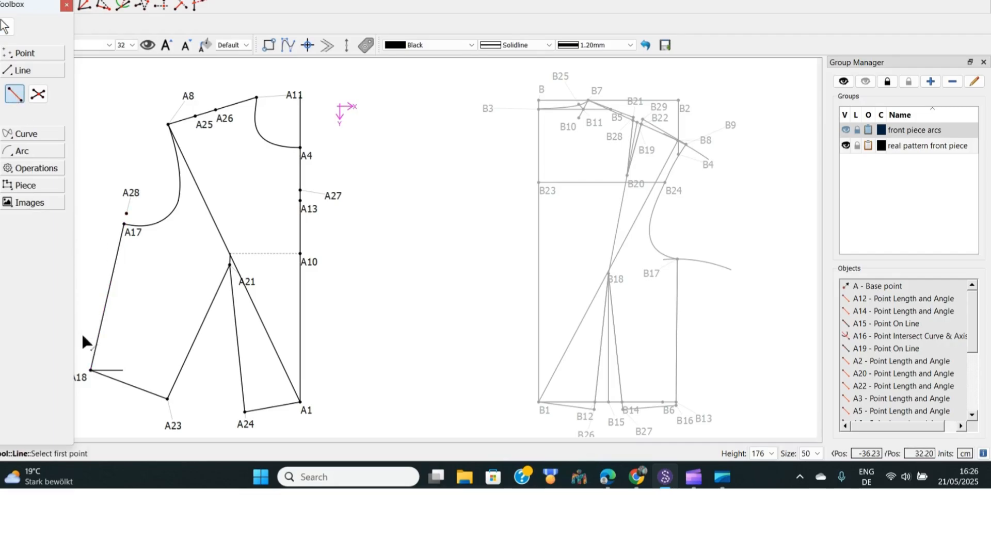
click(81, 381)
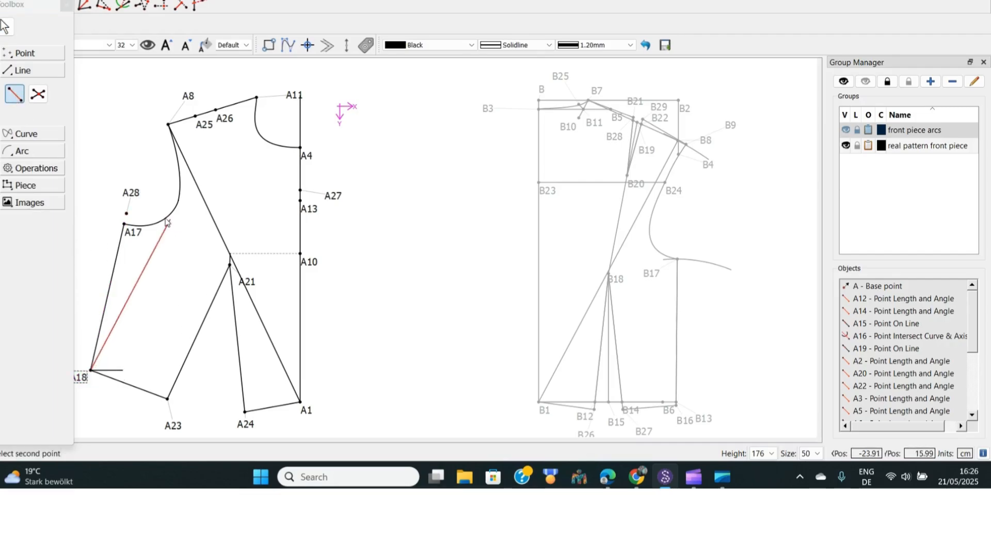
click(132, 194)
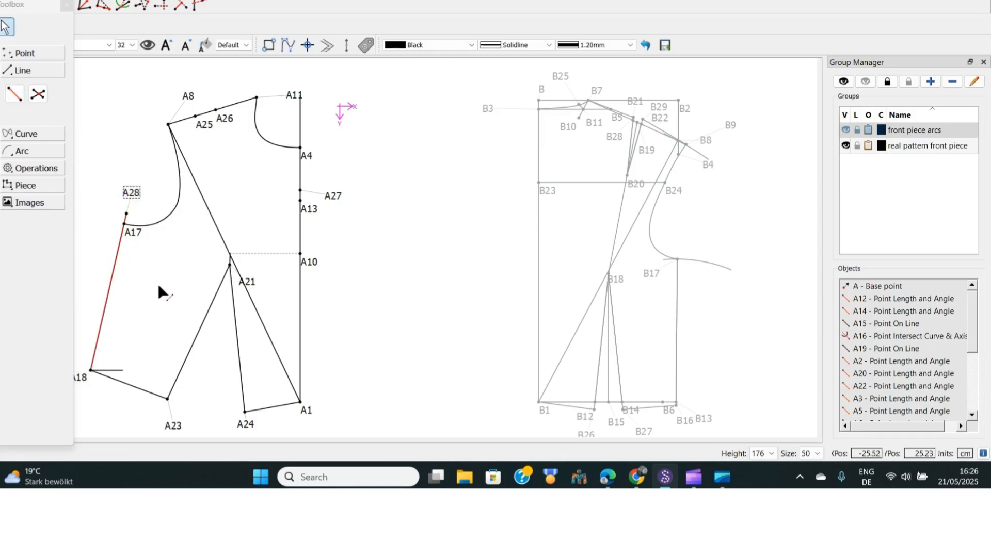
click(134, 193)
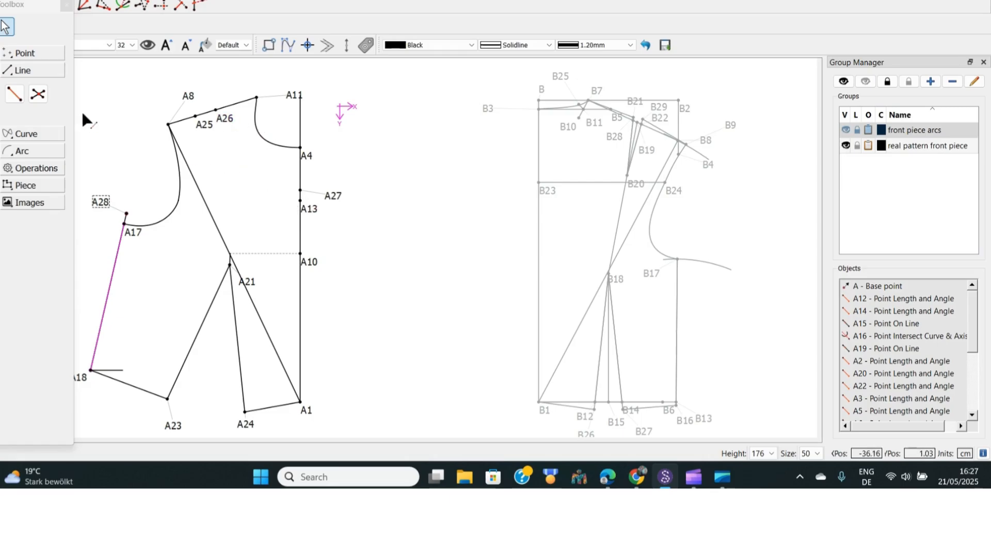
Draw an interactive curve from the new point above A17 to A25 and shape its control handles into the new armhole
click(24, 138)
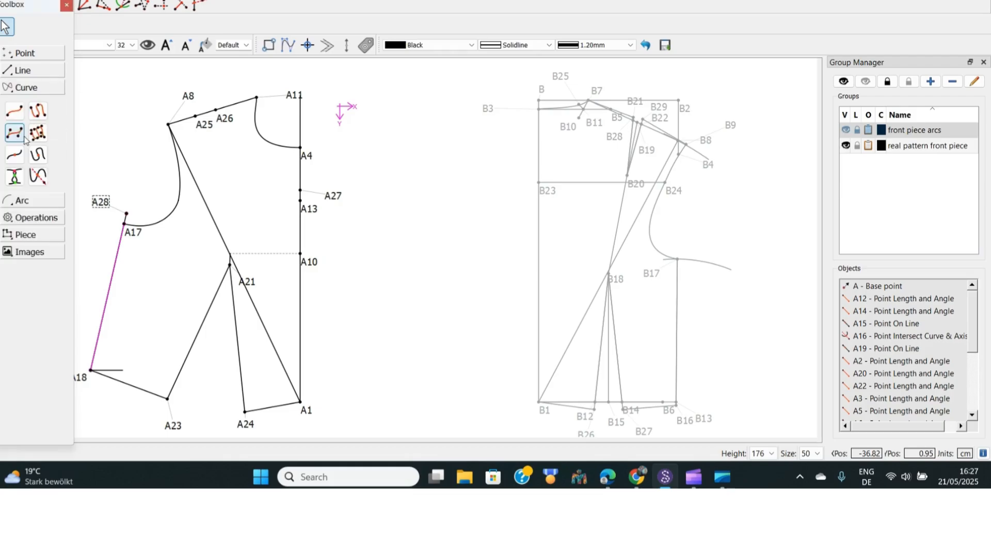
click(9, 116)
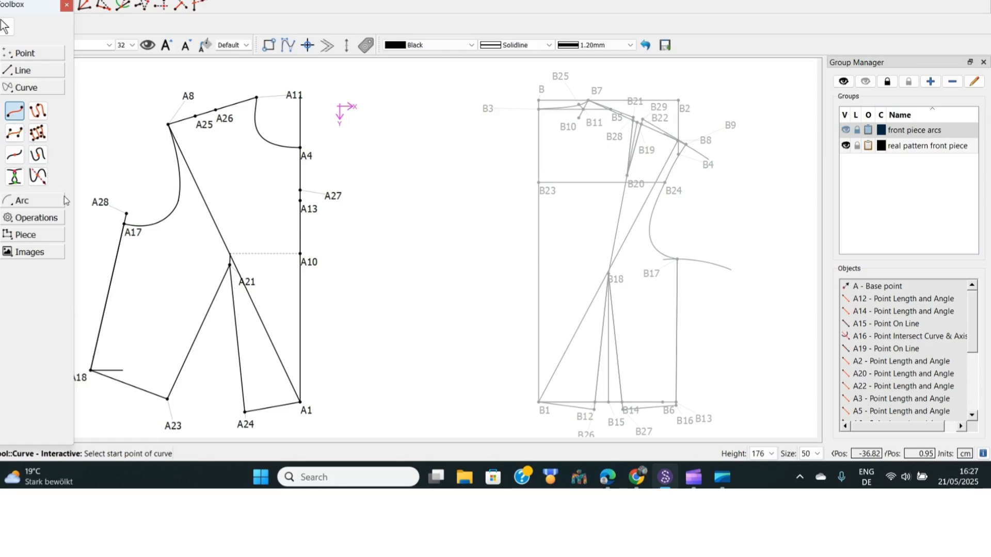
click(105, 204)
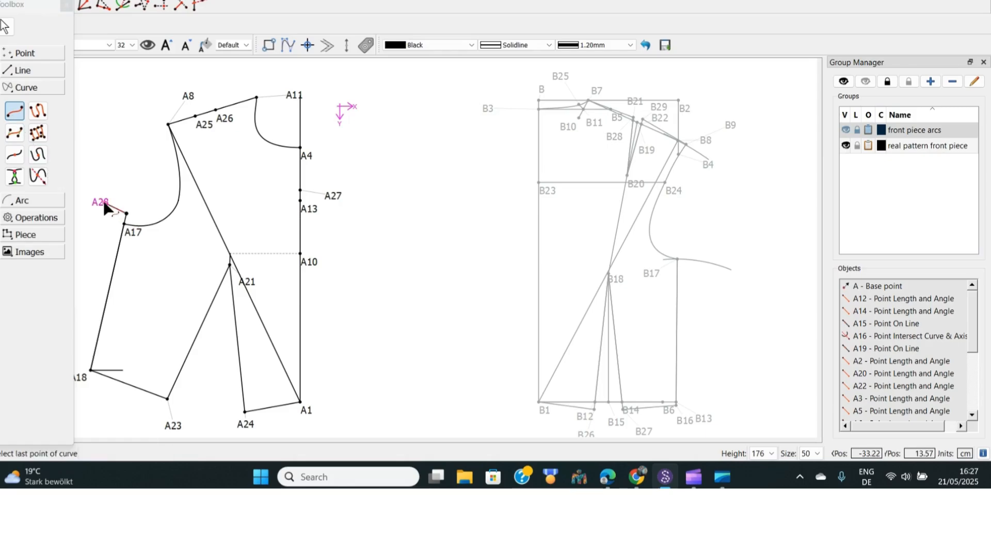
click(206, 126)
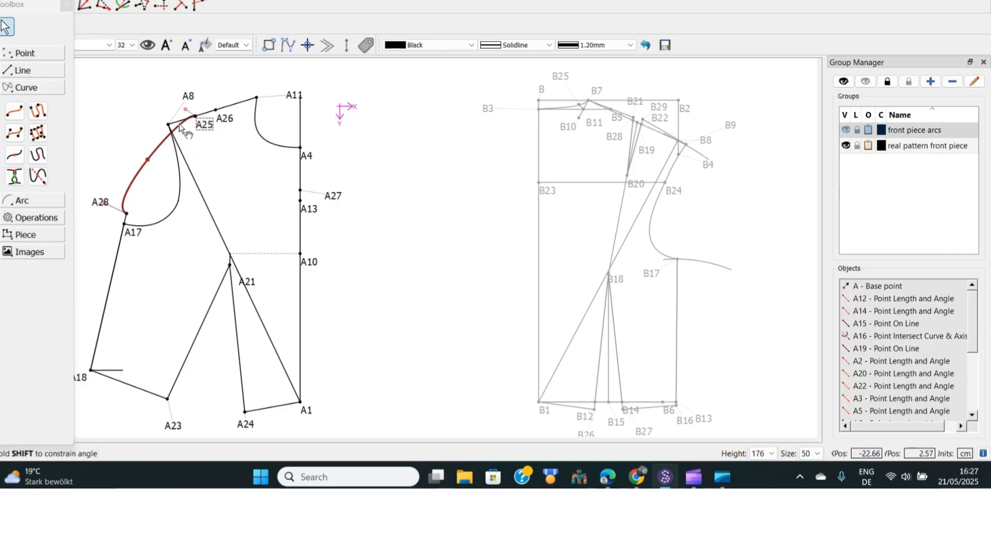
drag(190, 93, 168, 88)
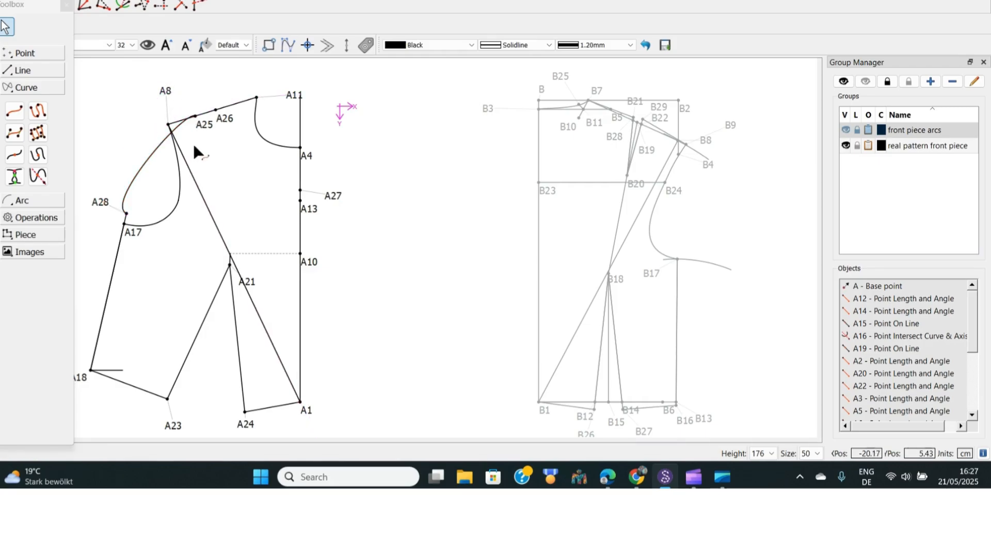
click(142, 167)
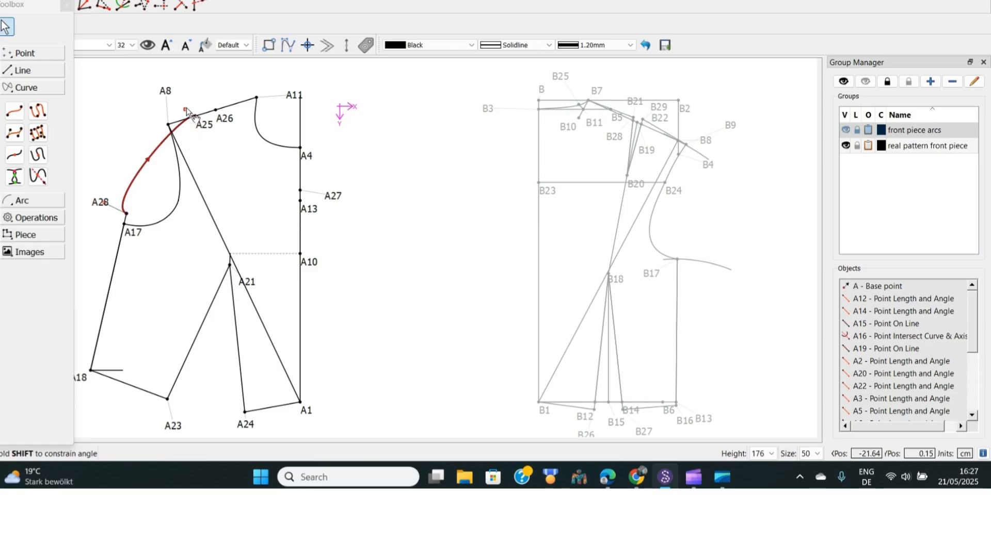
drag(187, 107, 208, 174)
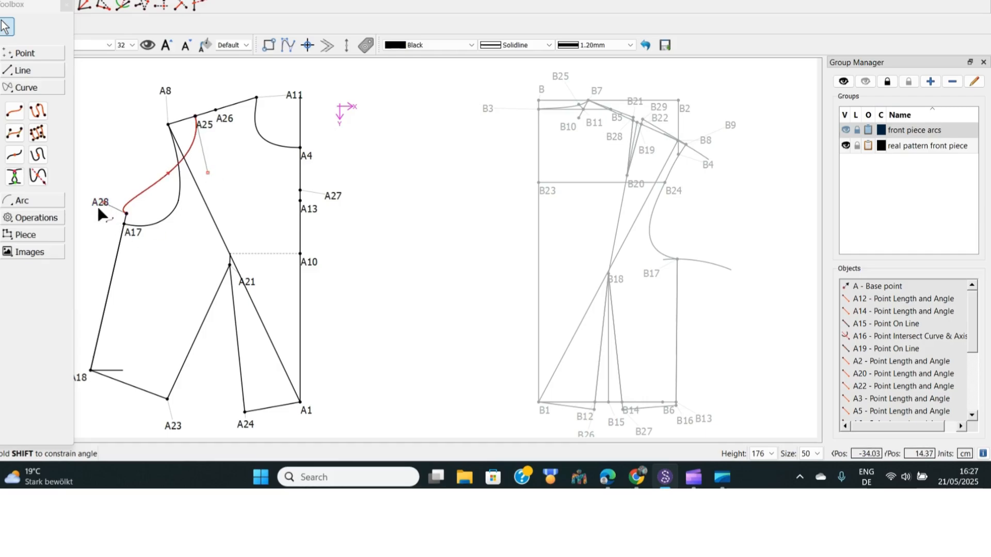
drag(98, 209, 104, 235)
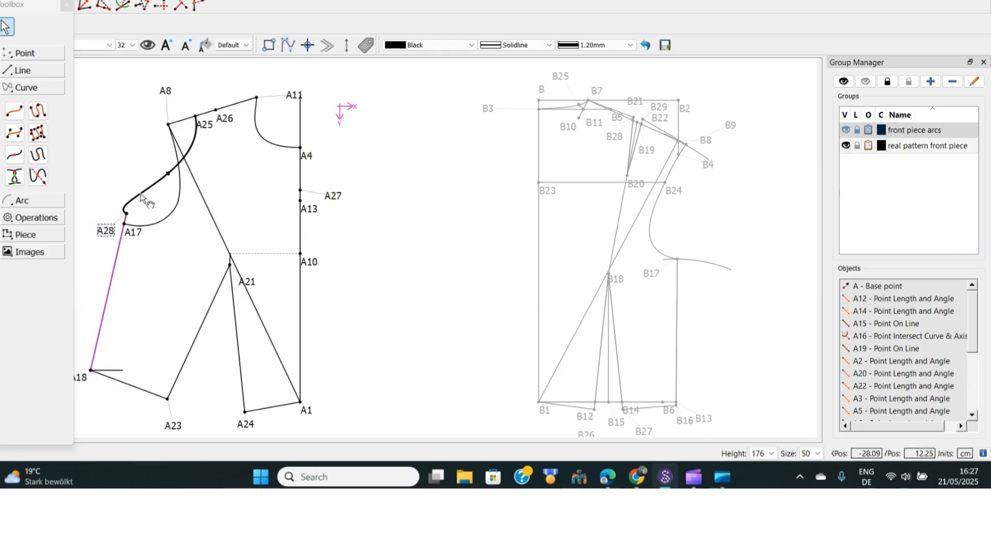
click(141, 195)
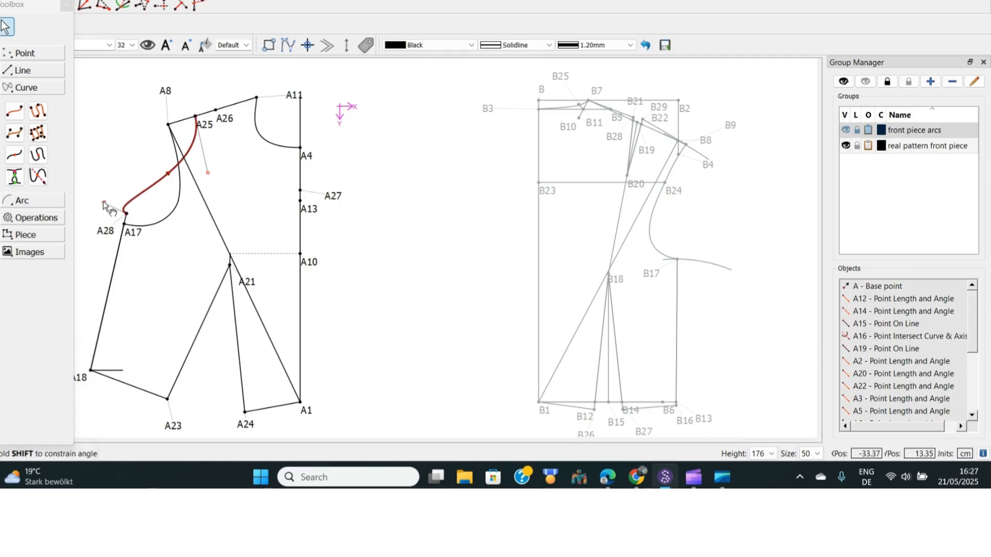
drag(104, 203, 197, 237)
click(377, 203)
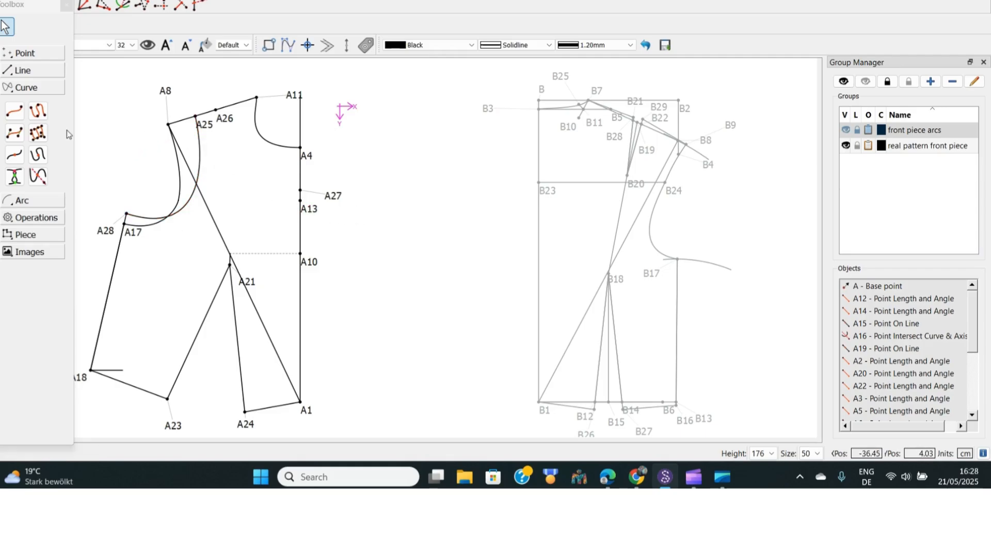
Draw an interactive curve from A26 to A27 as the new neckline, shaping its control handles and moving the A26 label aside
click(15, 111)
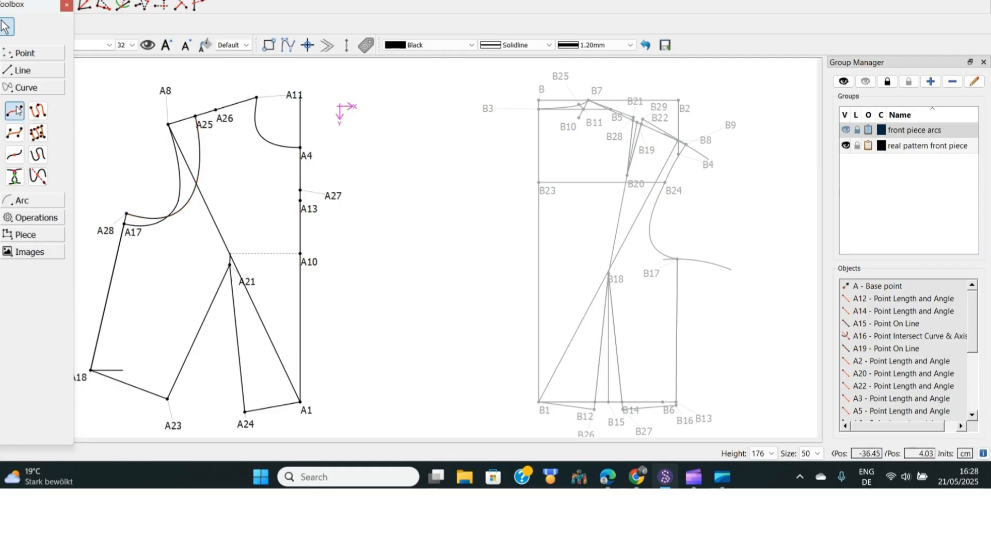
click(225, 123)
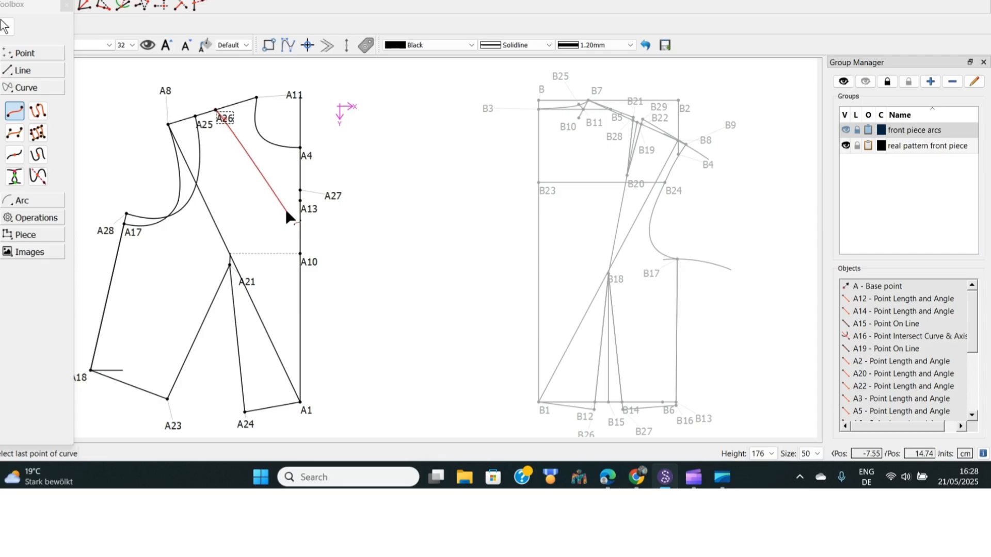
click(331, 198)
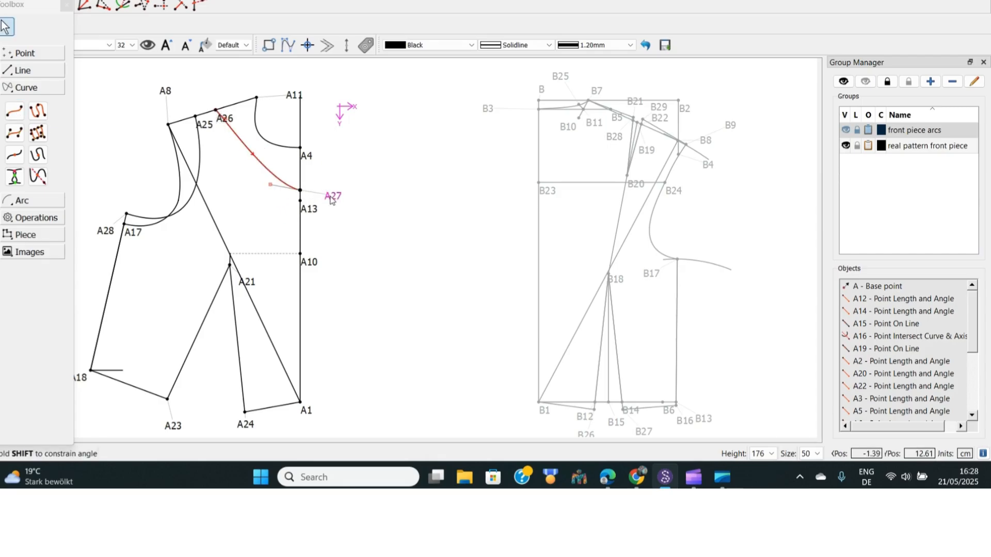
drag(270, 186, 214, 194)
drag(229, 121, 234, 95)
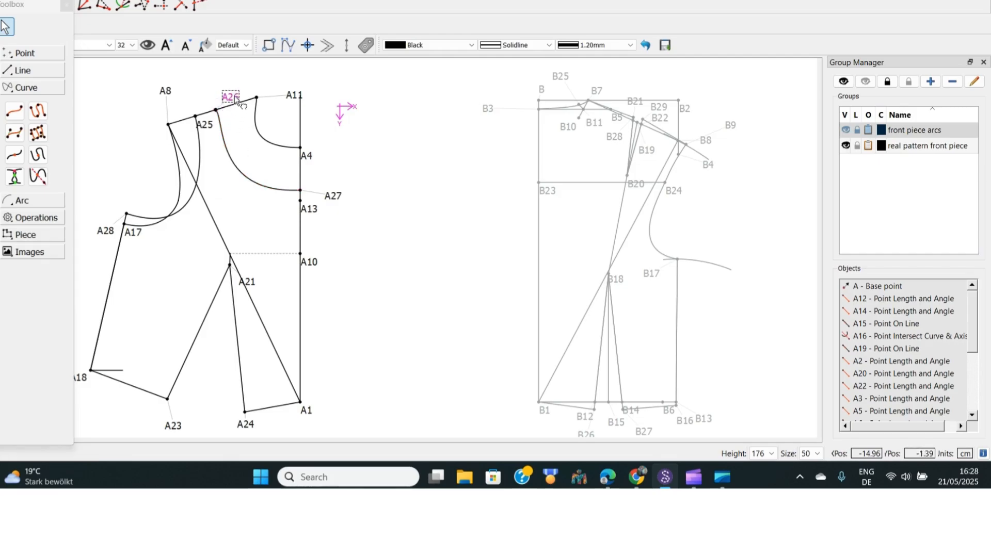
click(232, 160)
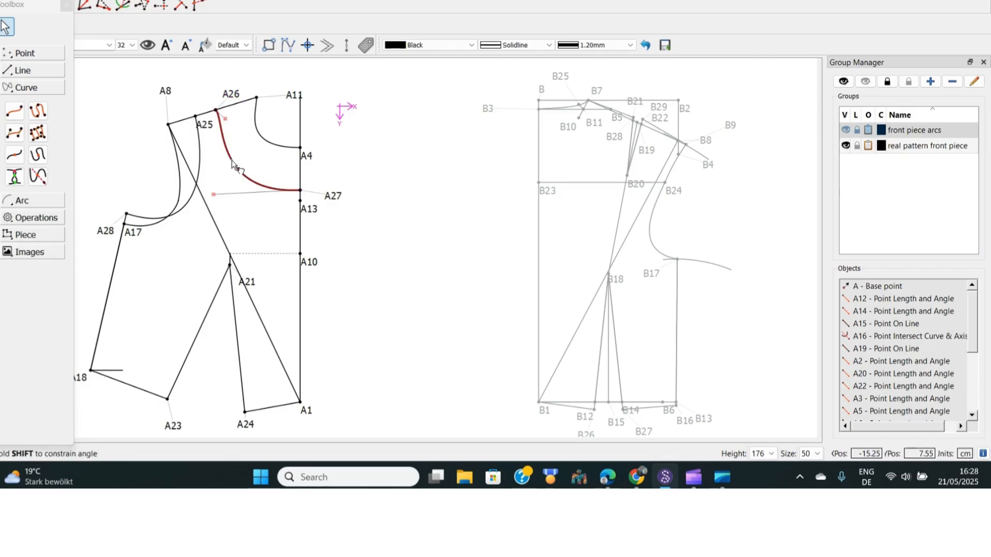
drag(225, 117, 247, 166)
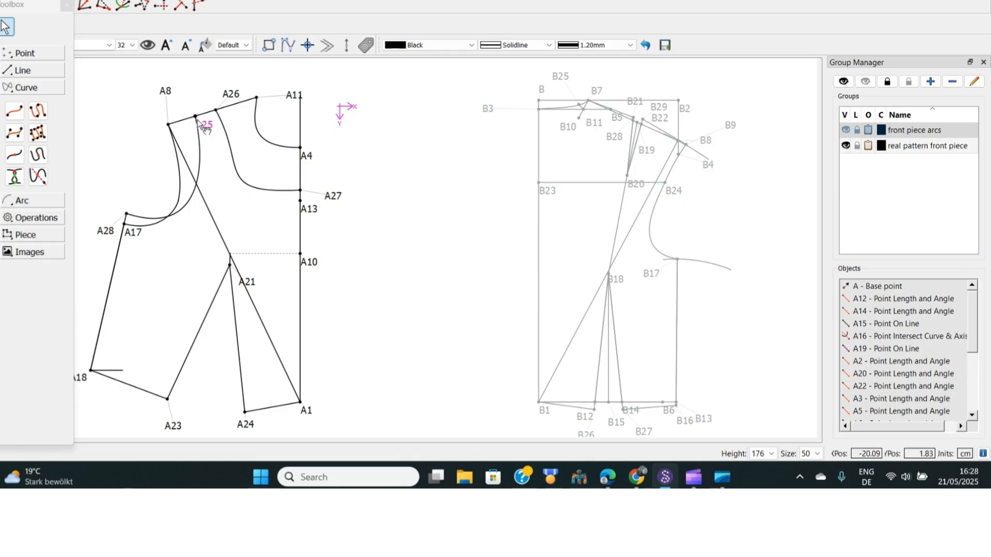
Draw a line from A25 to A26 along the shoulder
click(22, 71)
click(12, 98)
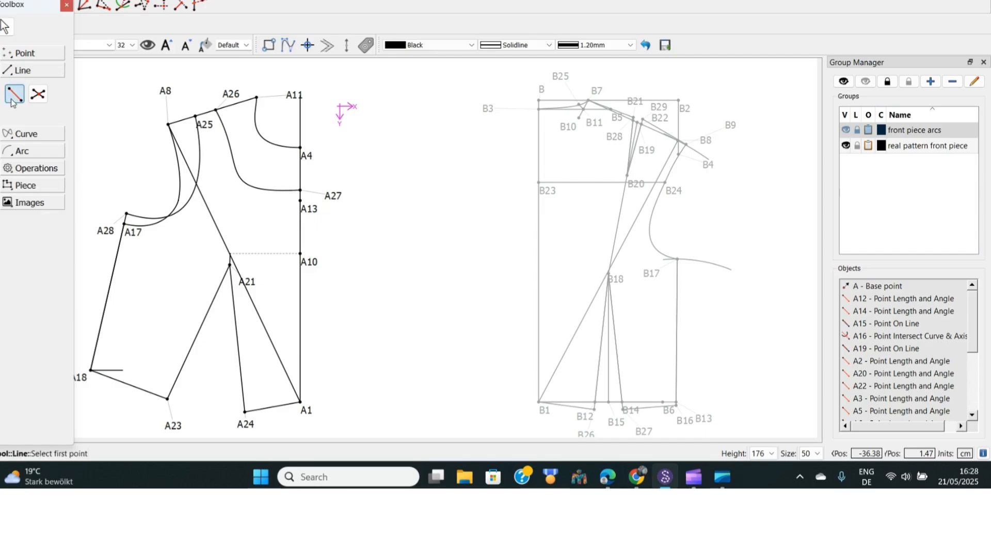
click(205, 125)
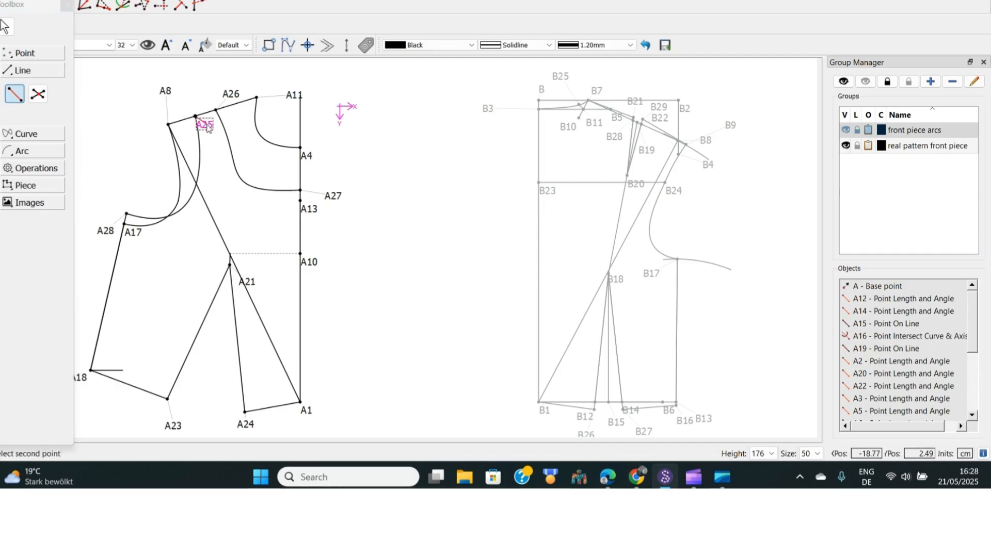
click(232, 95)
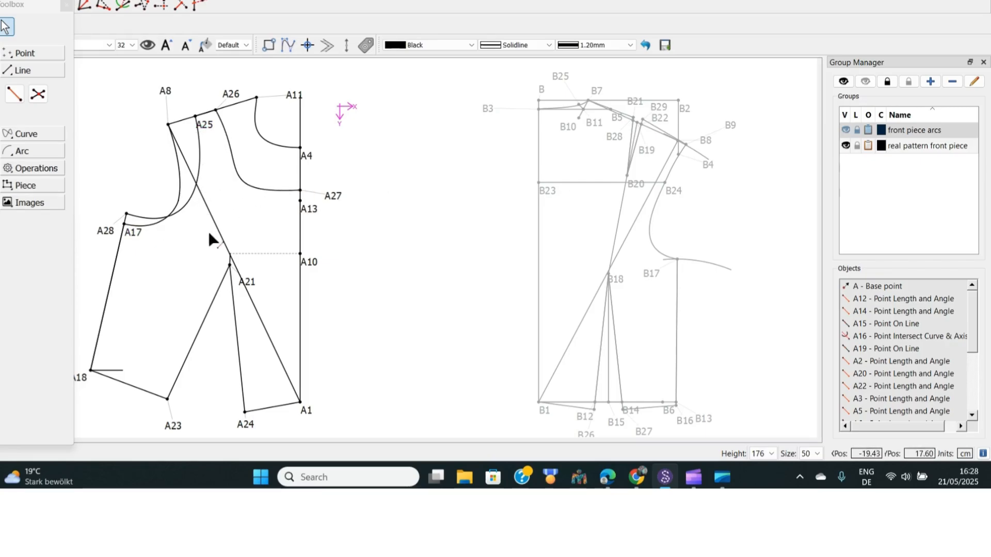
Delete the old armhole curve running from A8 down to A17
click(179, 183)
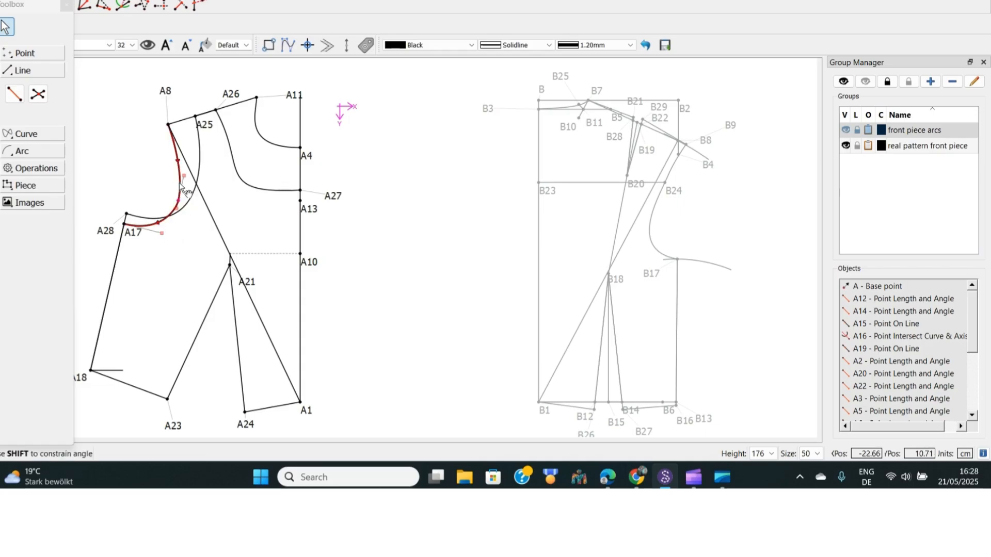
right_click(180, 184)
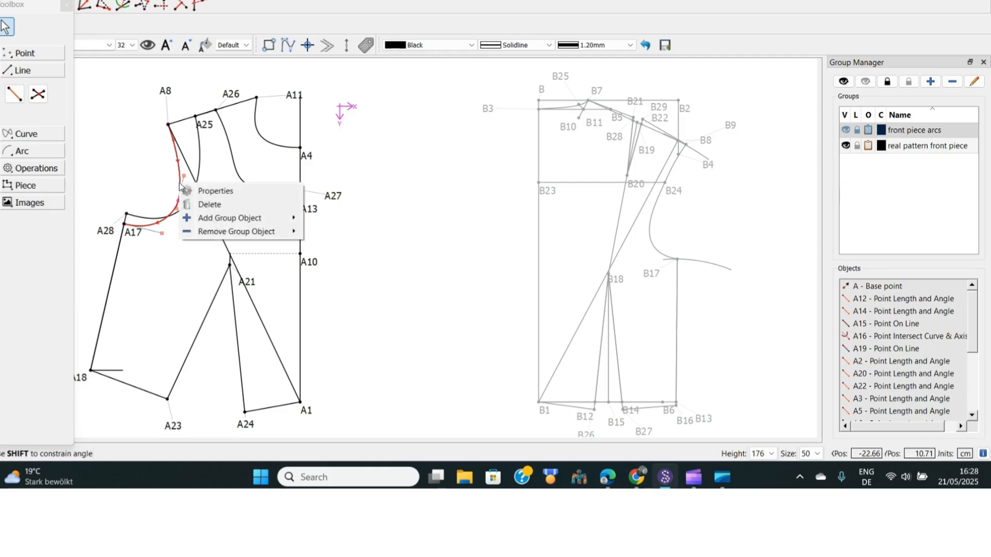
click(209, 205)
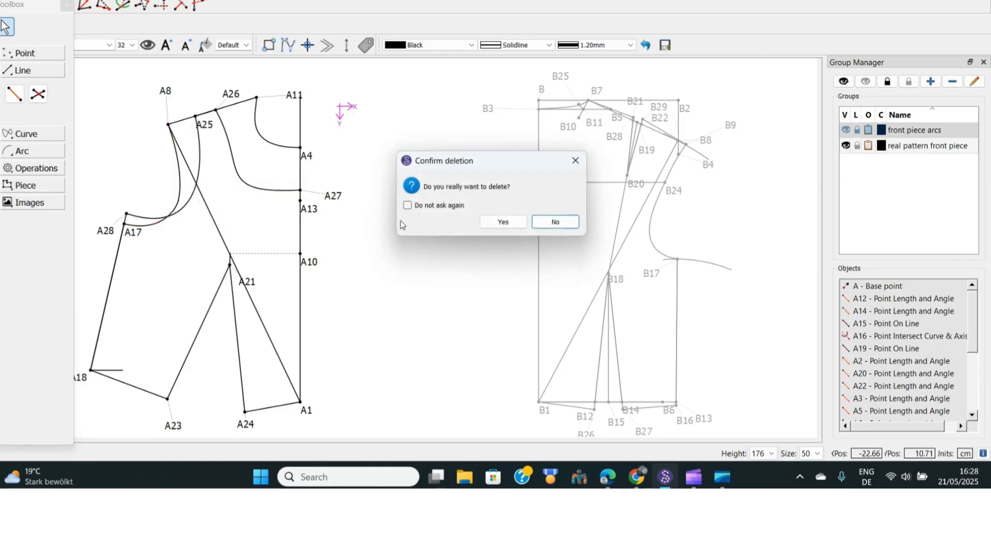
click(492, 221)
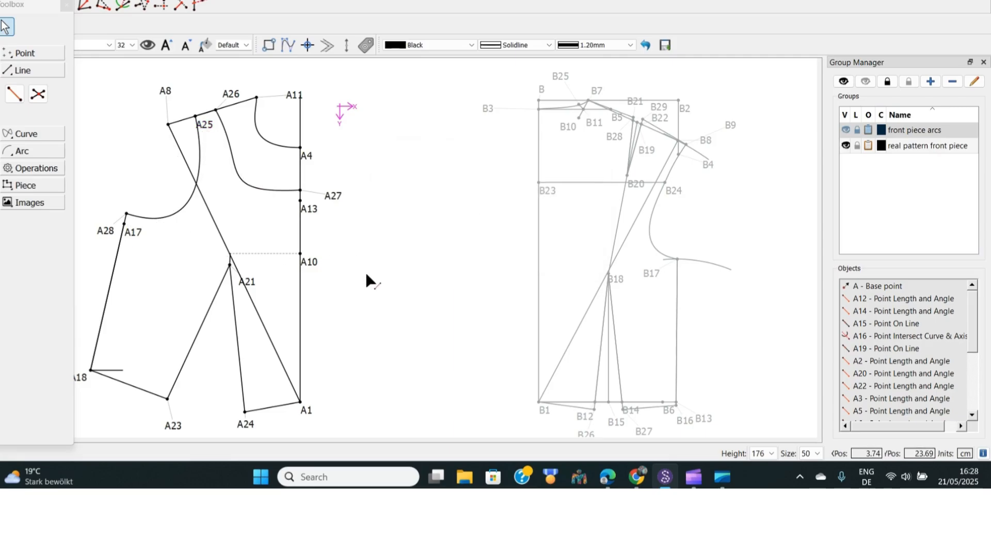
Delete the old neckline curve between A11 and A4
click(267, 145)
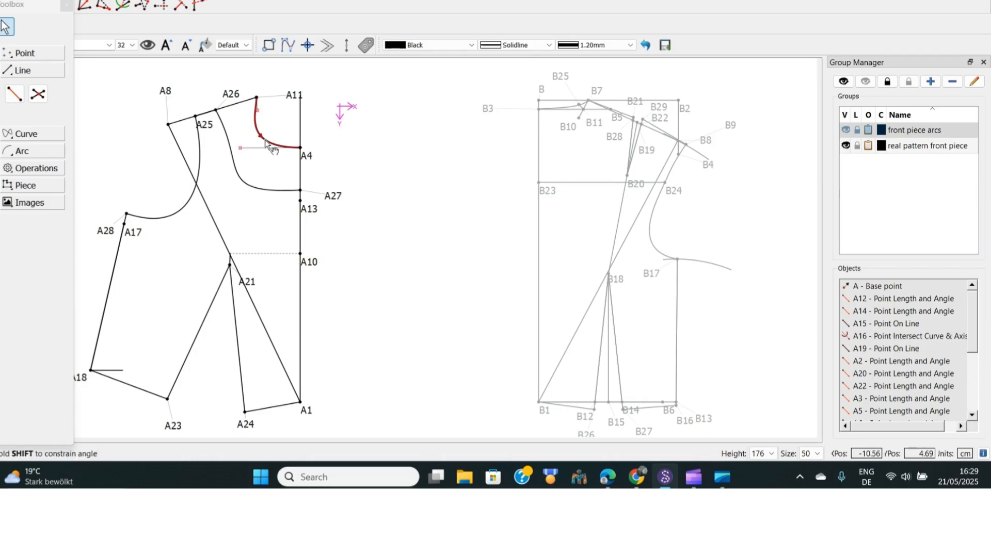
right_click(267, 145)
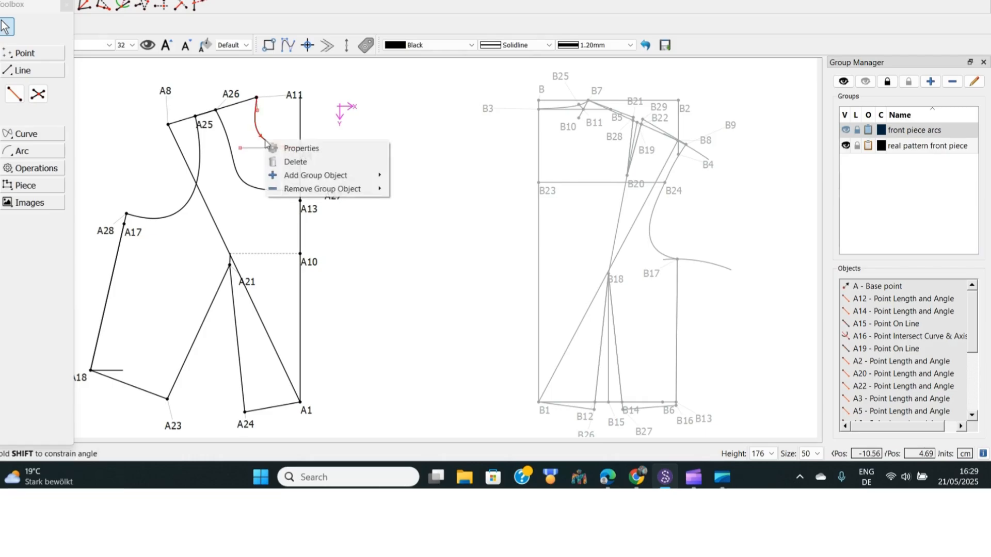
click(299, 161)
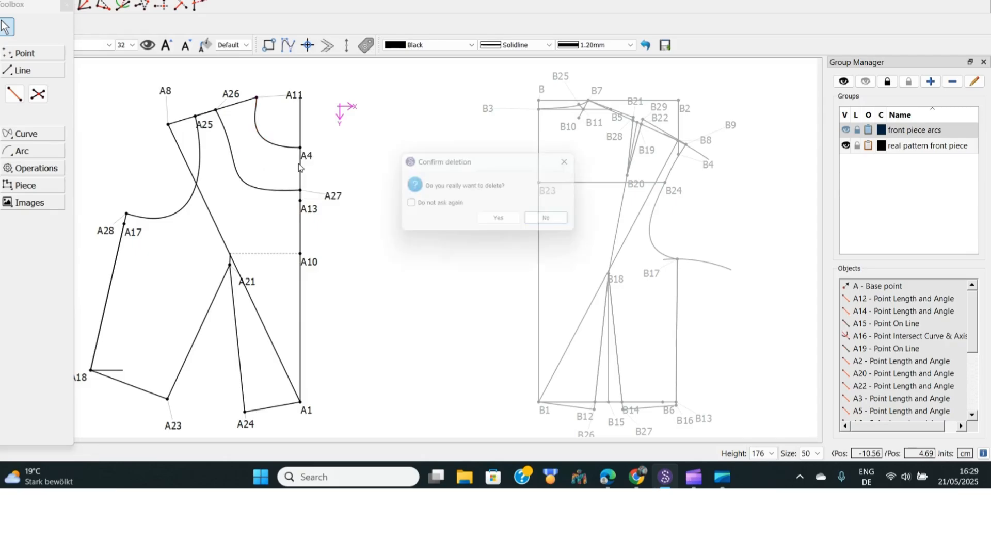
click(490, 224)
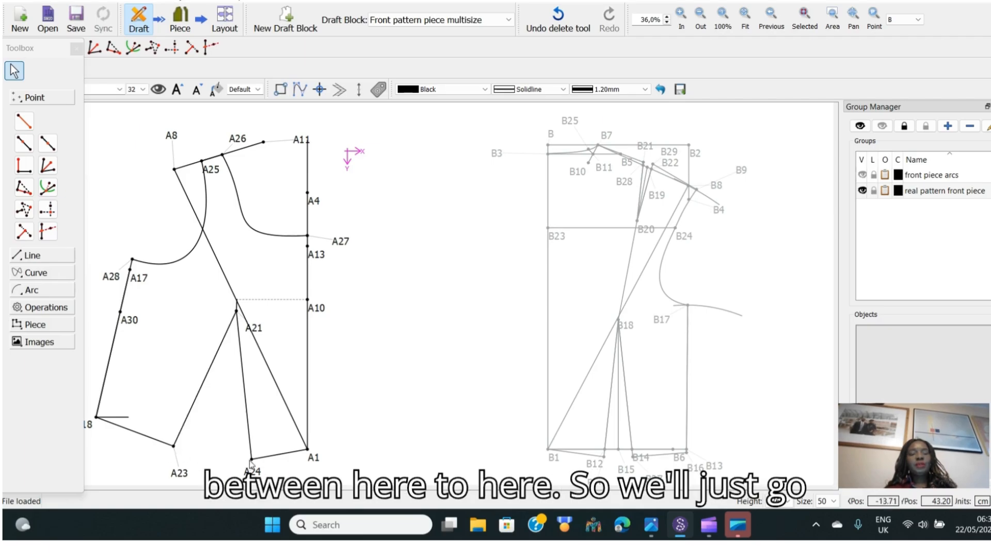
Draw a line from A23 to A24 along the hem
click(35, 256)
click(24, 139)
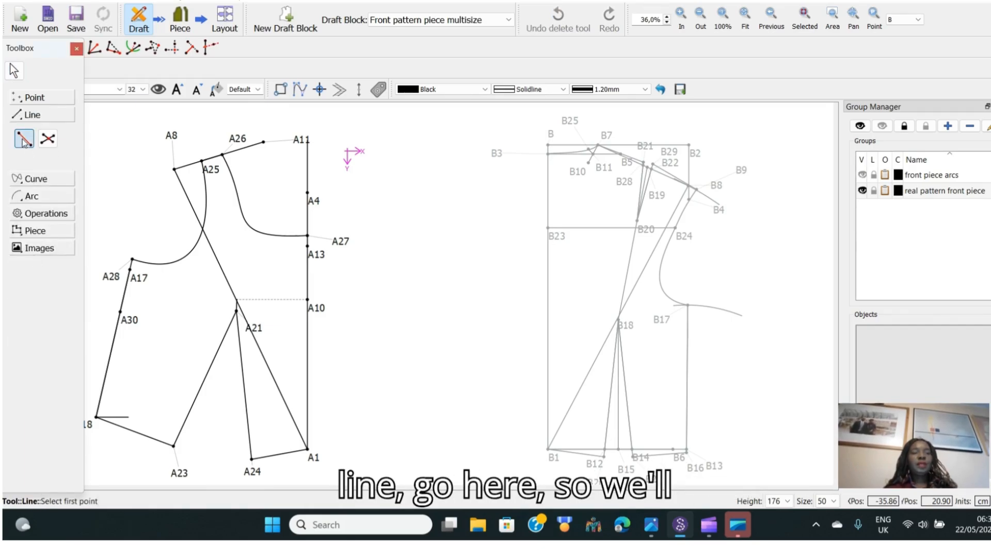
click(178, 472)
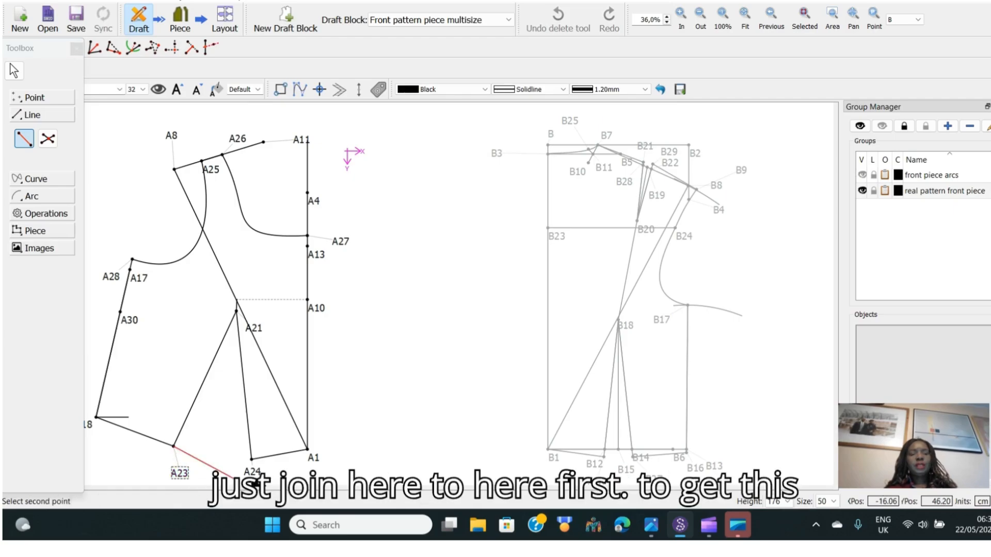
click(252, 459)
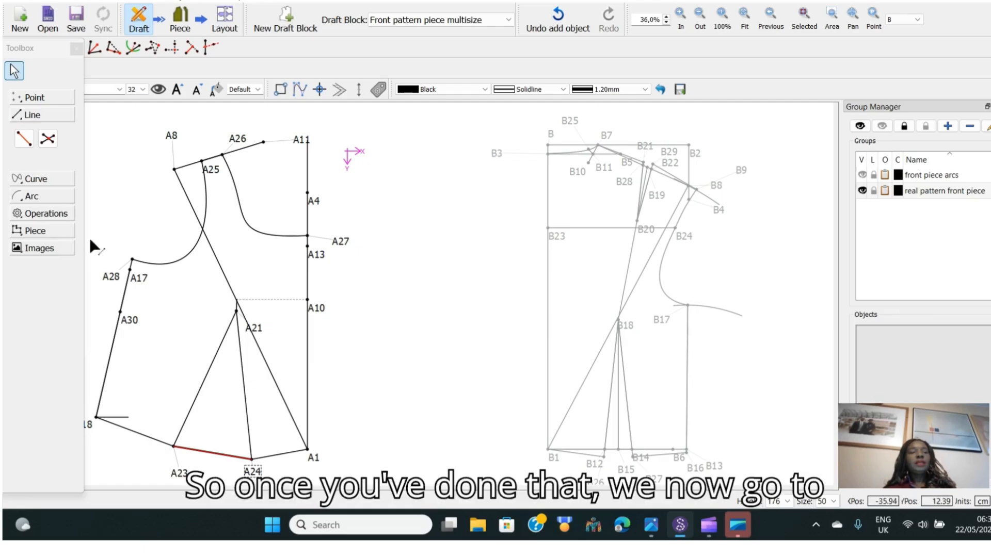
Place a midpoint on the A23–A24 line at CurrentLength/2, then move its label and the A28 label aside
click(34, 99)
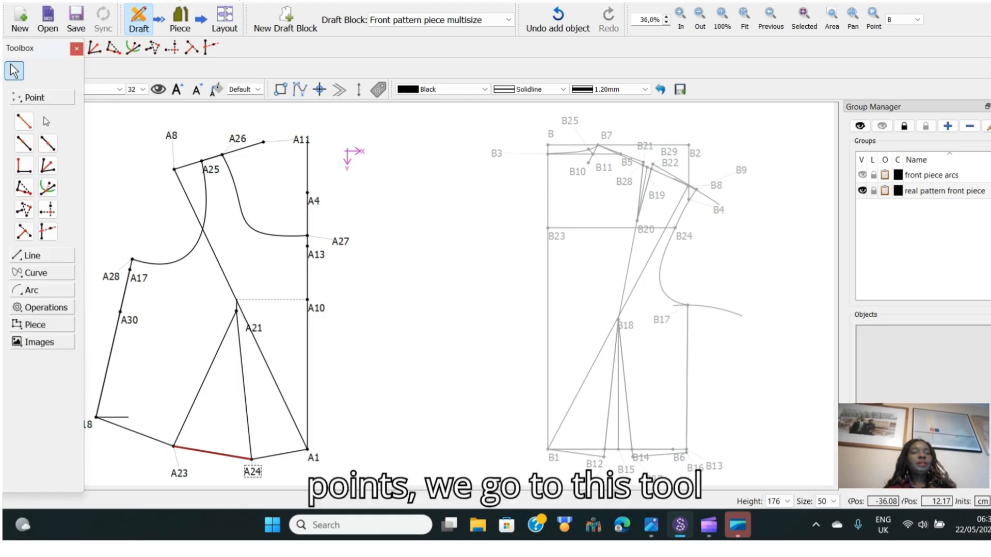
click(47, 144)
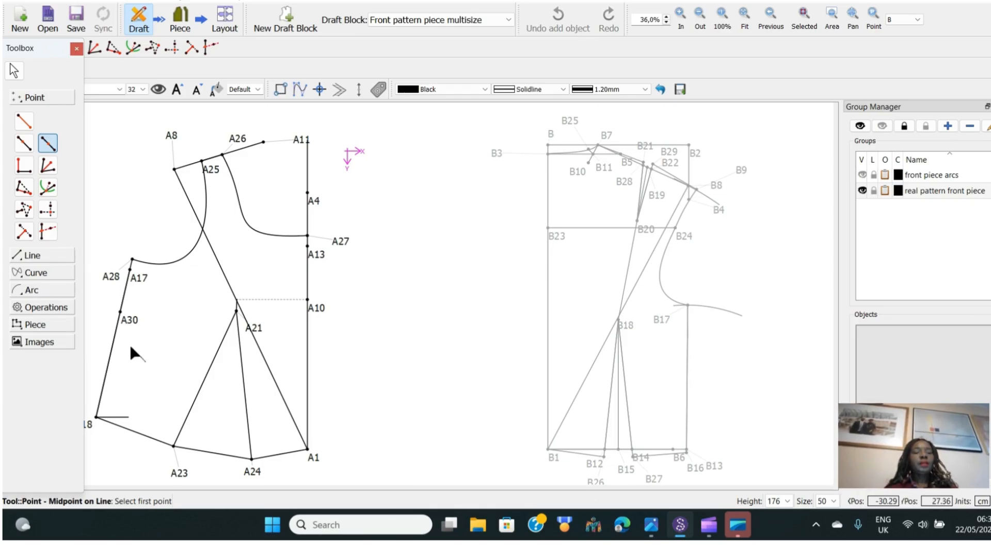
click(181, 473)
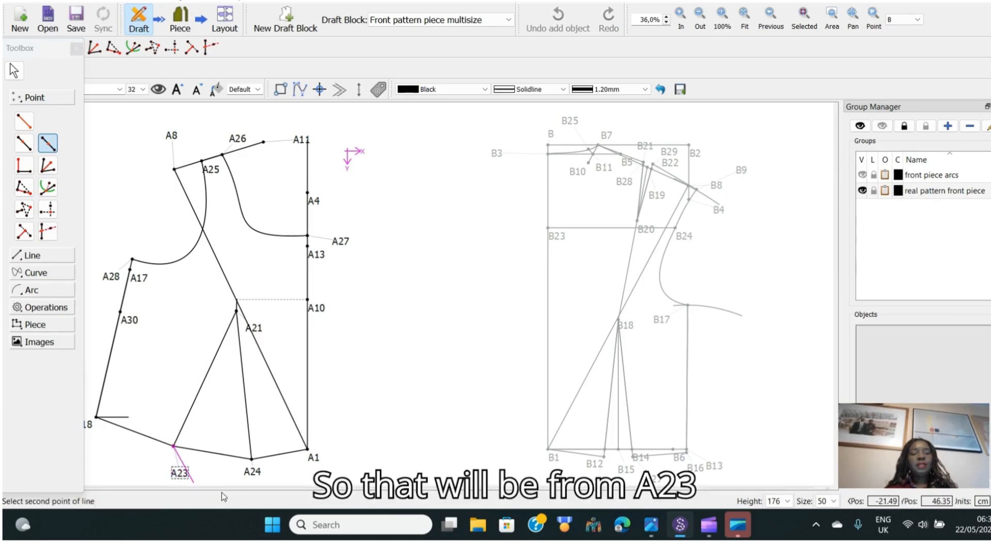
click(253, 472)
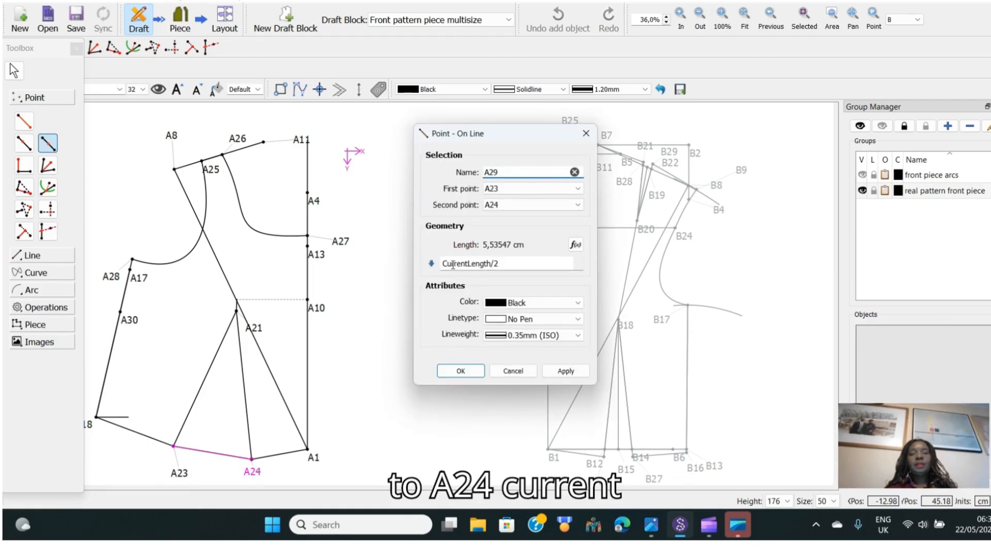
click(460, 372)
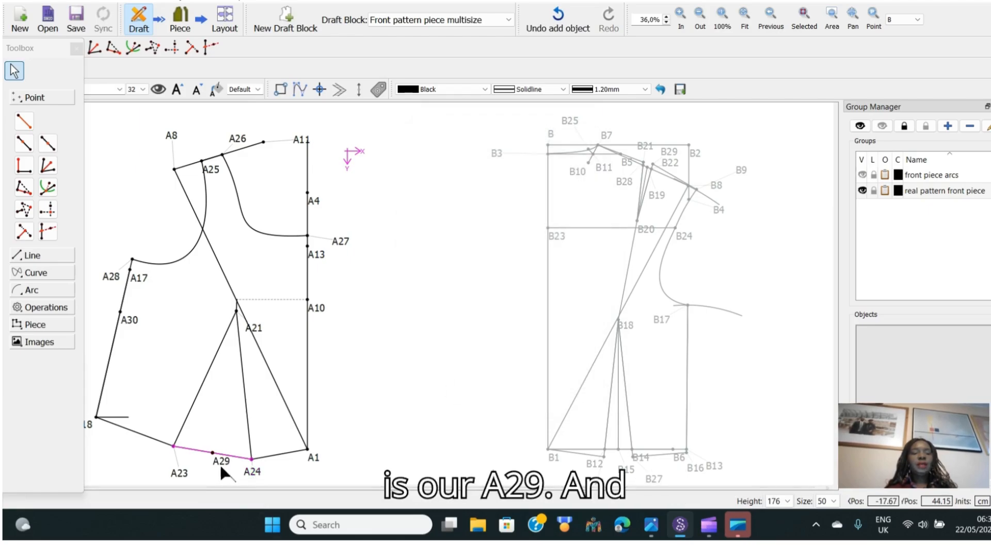
drag(221, 465, 220, 479)
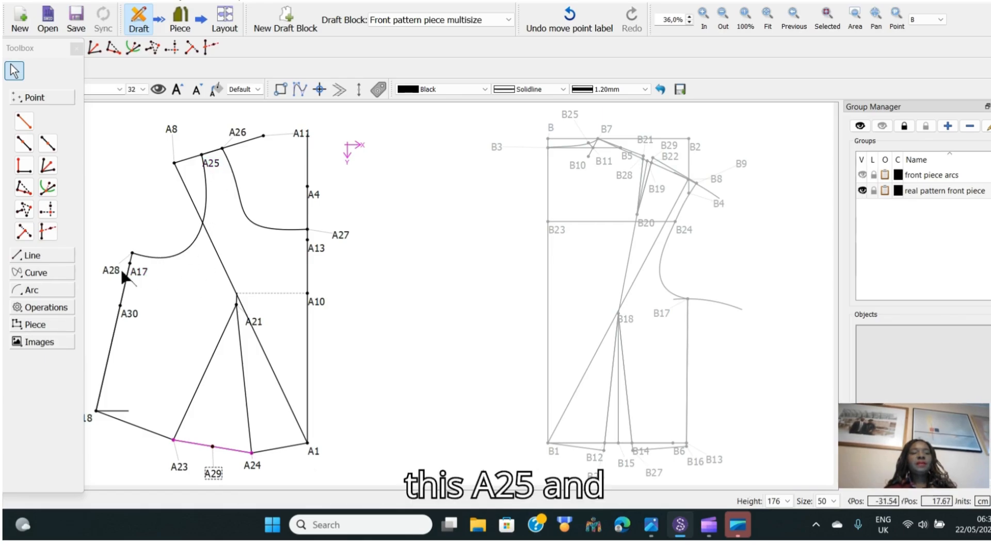
drag(112, 272, 114, 252)
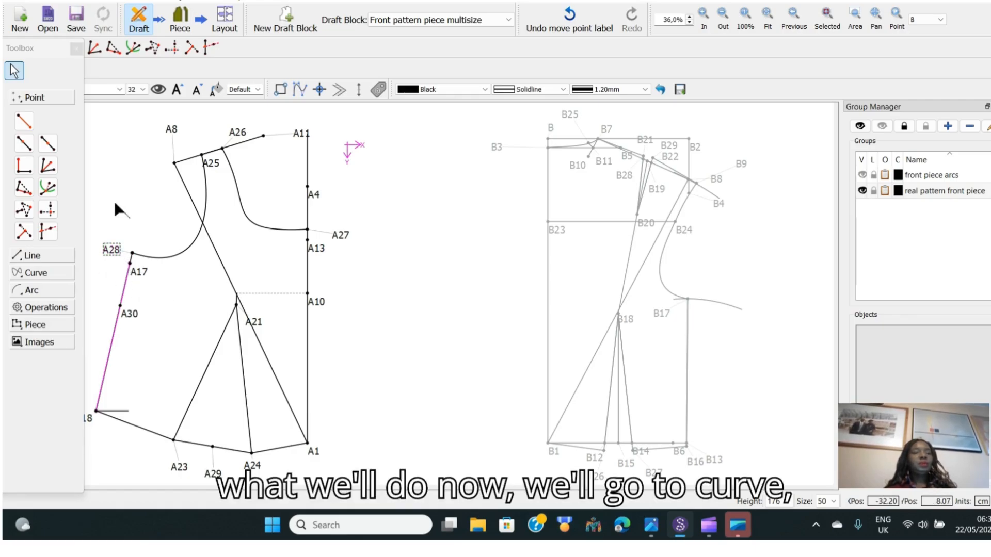
Start a point on the A28–A25 armhole curve and insert its curve length Spl_A28_A25 into the length formula
click(36, 275)
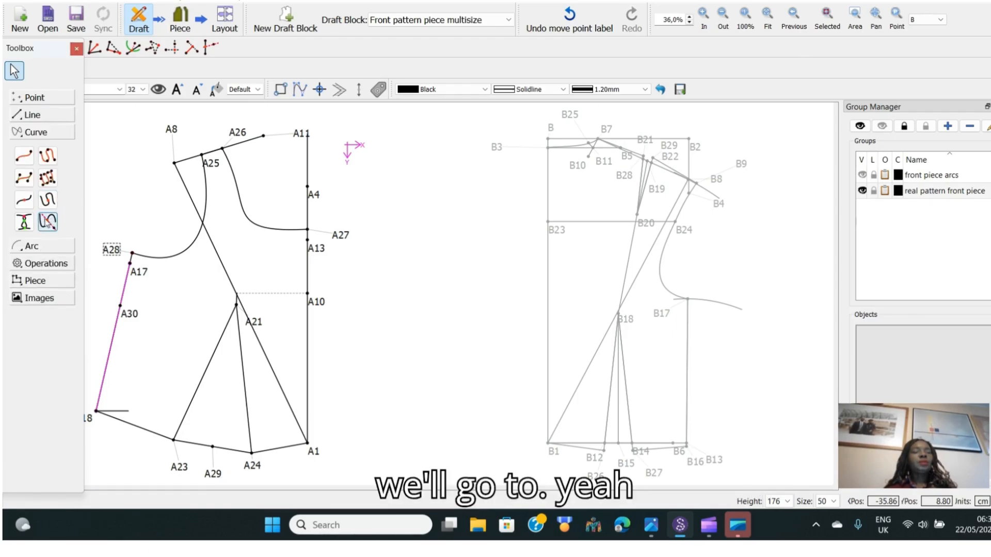
click(24, 202)
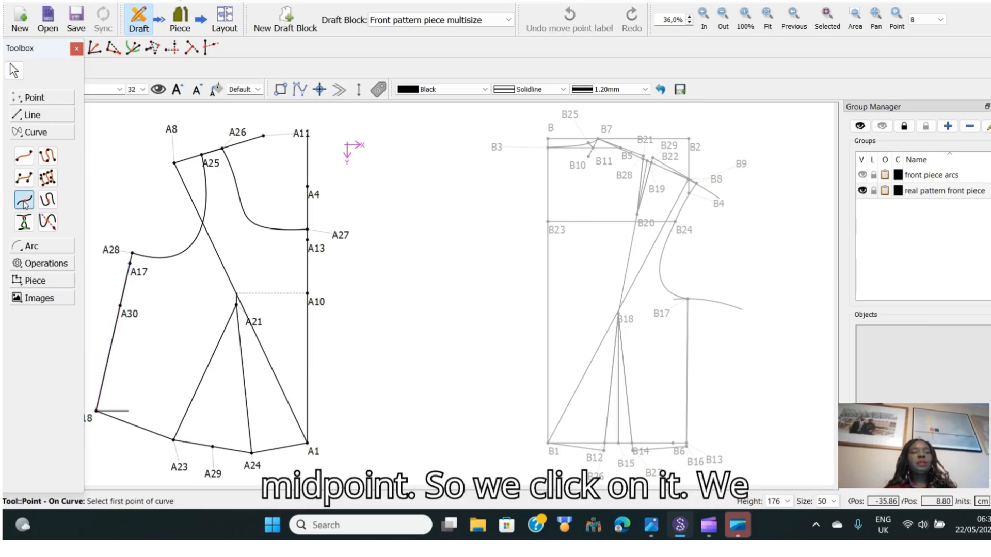
click(194, 245)
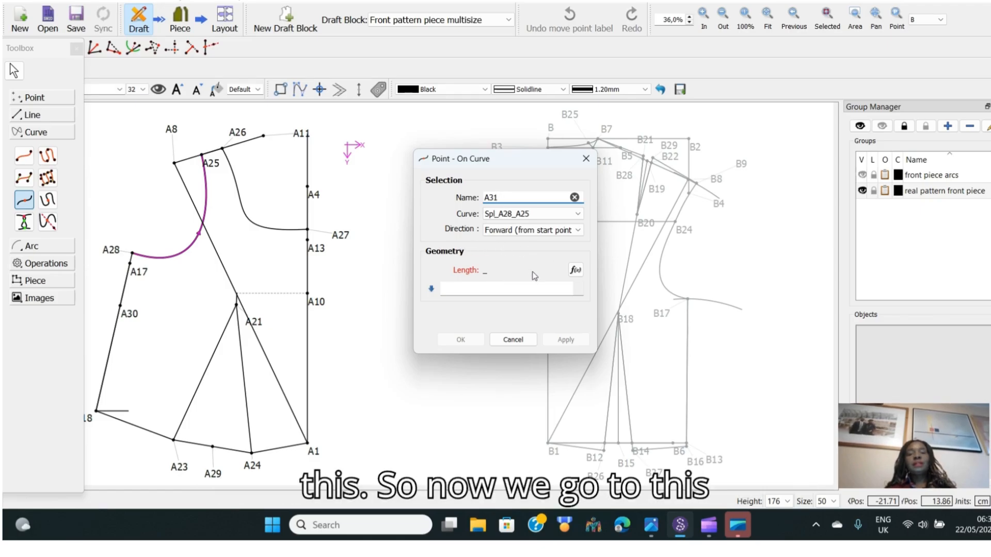
click(575, 271)
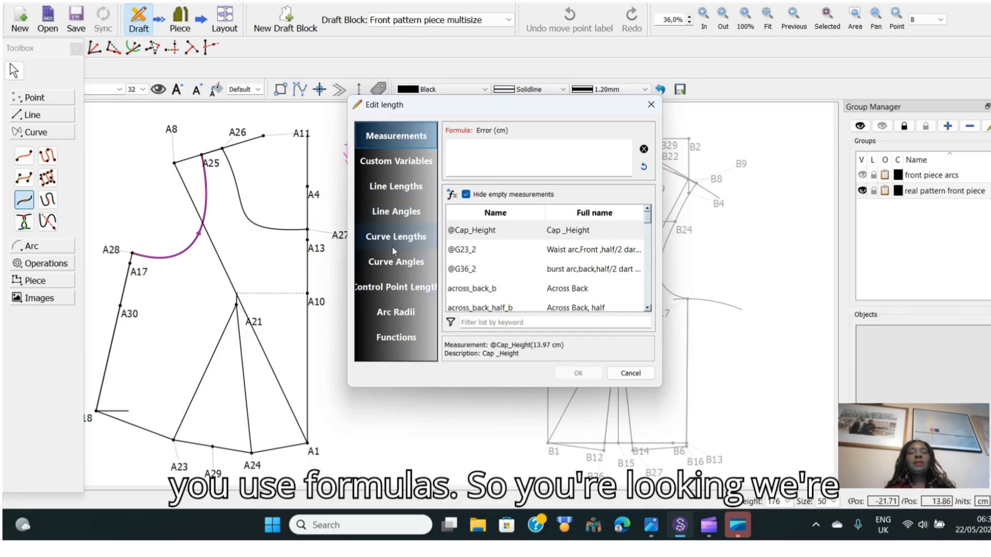
click(403, 238)
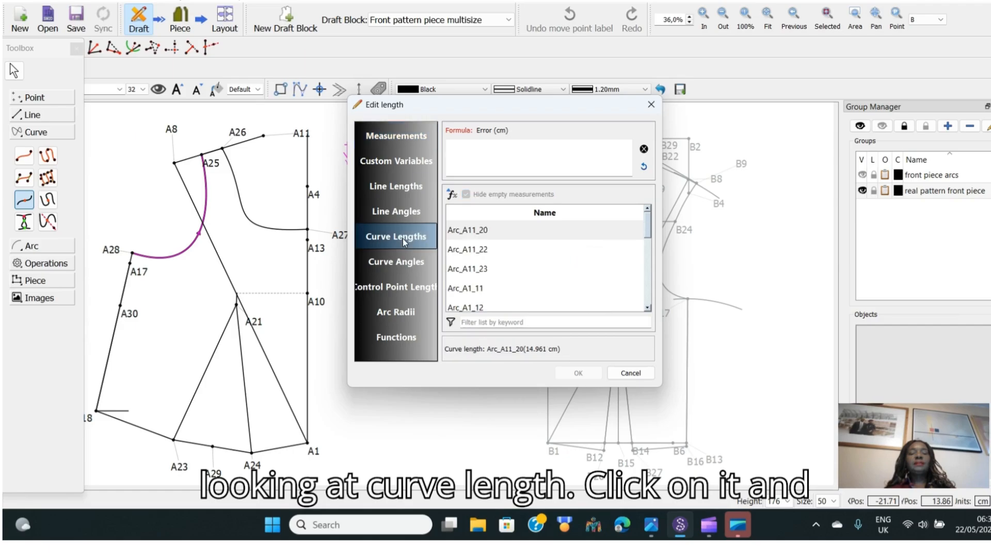
click(489, 321)
text(A)
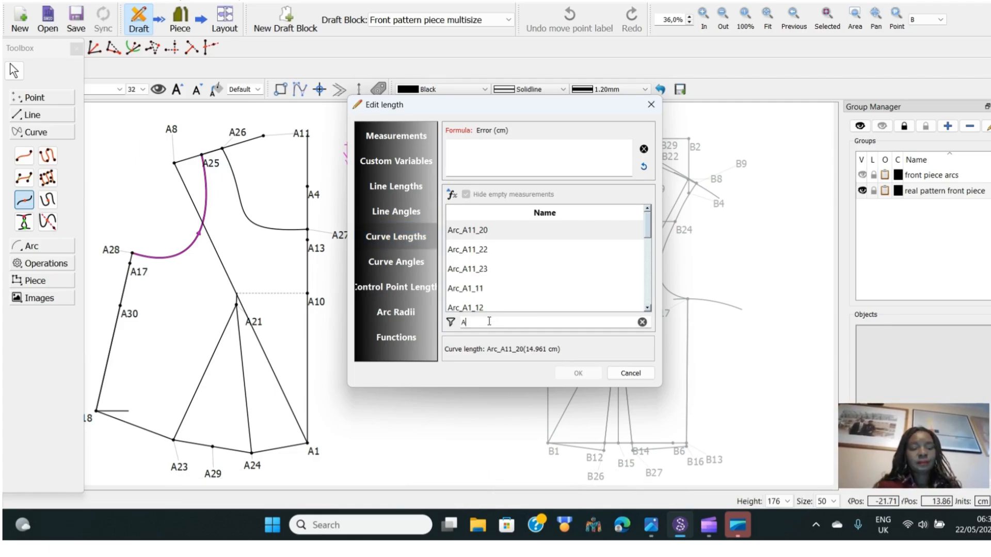
text(25)
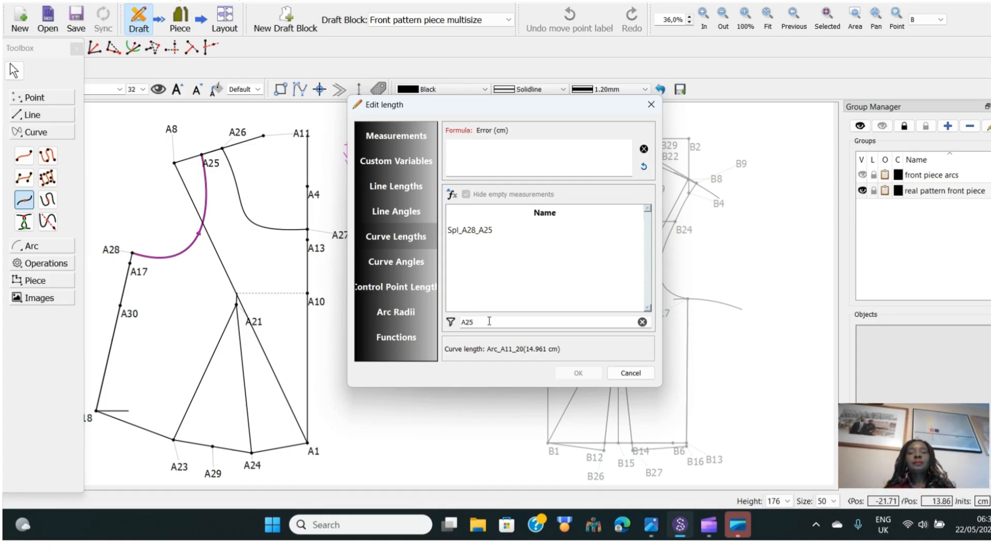
double_click(484, 232)
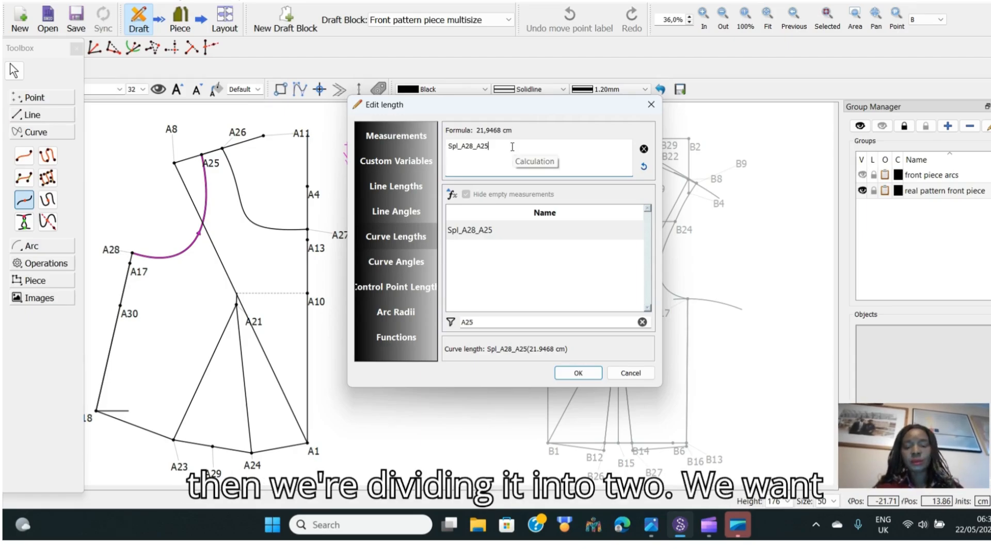
Switch the keyboard layout to English, complete the formula as Spl_A28_A25/2 and confirm the point A31
text(/)
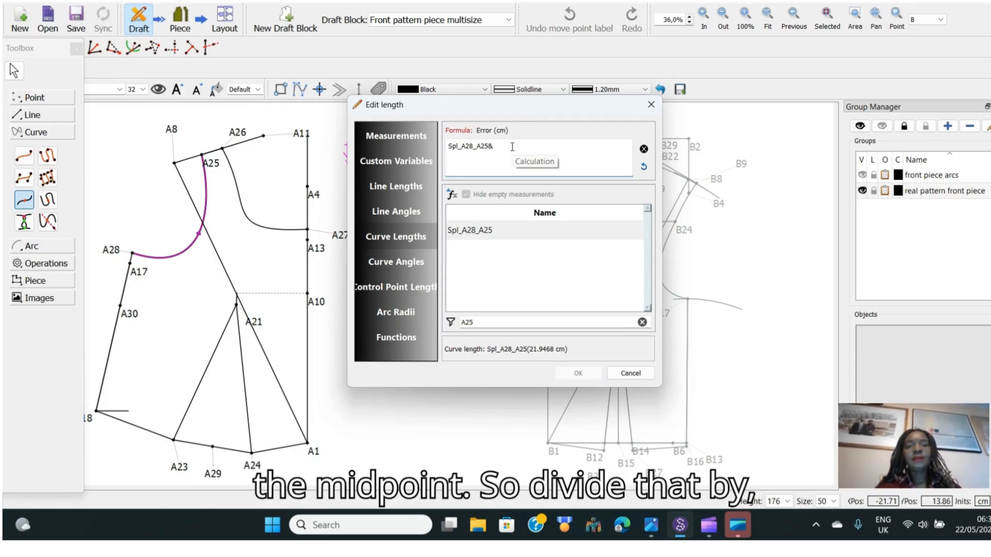
key(BackSpace)
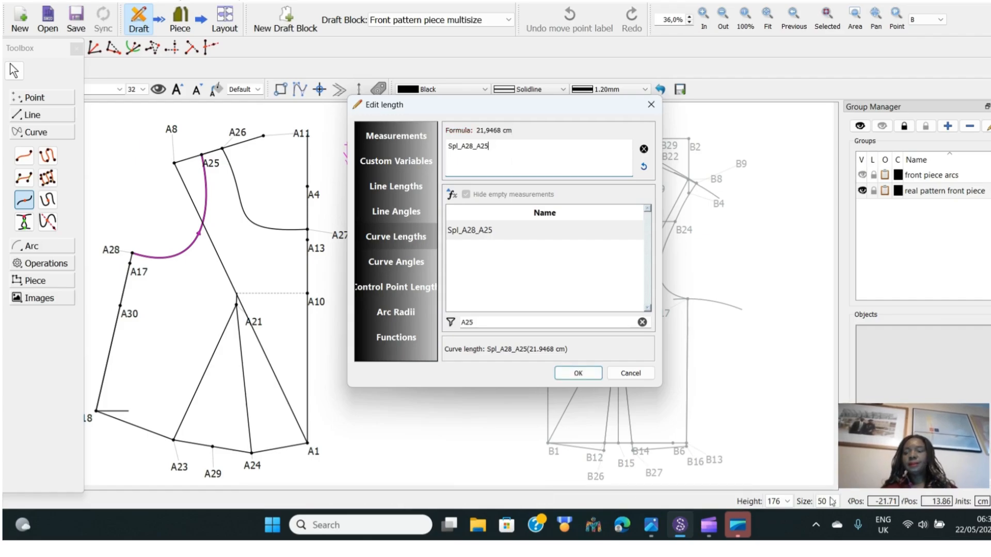
click(881, 527)
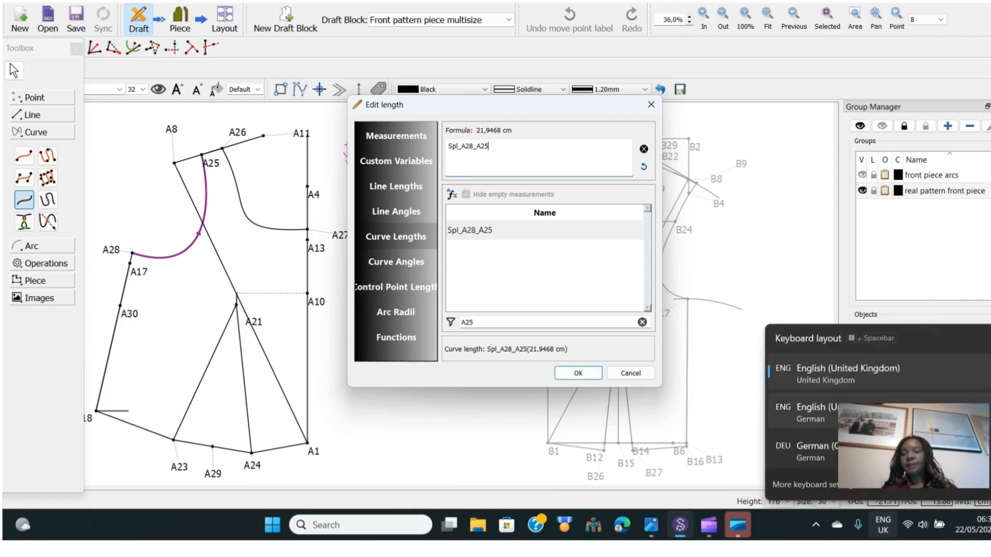
click(805, 445)
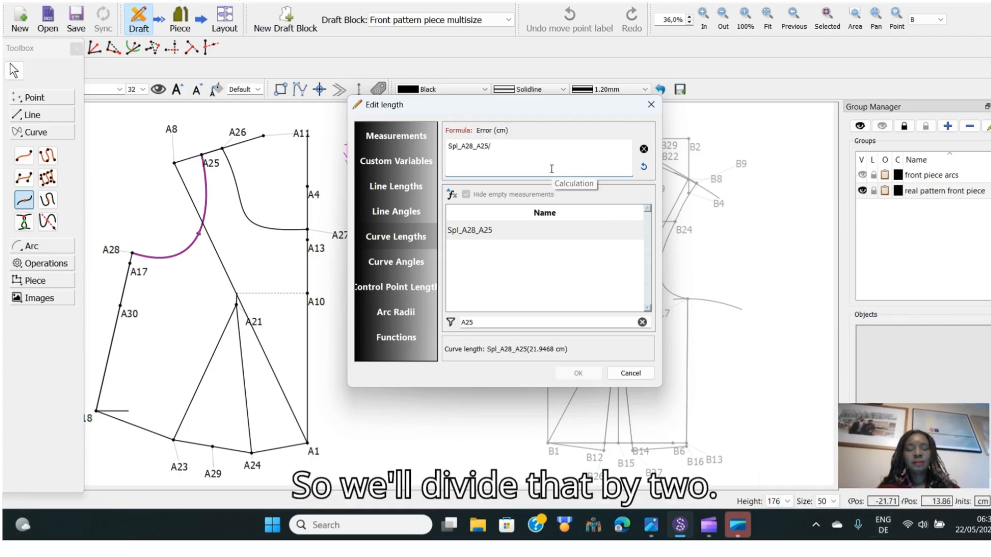
text(2)
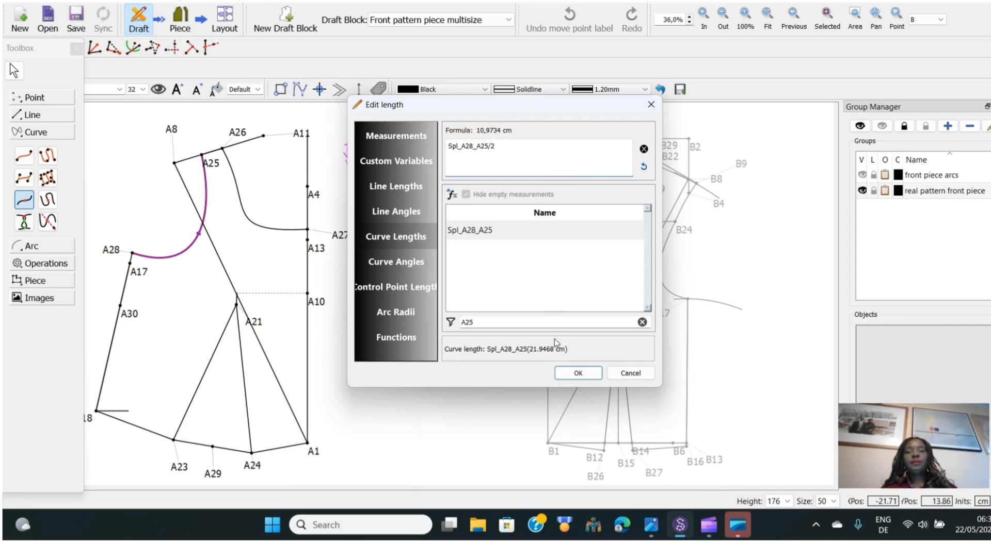
click(578, 374)
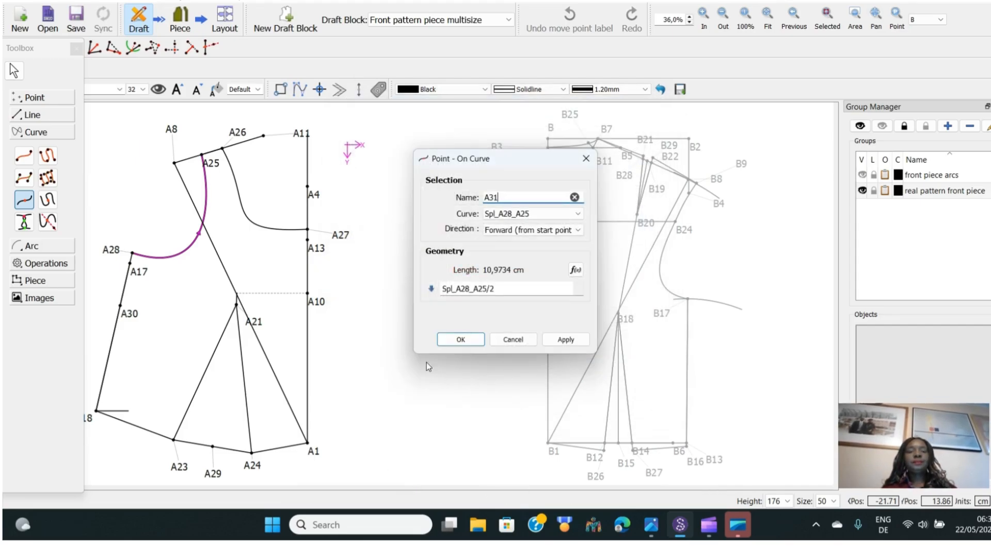
click(462, 340)
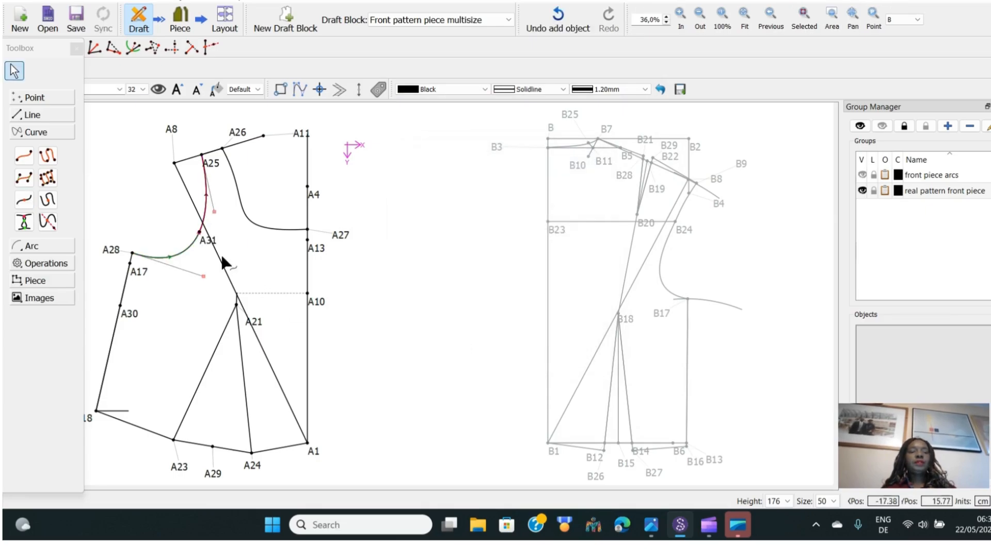
Move the A31 label aside and draw a line from A31 to A21
drag(216, 246, 168, 225)
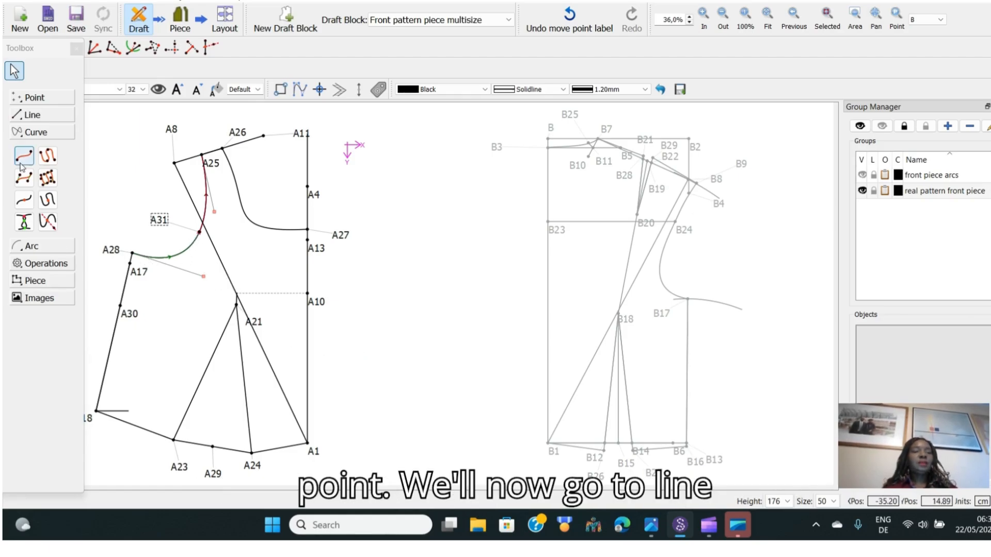
click(30, 115)
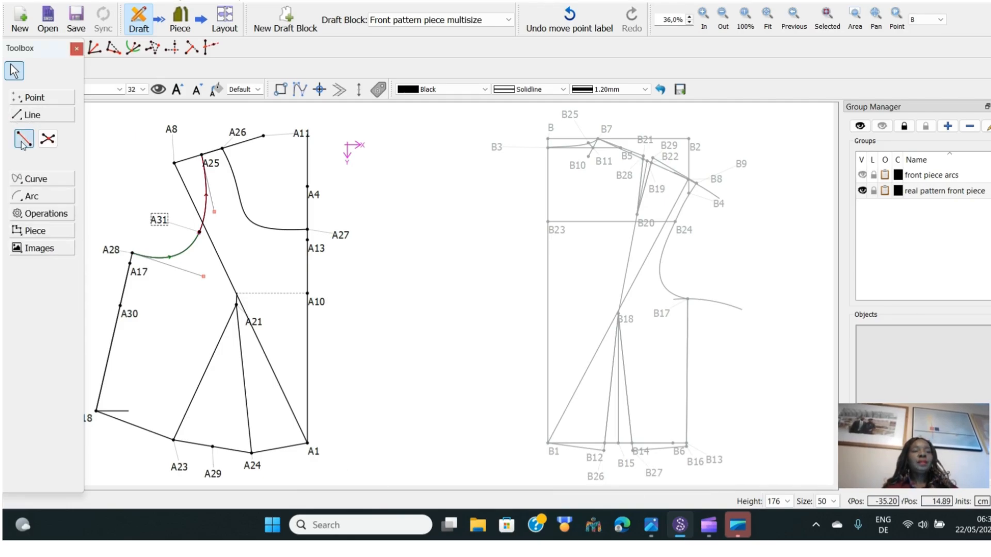
click(22, 140)
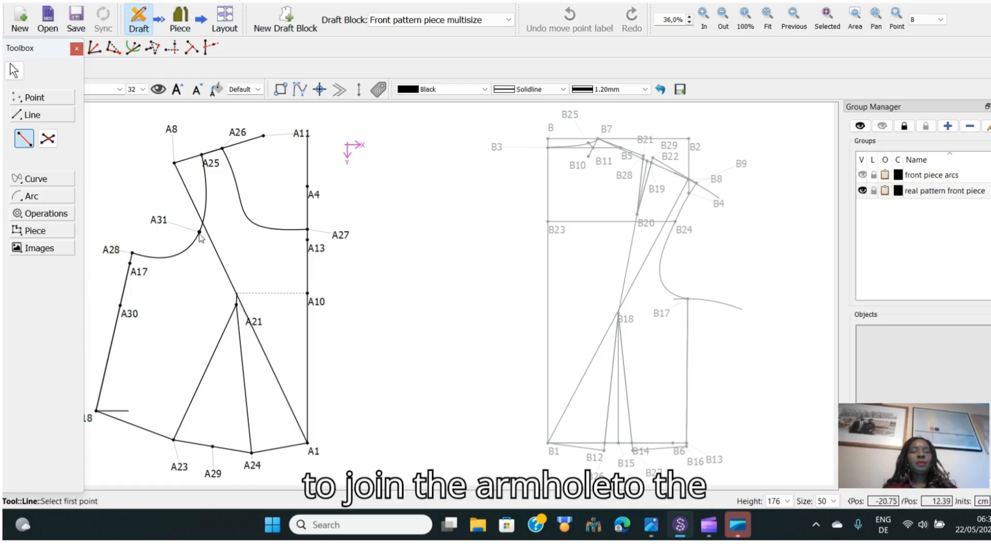
click(159, 220)
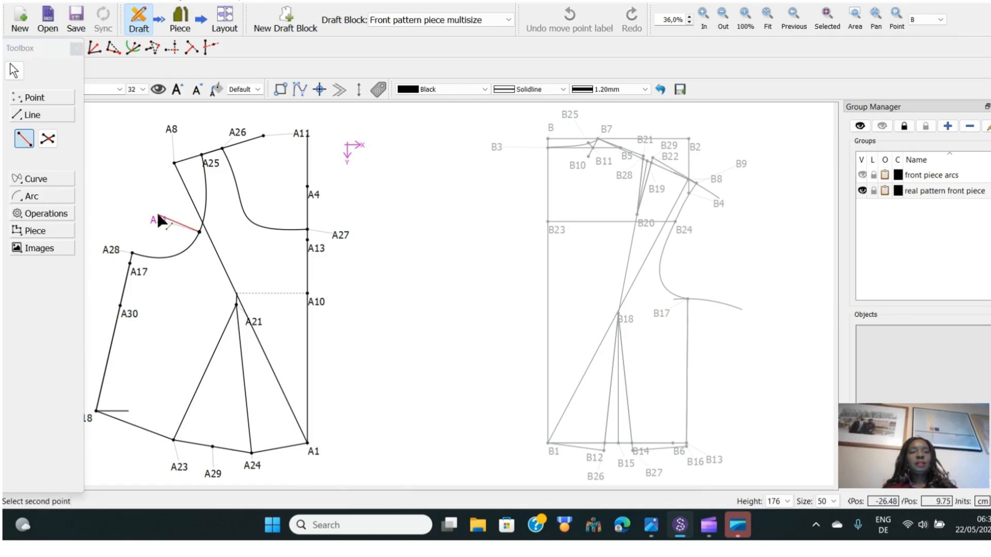
click(252, 323)
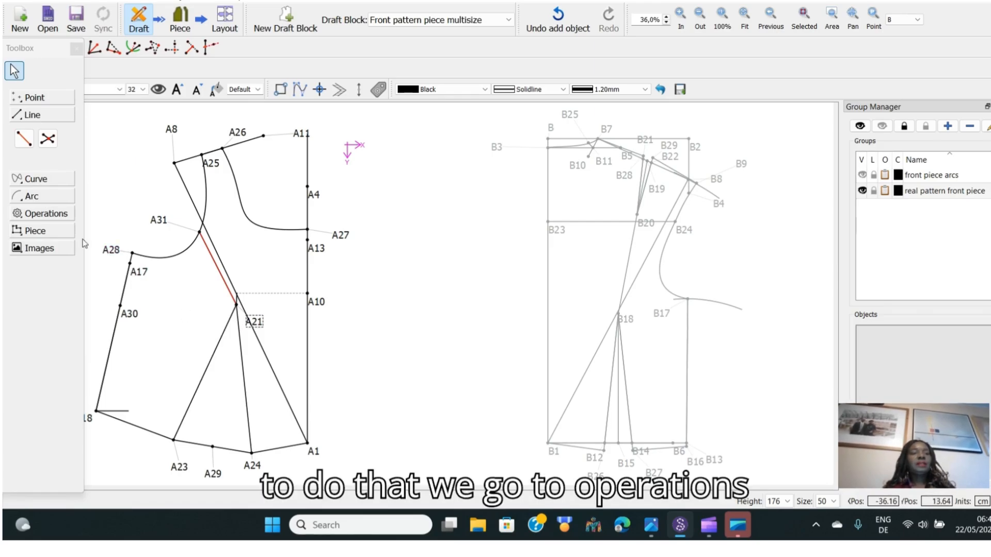
Rotate points A31, A28, A18 and A23 about A21 by 16.2189° with suffix _a1
click(57, 215)
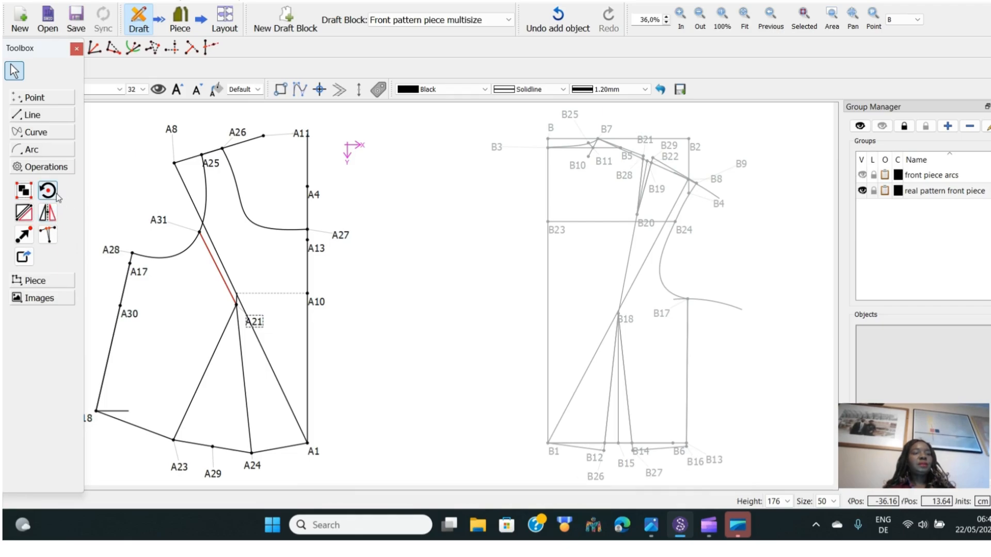
click(48, 190)
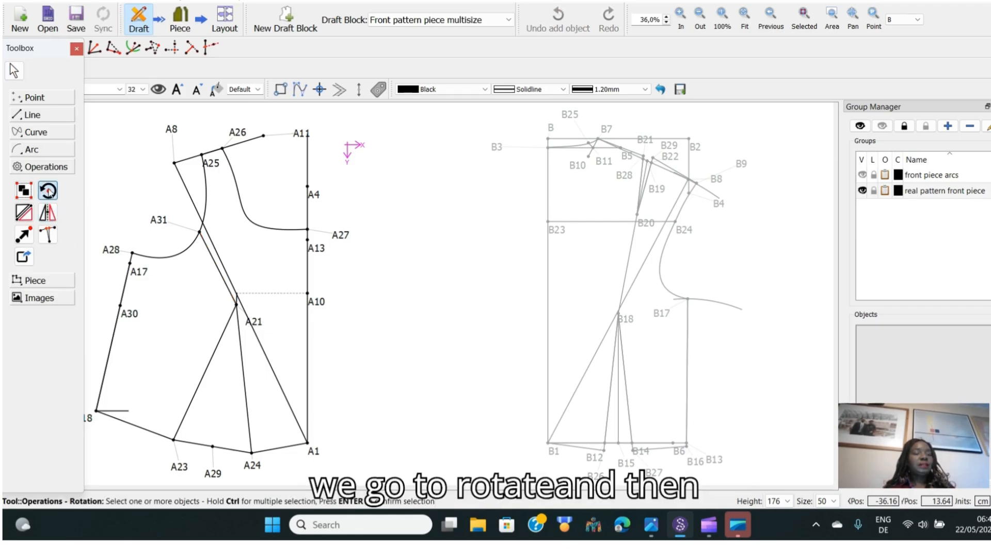
click(160, 226)
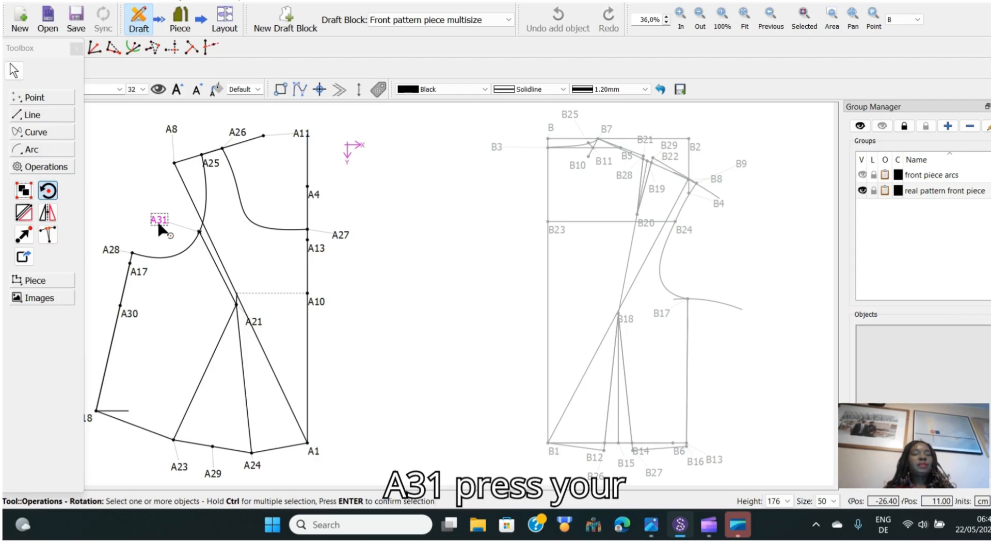
ctrl+click(117, 252)
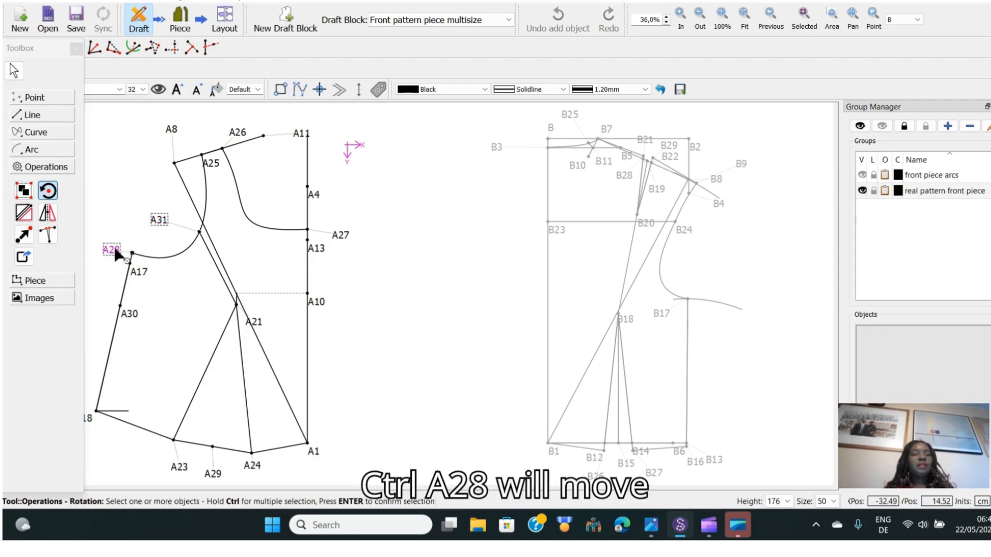
ctrl+click(90, 421)
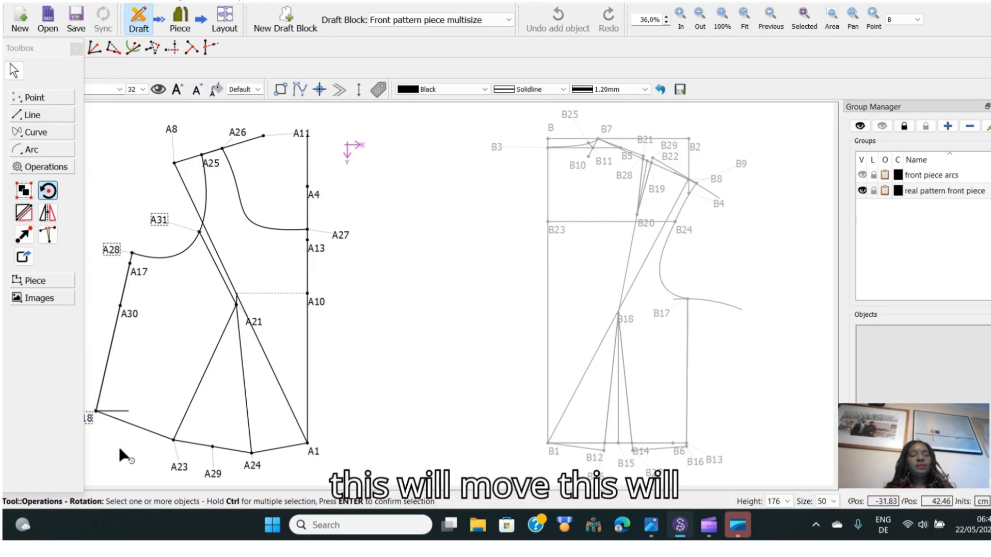
ctrl+click(180, 469)
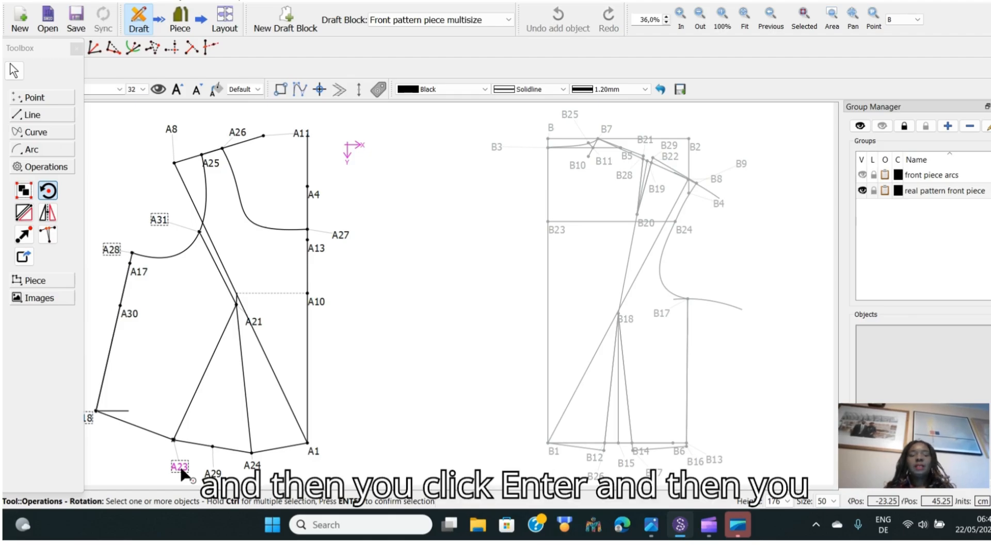
key(Return)
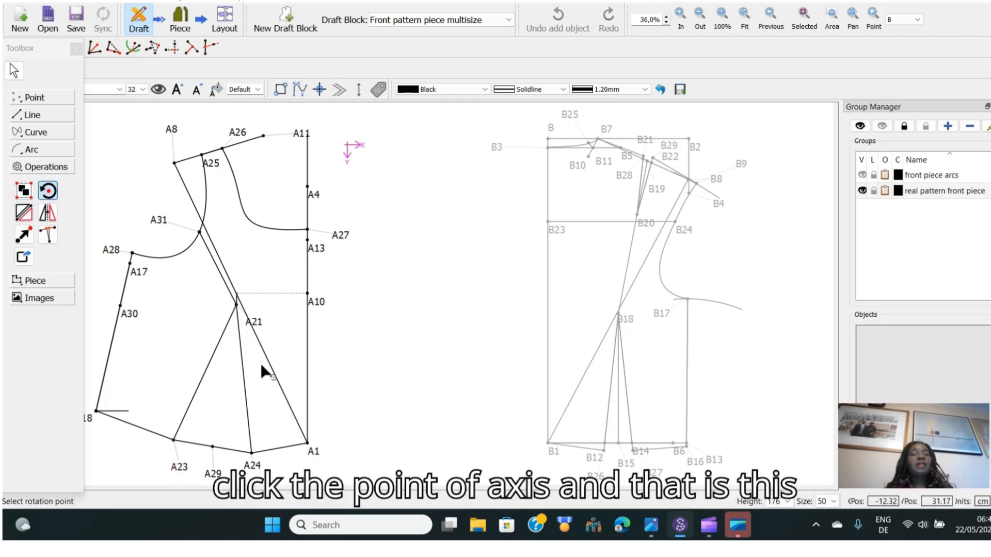
click(257, 326)
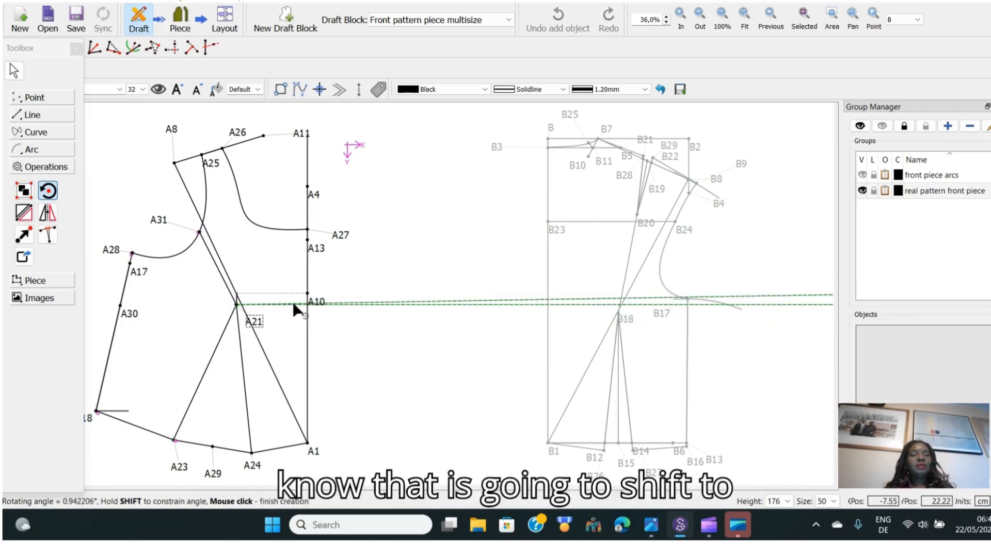
click(316, 283)
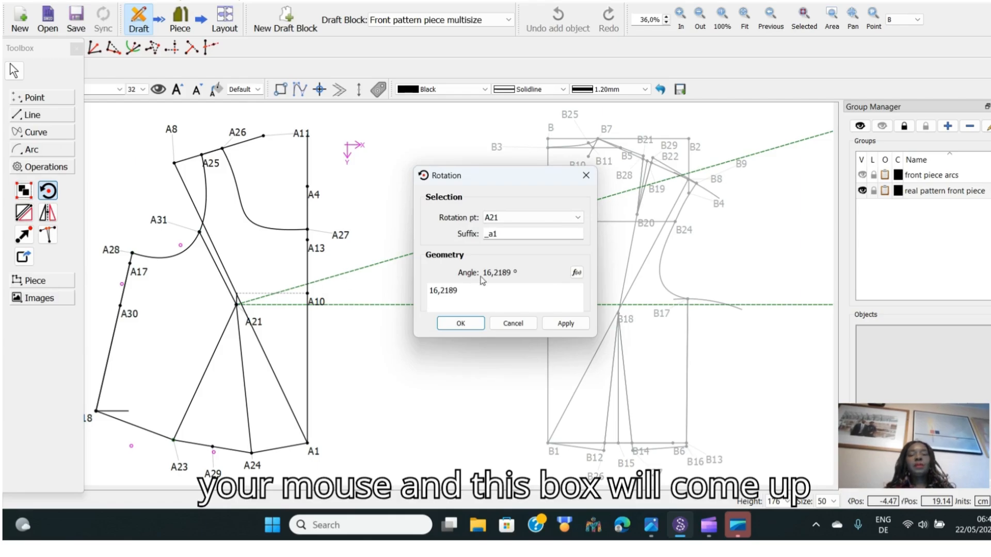
click(461, 324)
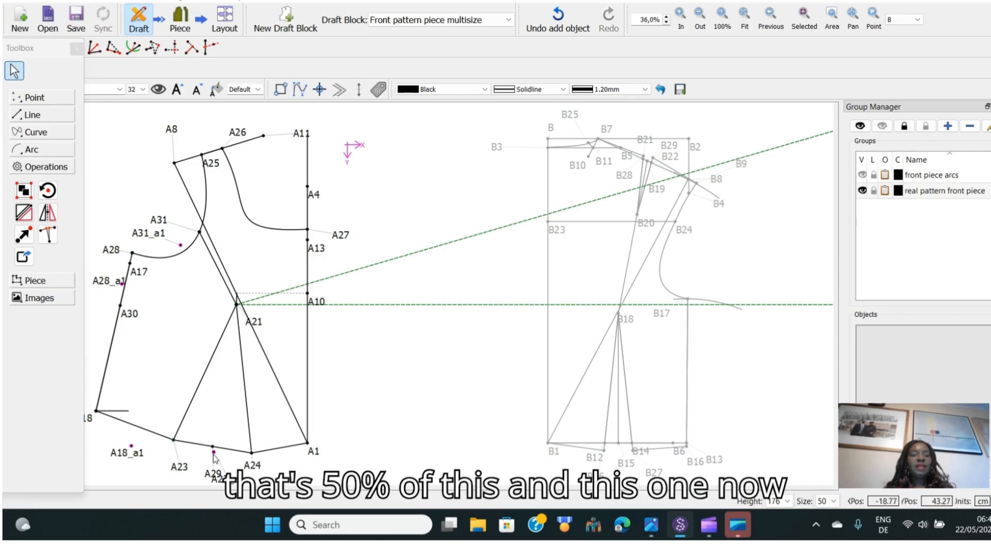
Move the A23_a1 label aside and draw a dart leg line from A29 to A21
drag(215, 482, 242, 479)
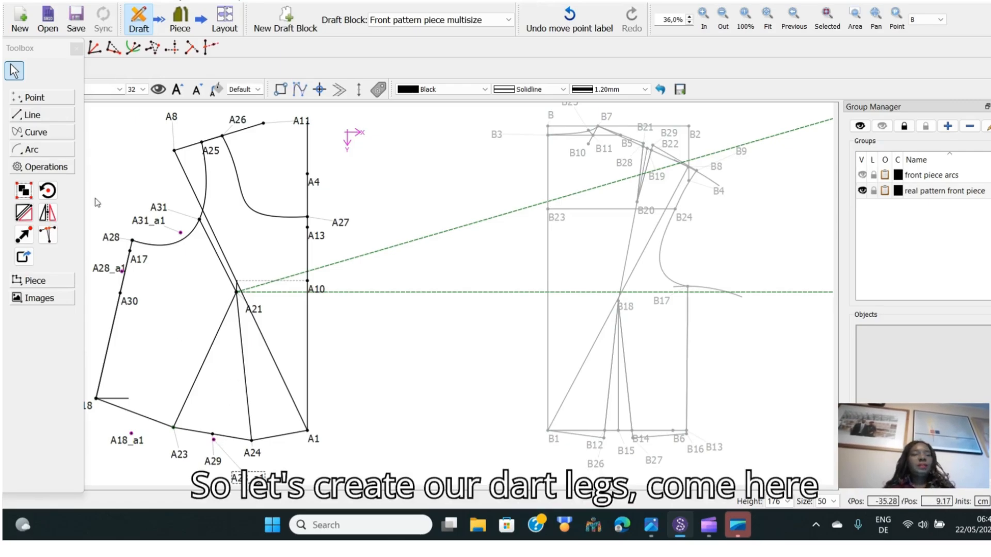
click(37, 114)
click(24, 138)
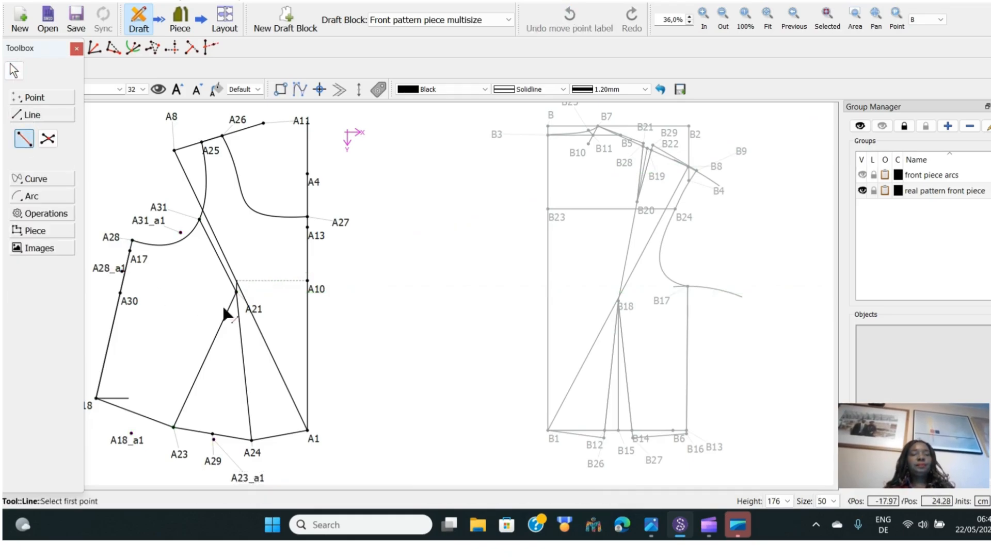
click(215, 453)
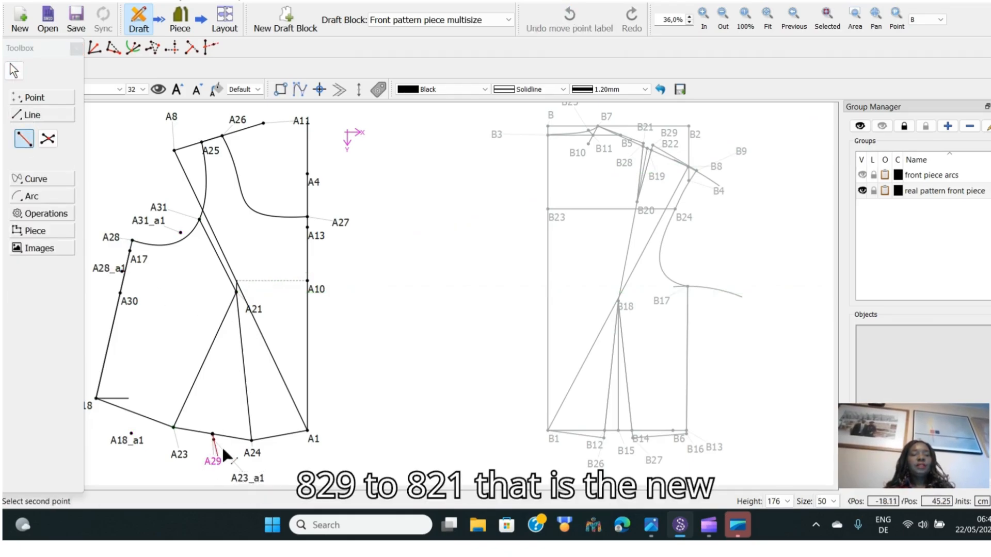
click(252, 311)
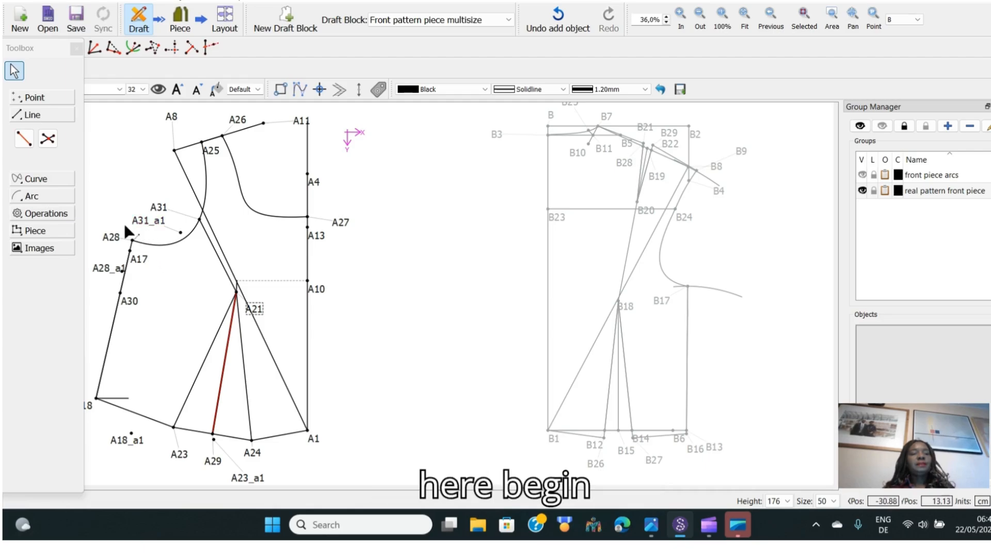
Draw a line from A31_a1 to A21 and move the A28_a1 label aside
click(28, 141)
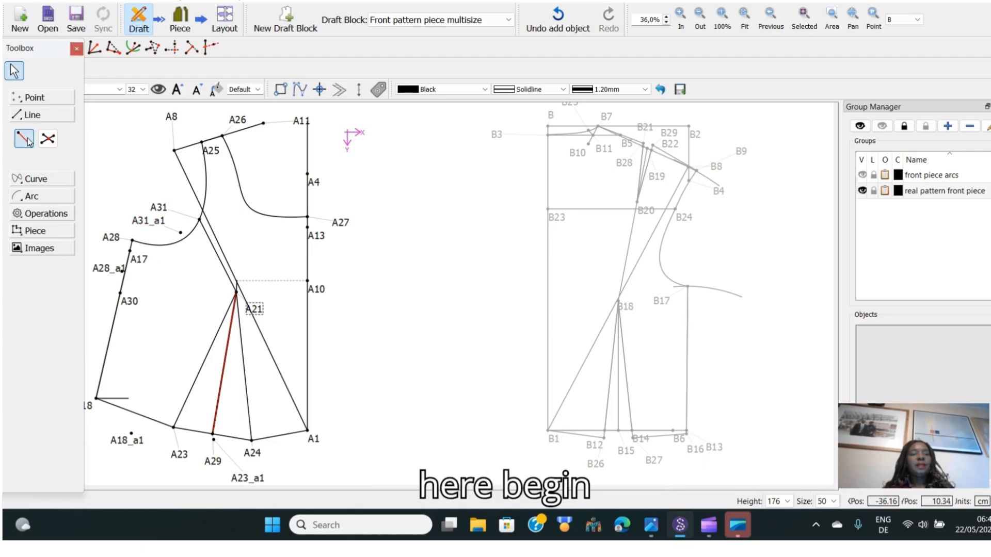
click(147, 229)
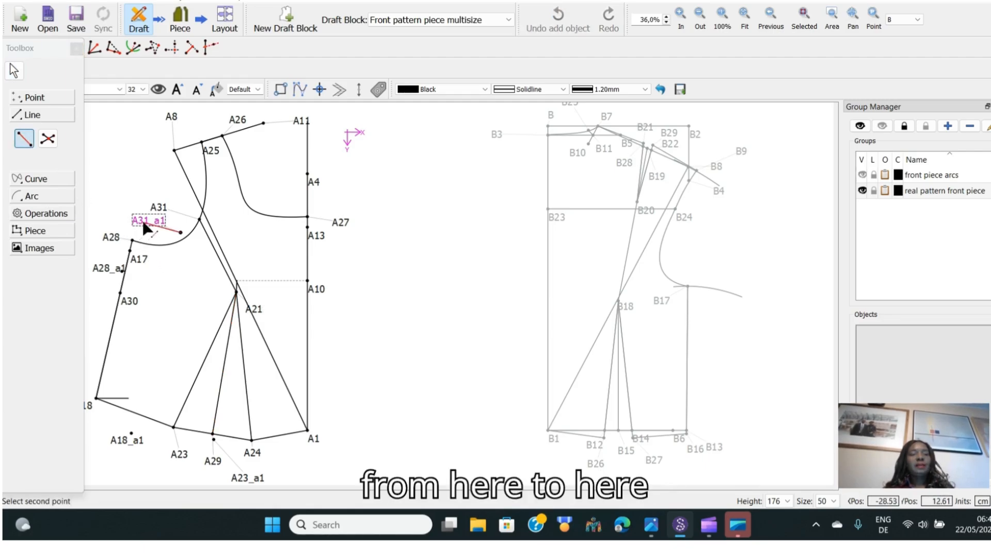
click(250, 308)
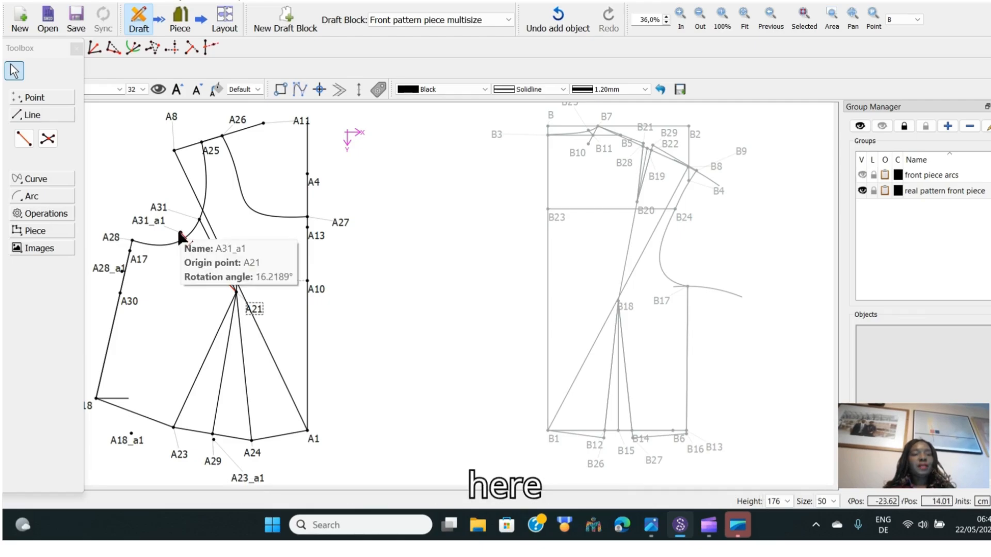
mouse_move(118, 273)
mouse_down()
mouse_move(105, 279)
mouse_move(99, 267)
mouse_up()
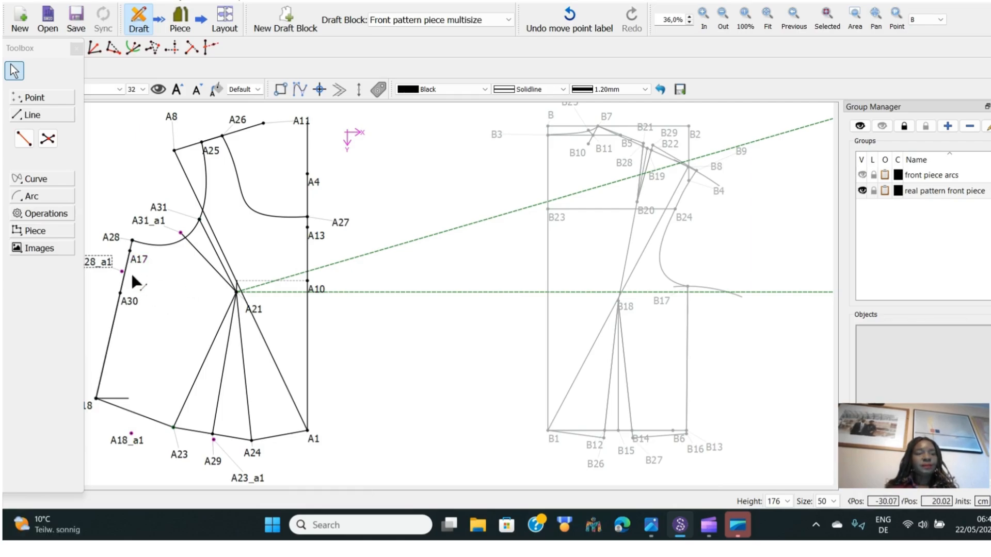
Draw a curve from A31_a1 to A28_a1 for the new neckline
click(40, 180)
click(24, 156)
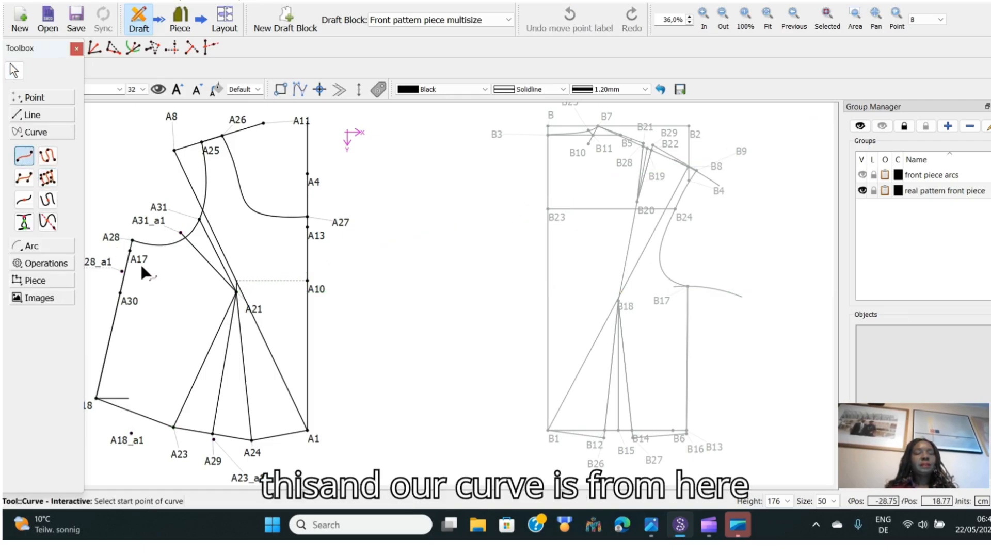
click(154, 222)
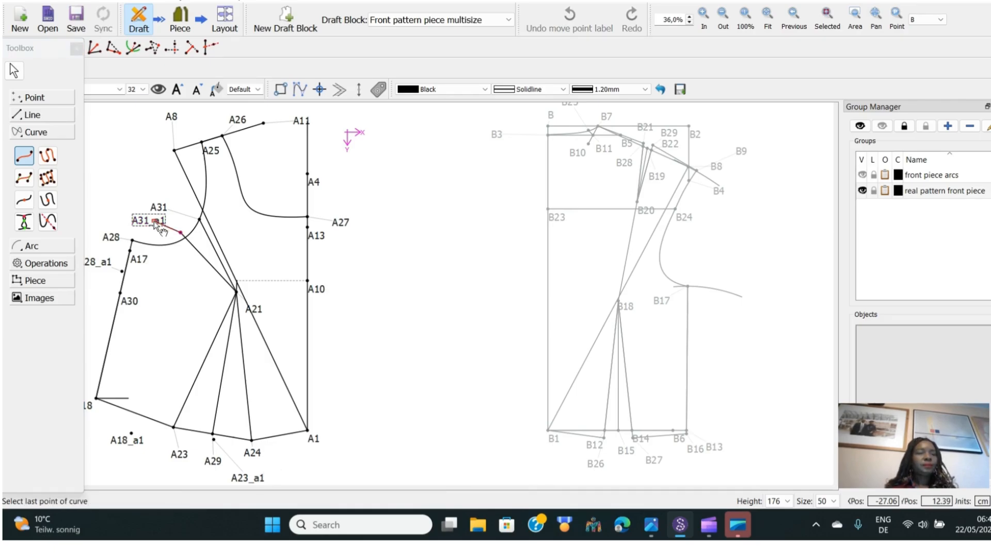
click(106, 264)
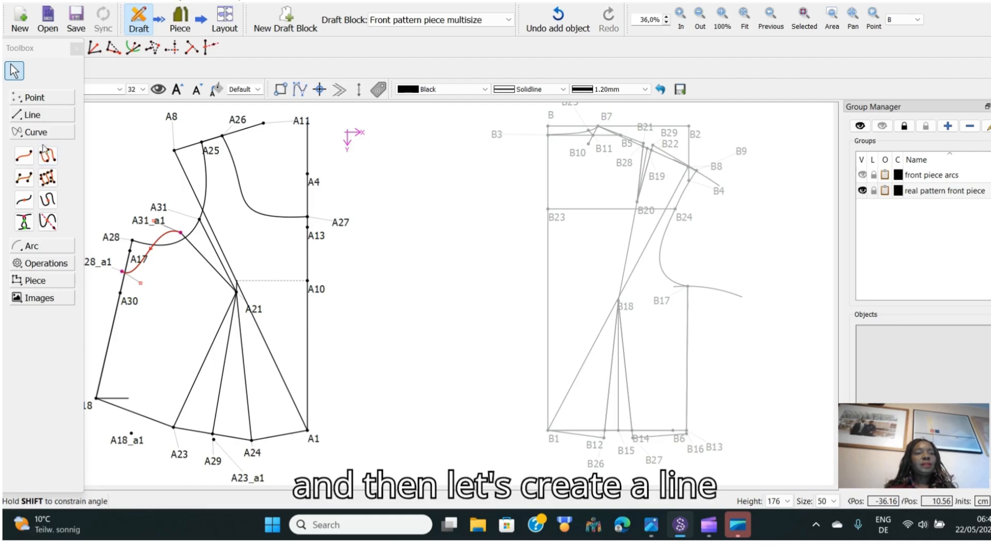
Draw a line from A28_a1 down to A18_a1
click(37, 114)
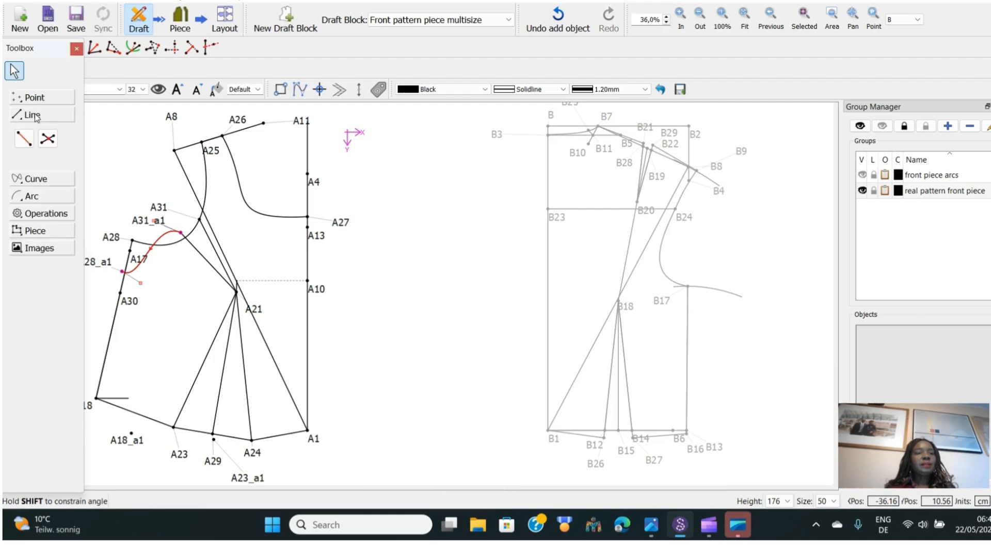
click(24, 140)
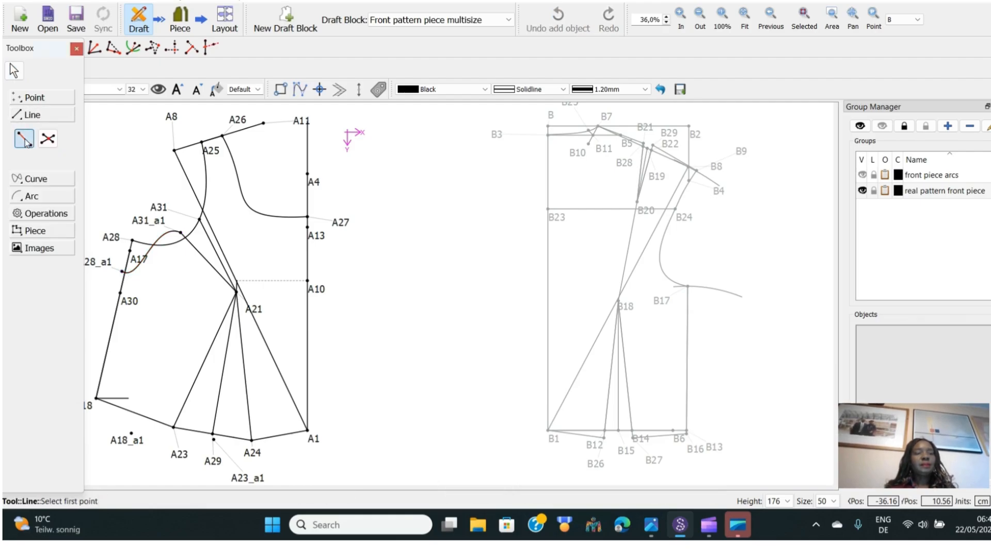
click(92, 267)
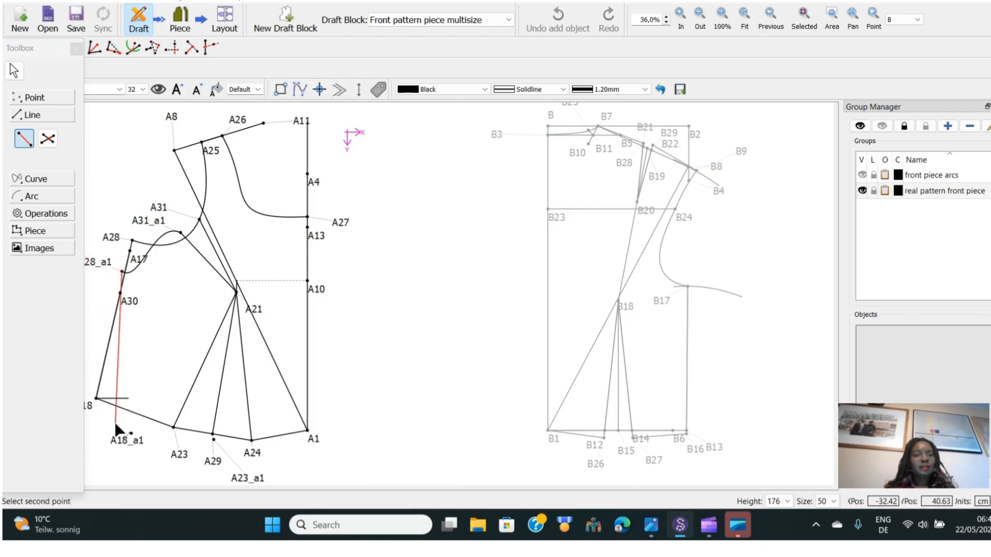
click(119, 440)
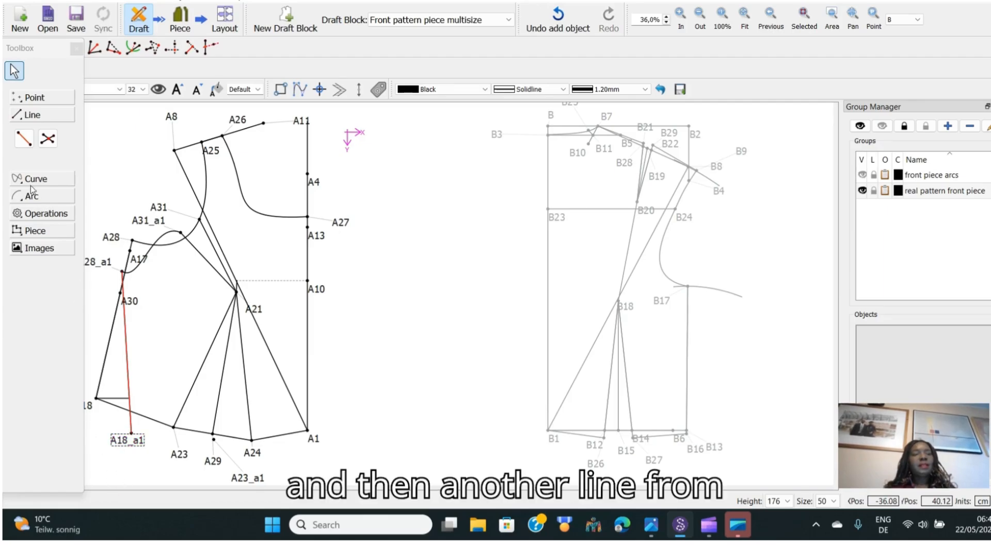
Draw a hem line from A18_a1 to A29
click(21, 136)
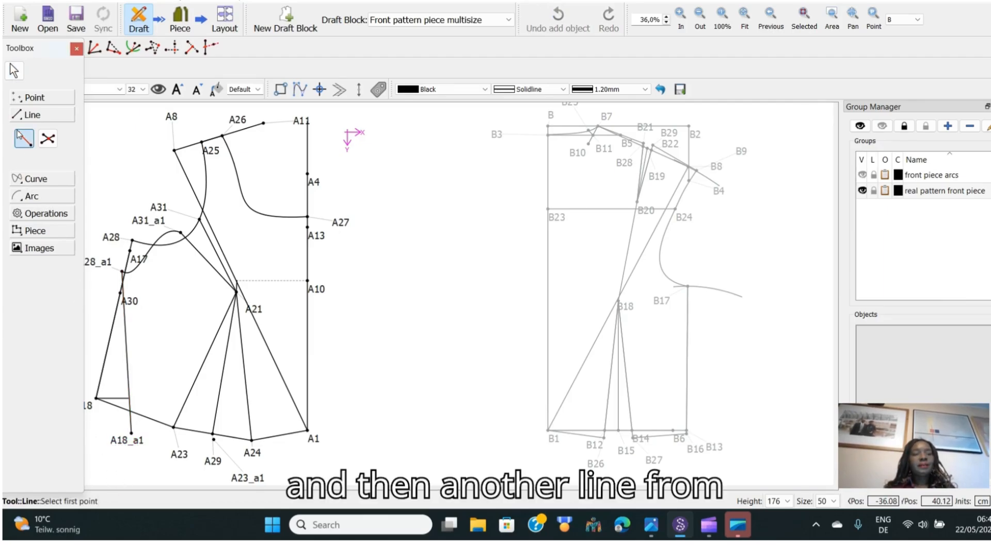
click(131, 435)
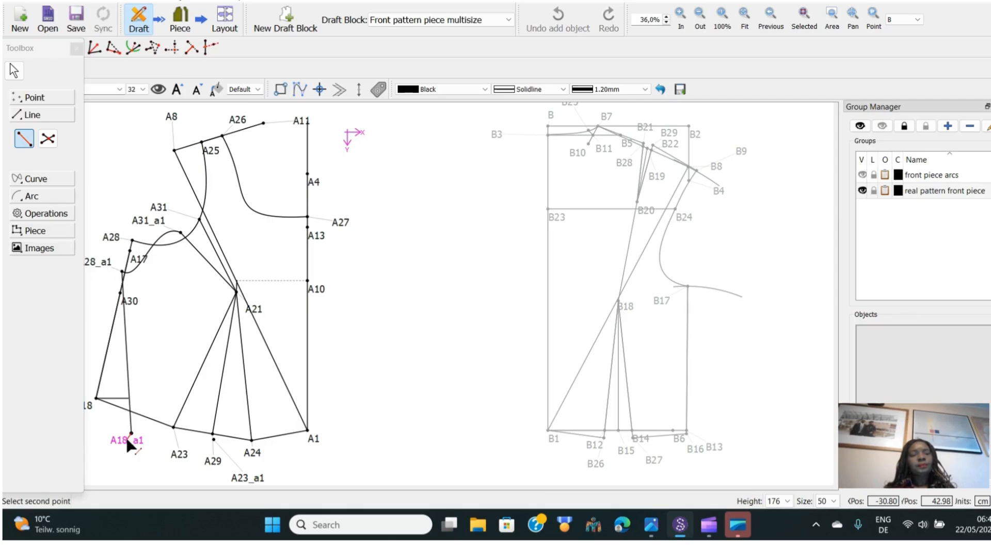
click(215, 462)
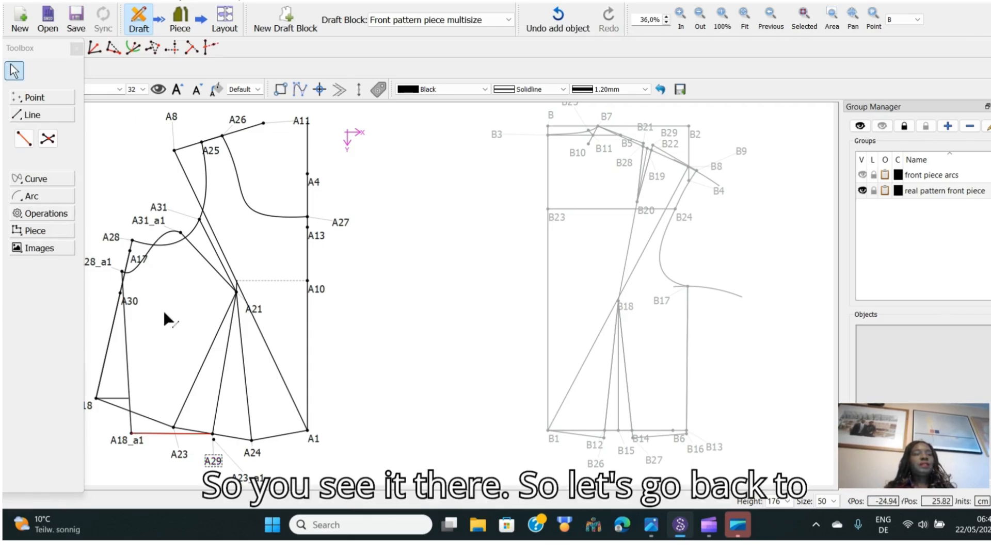
Reshape the A31_a1 to A28_a1 neckline curve by adjusting its control handles, moving the A31_a1 label aside
click(150, 248)
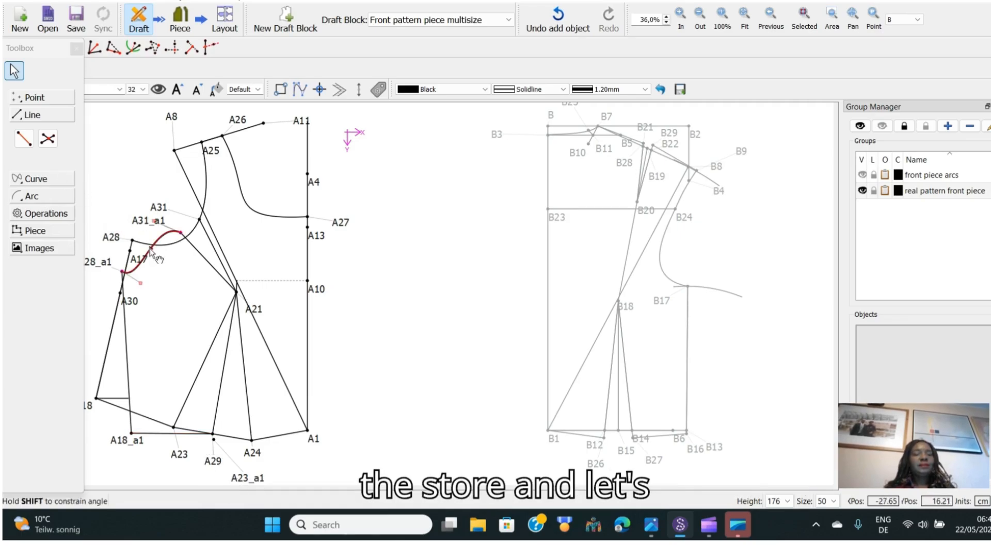
drag(141, 283, 173, 283)
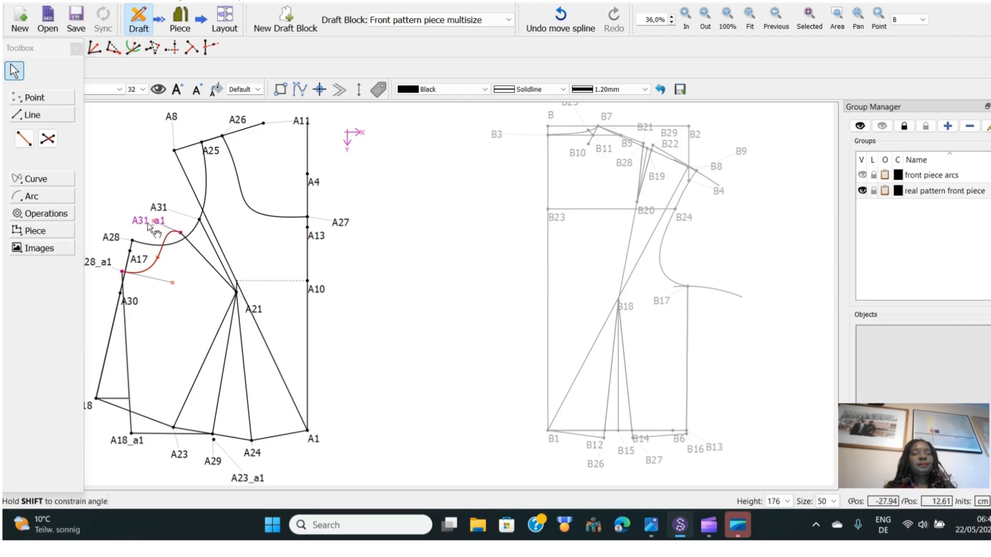
drag(150, 226, 136, 221)
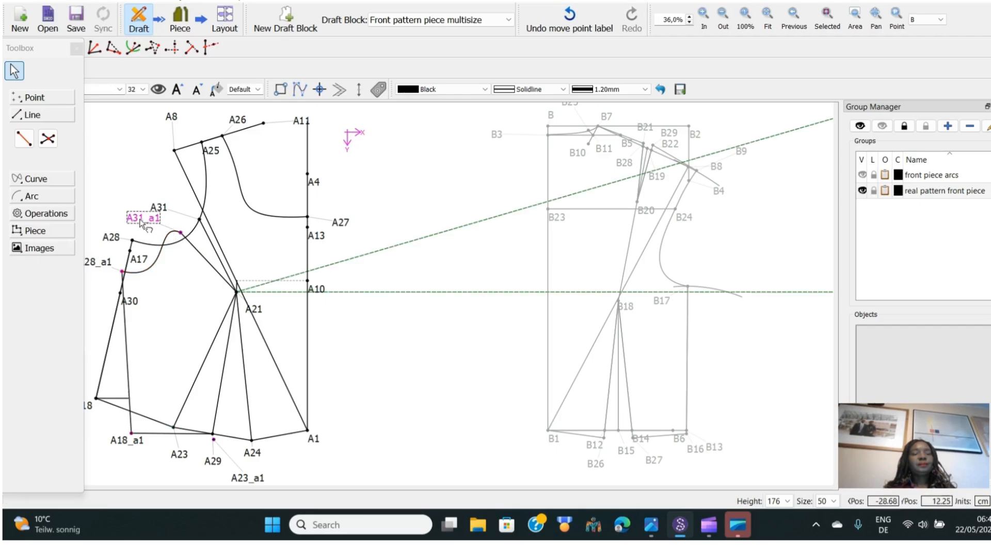
click(161, 248)
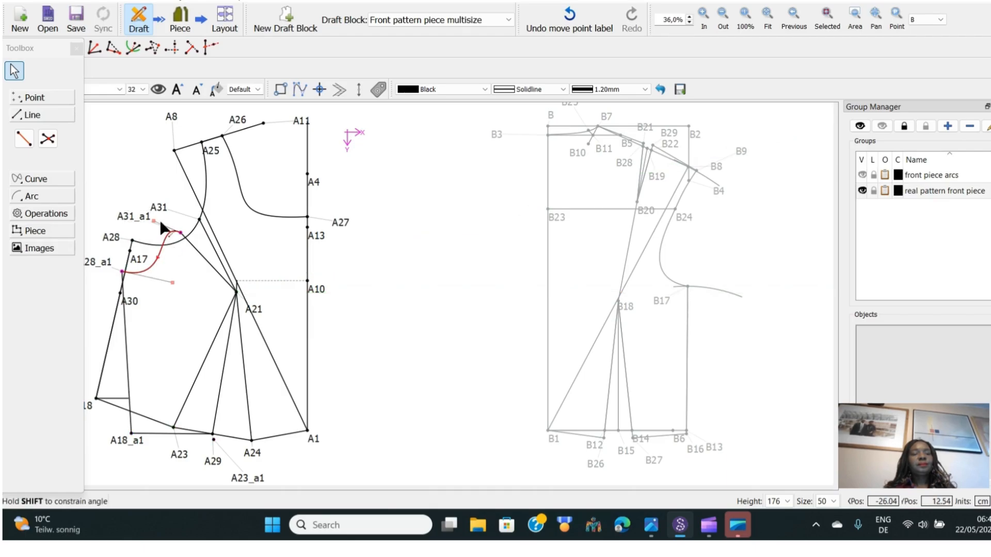
drag(154, 220, 179, 259)
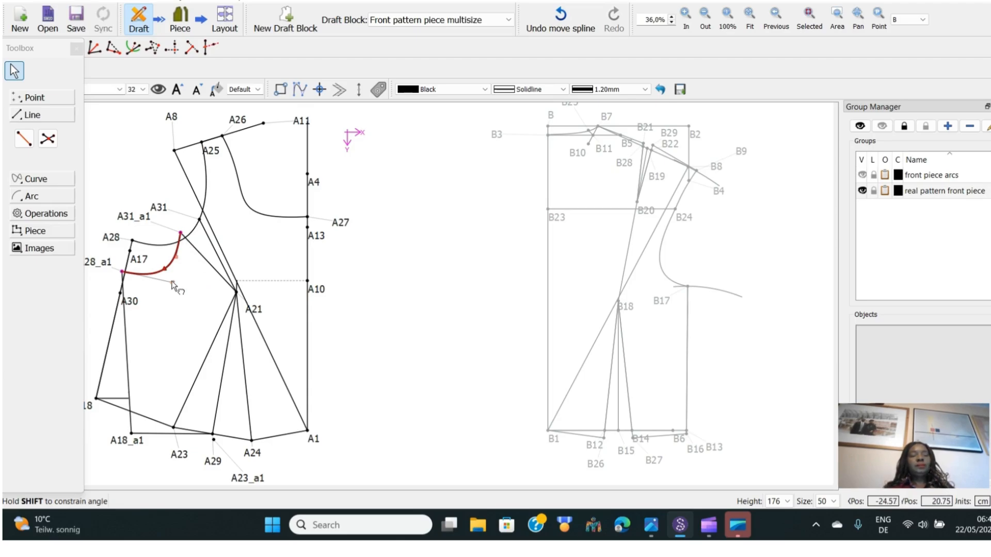
drag(172, 282, 174, 287)
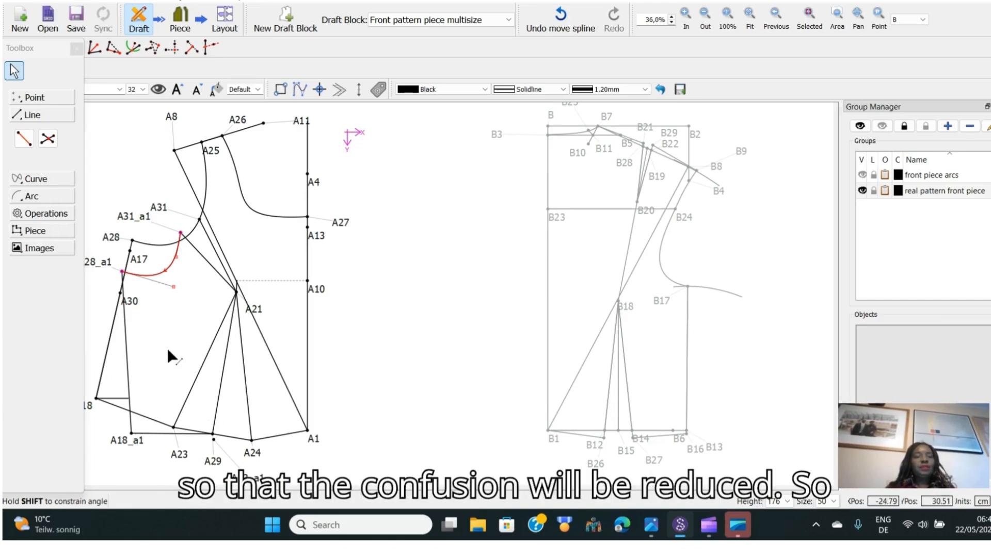
Delete the old dart line from A23 to A21
click(205, 361)
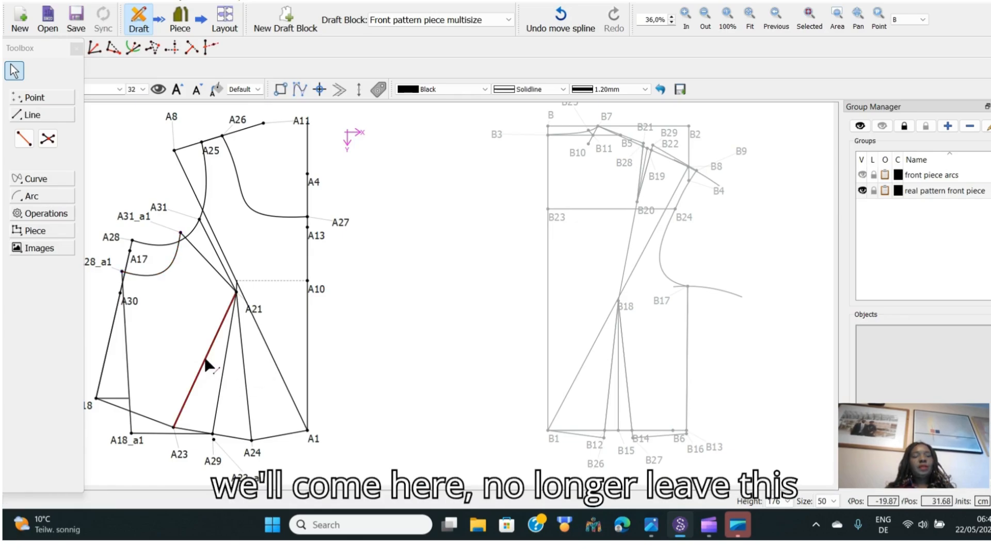
right_click(205, 361)
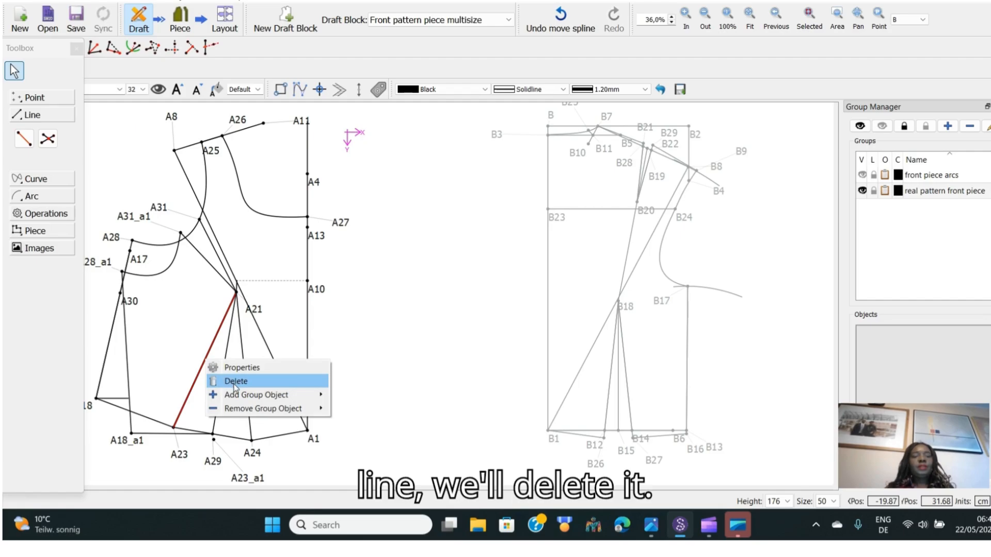
click(222, 381)
click(515, 268)
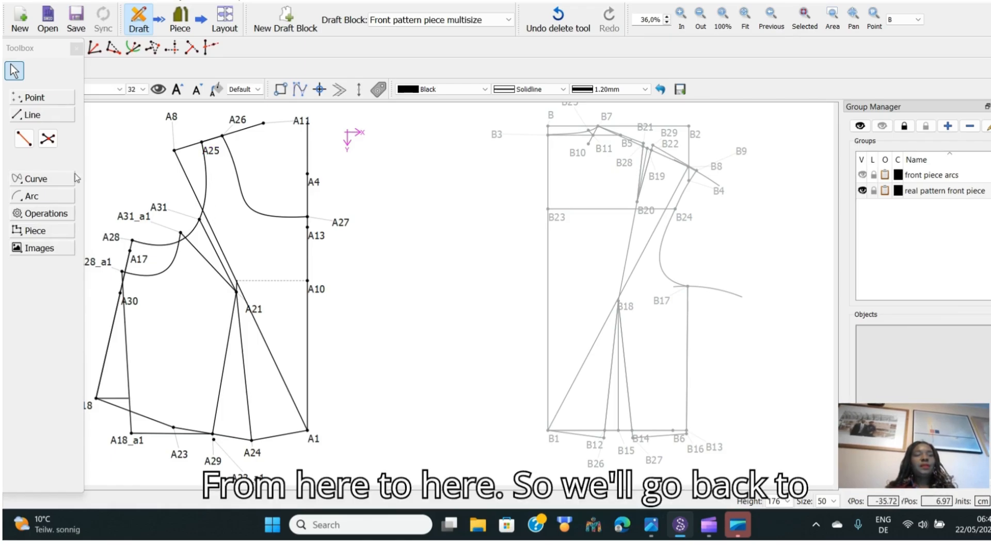
Draw a curve from A31 to A25 for the new armhole
click(28, 181)
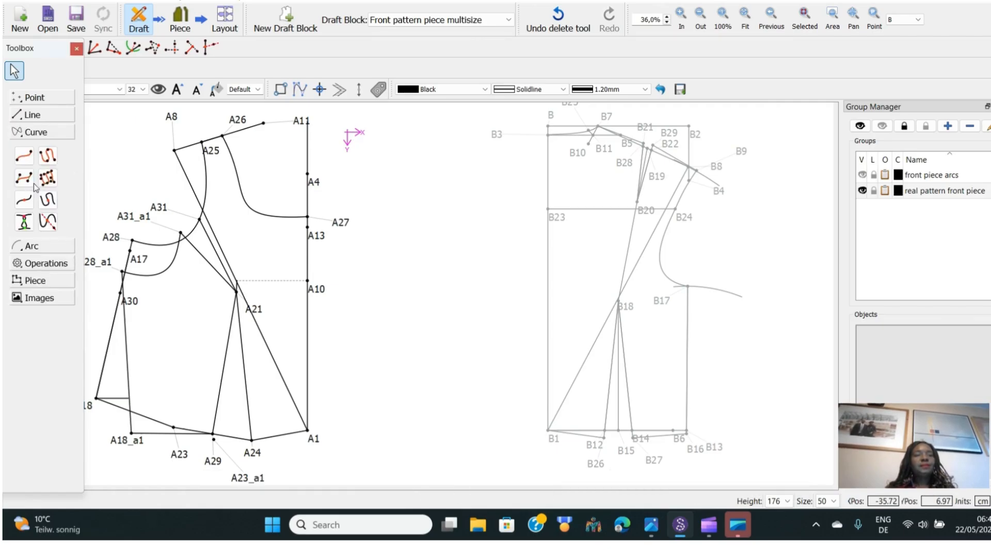
click(22, 156)
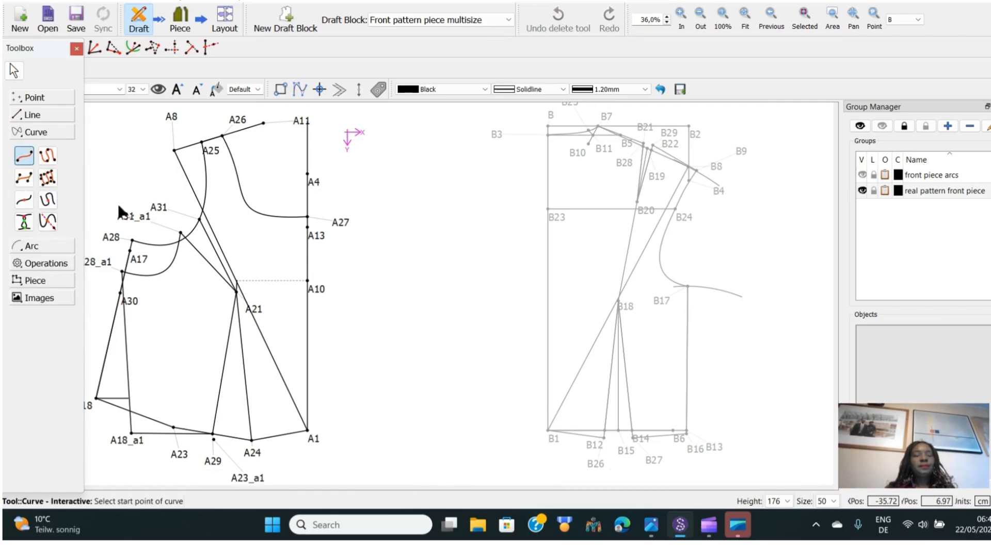
click(167, 207)
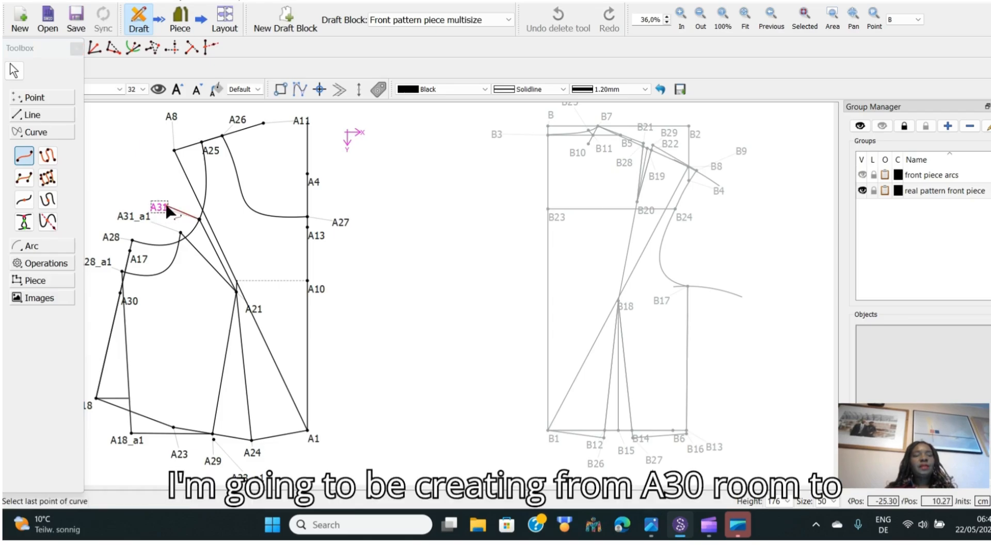
click(202, 142)
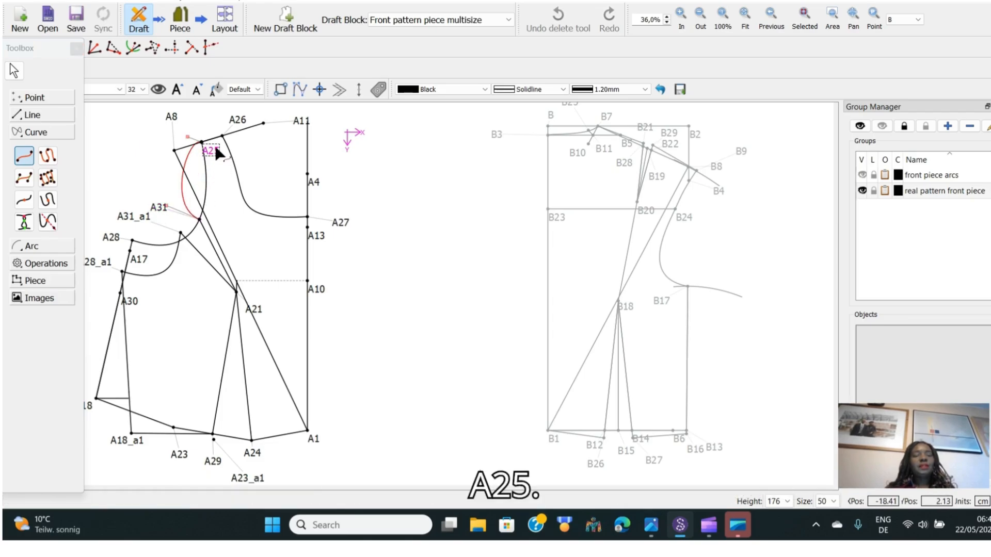
Move the A31 label aside and reshape the A31 to A25 armhole curve by adjusting its control handles
click(182, 179)
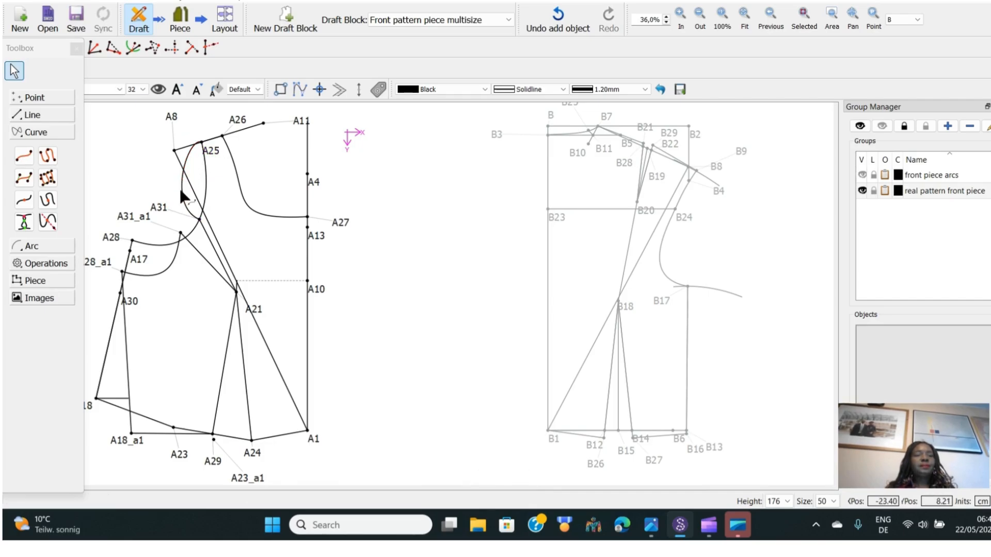
click(182, 183)
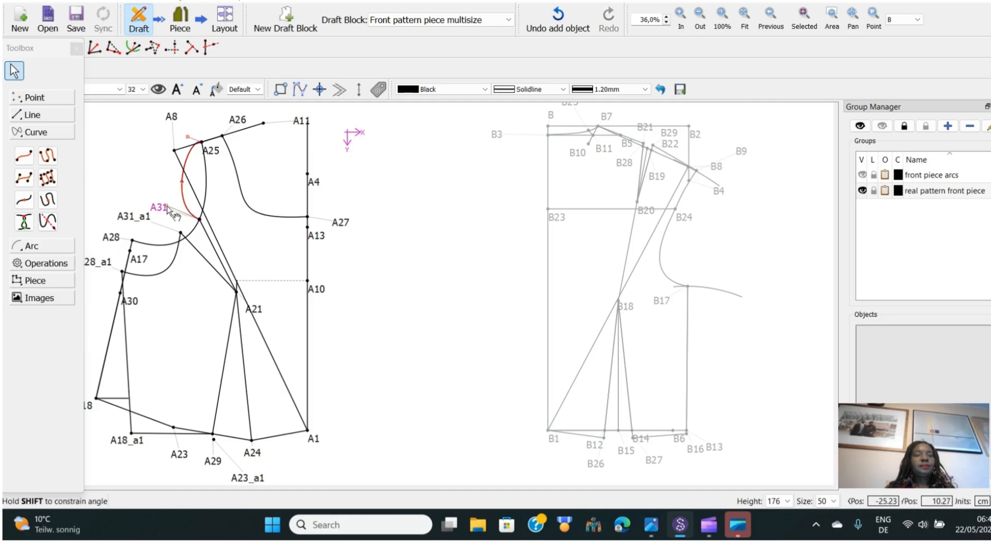
drag(166, 206, 150, 188)
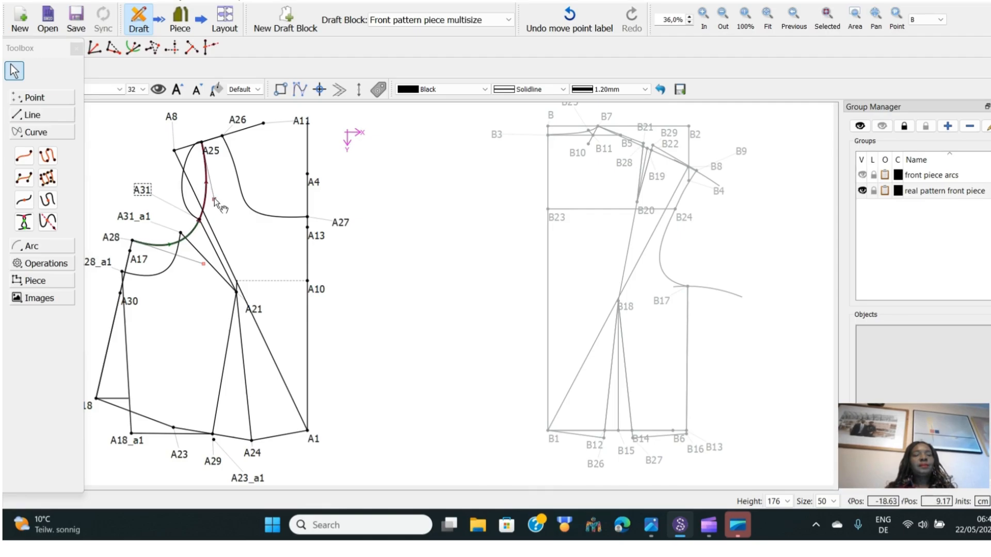
mouse_move(215, 198)
mouse_down()
mouse_move(225, 183)
mouse_move(215, 190)
mouse_up()
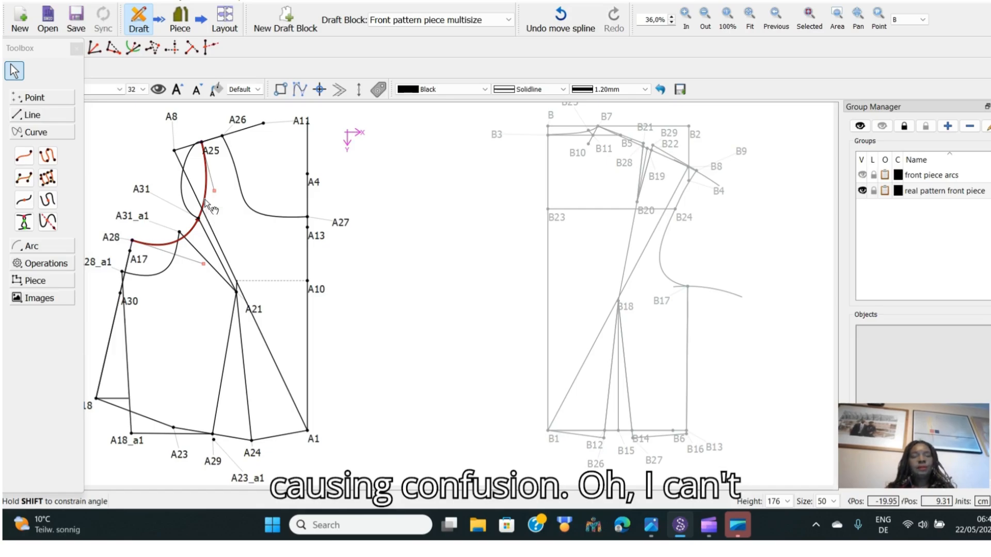
right_click(207, 205)
click(201, 211)
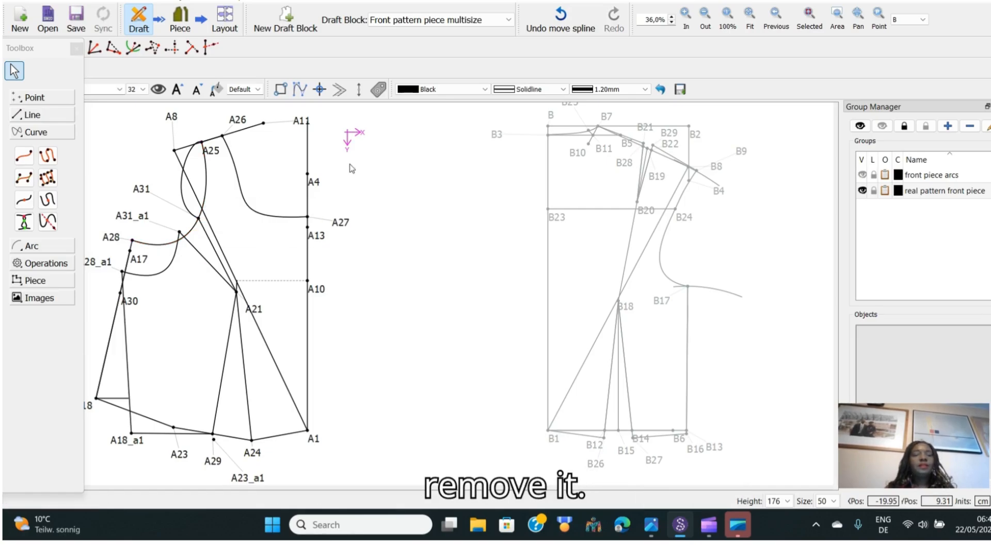
click(183, 181)
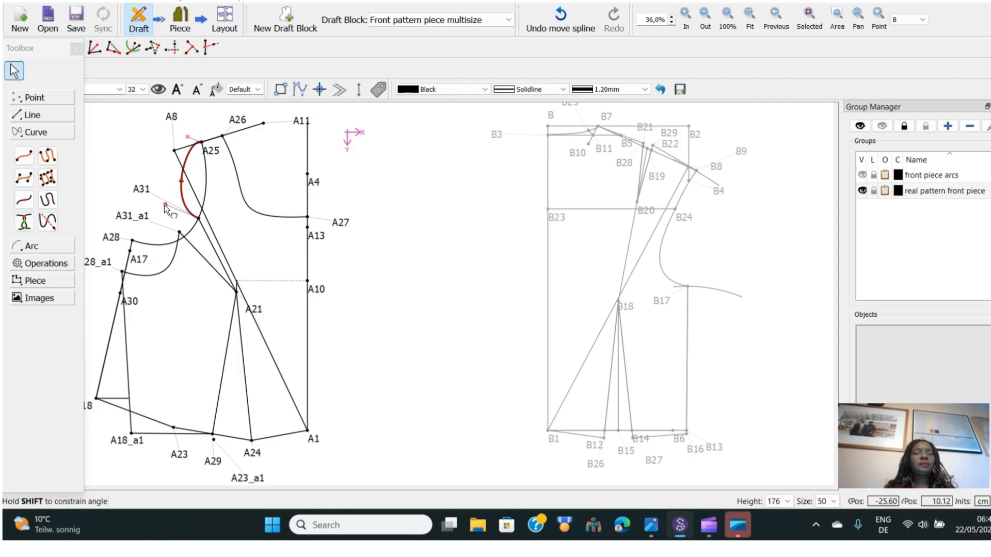
drag(164, 205, 208, 156)
drag(220, 197, 222, 193)
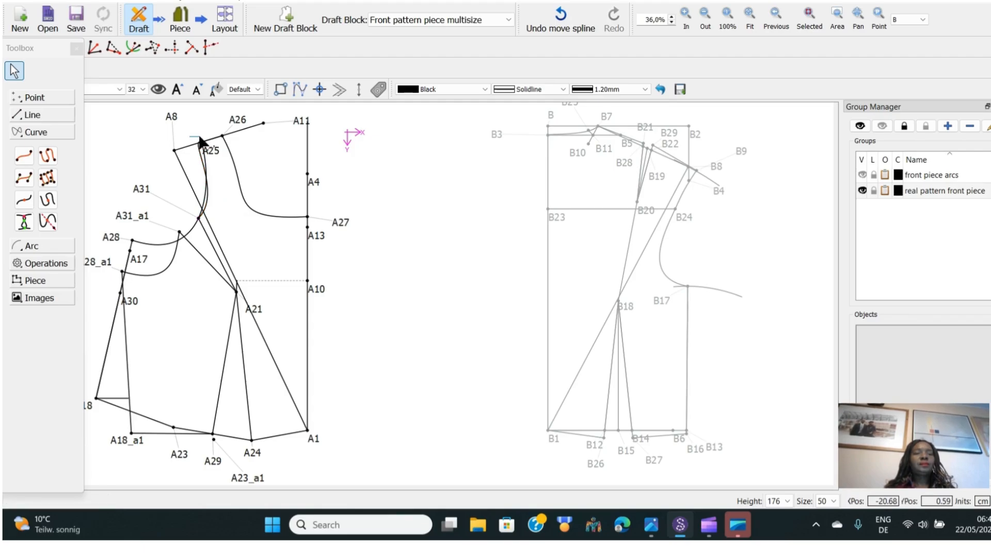
click(206, 164)
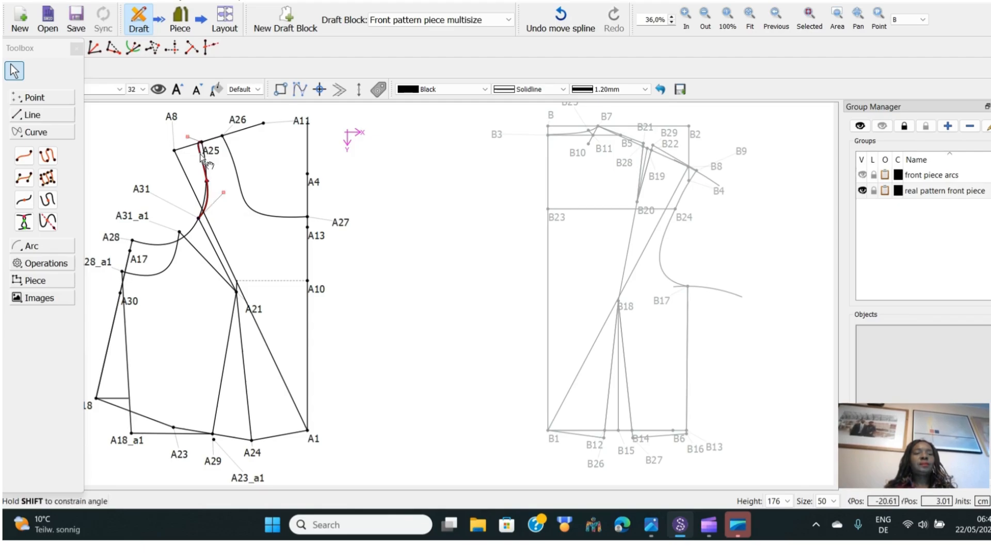
drag(188, 136, 208, 181)
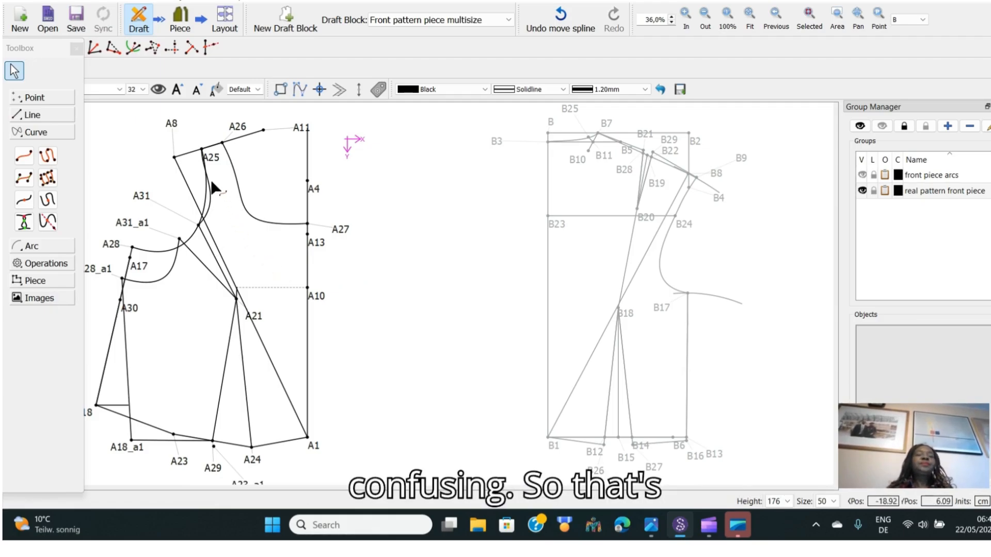
Move the A25 label aside and refine the curvature of the A31 to A25 armhole curve
drag(213, 158, 227, 165)
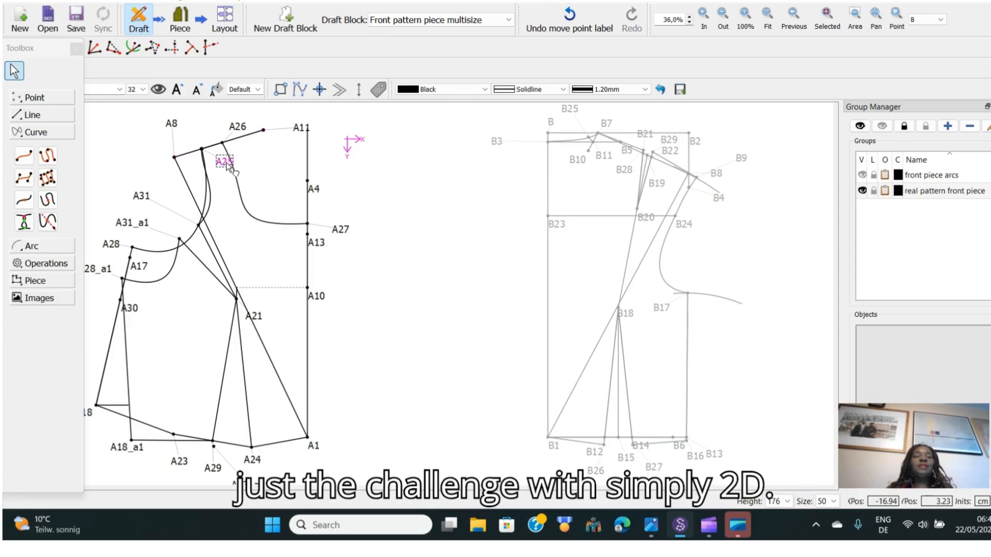
click(212, 198)
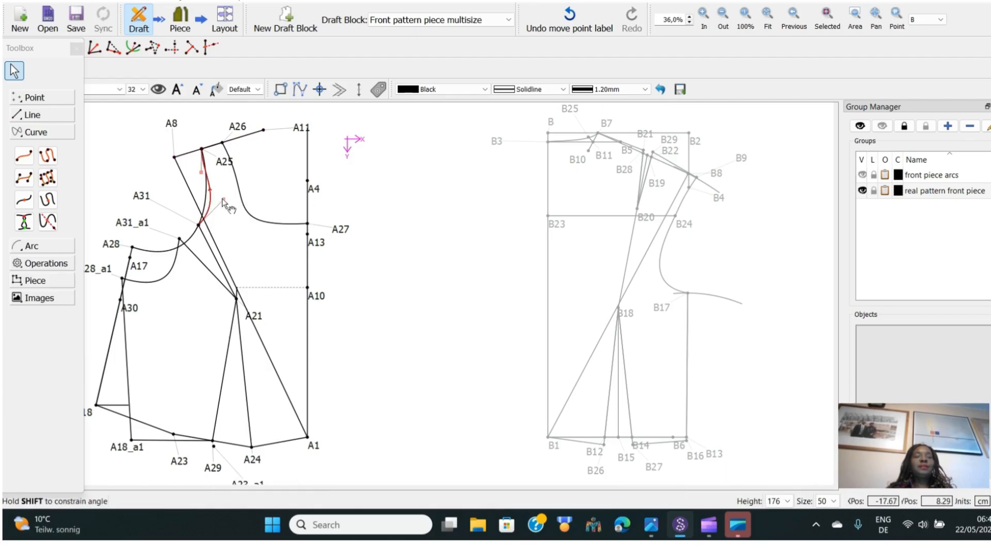
click(225, 197)
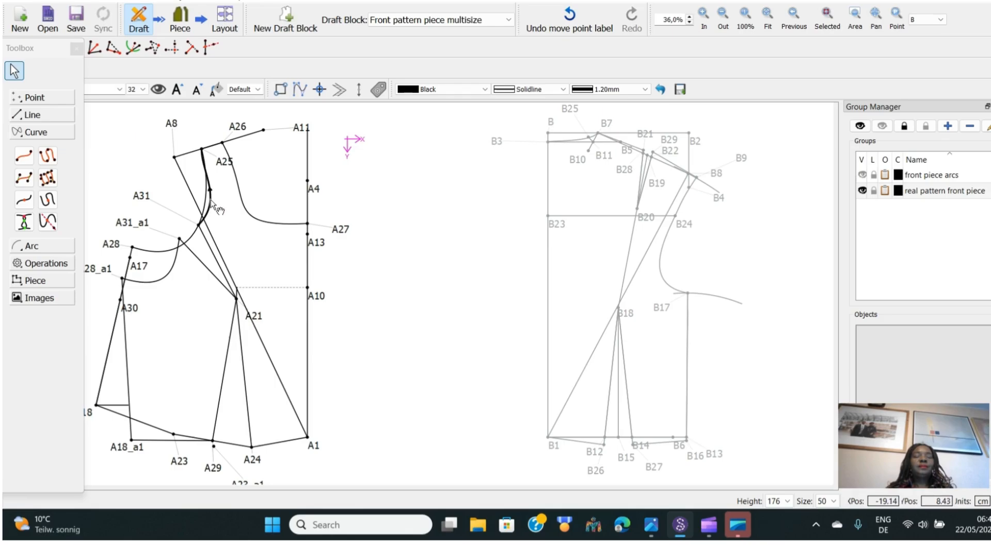
drag(211, 200, 226, 201)
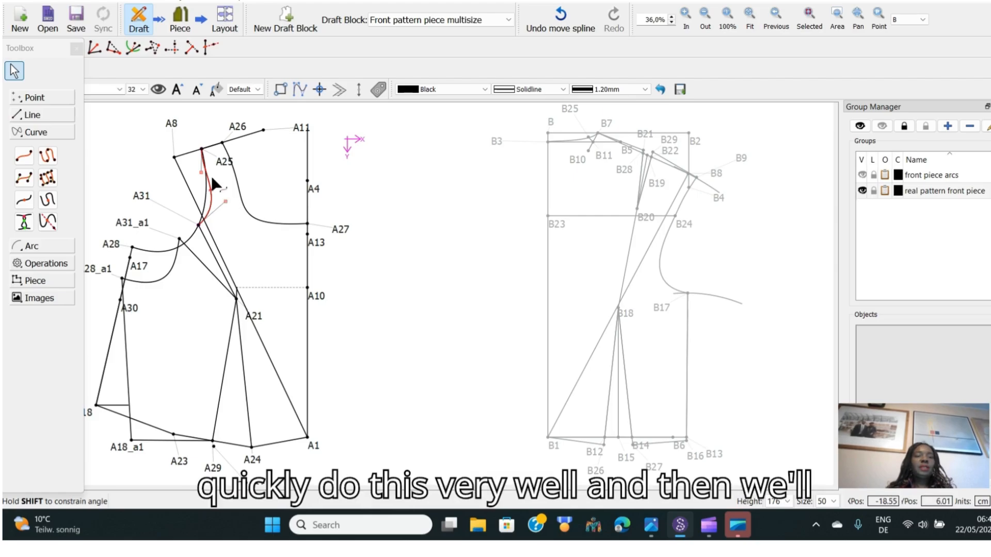
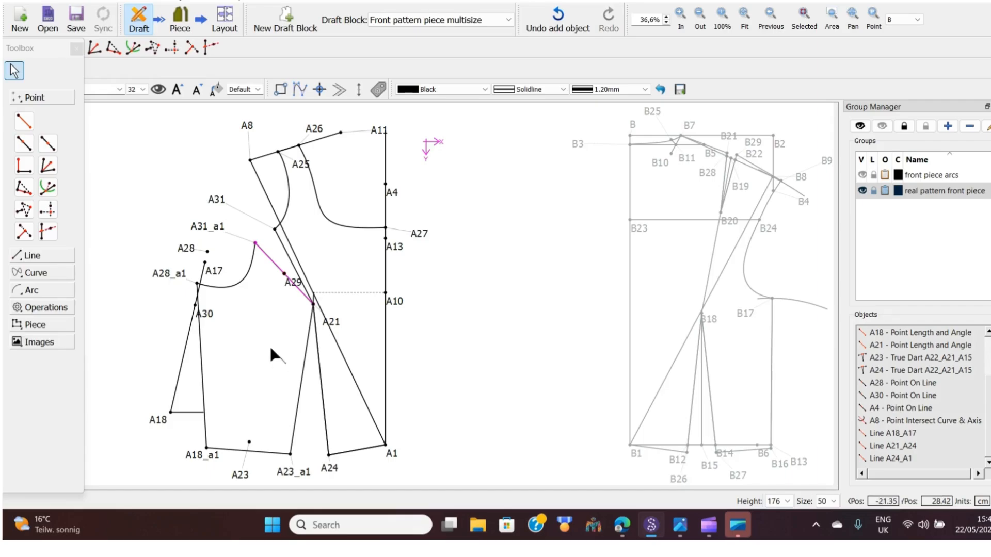
Place a point at the midpoint of the line from A21 to A23_a1
click(48, 143)
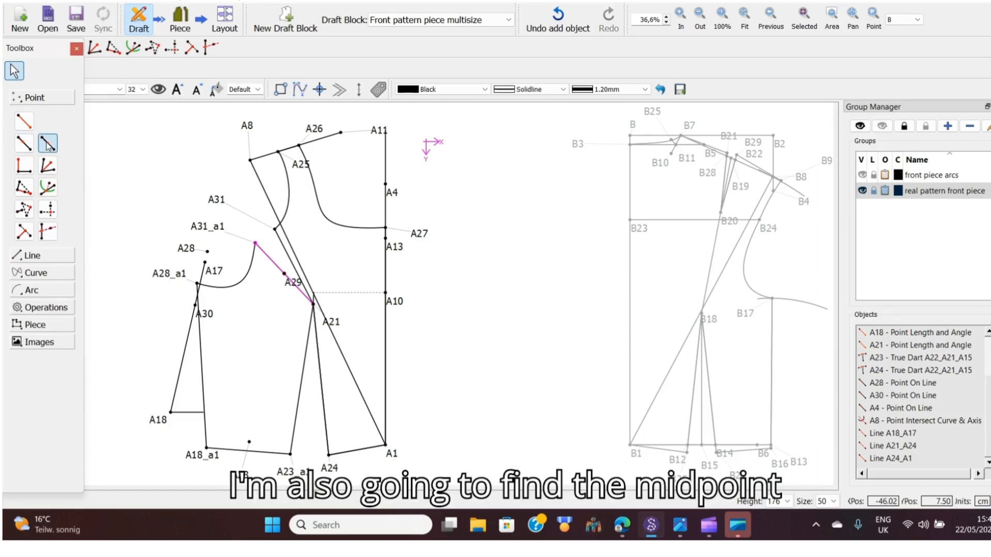
click(337, 322)
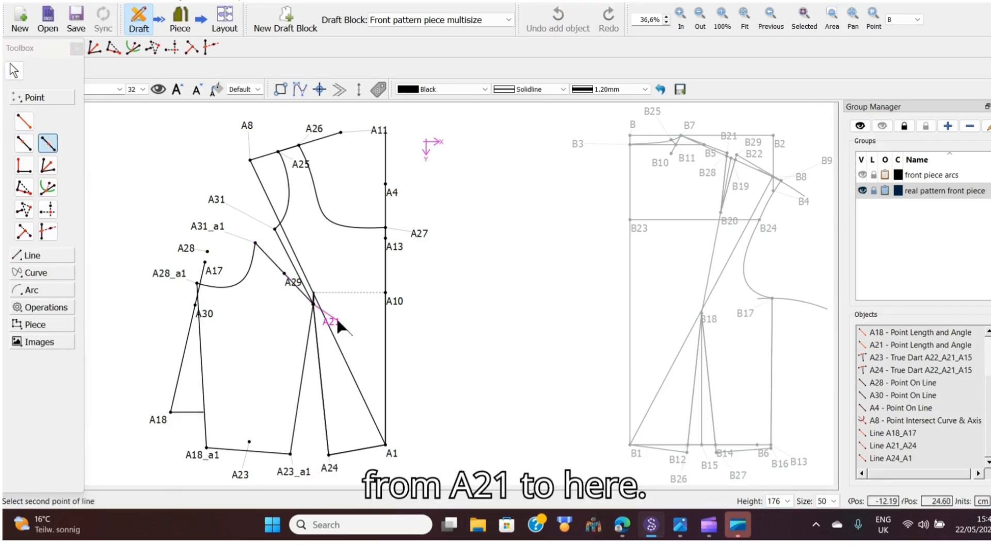
click(285, 474)
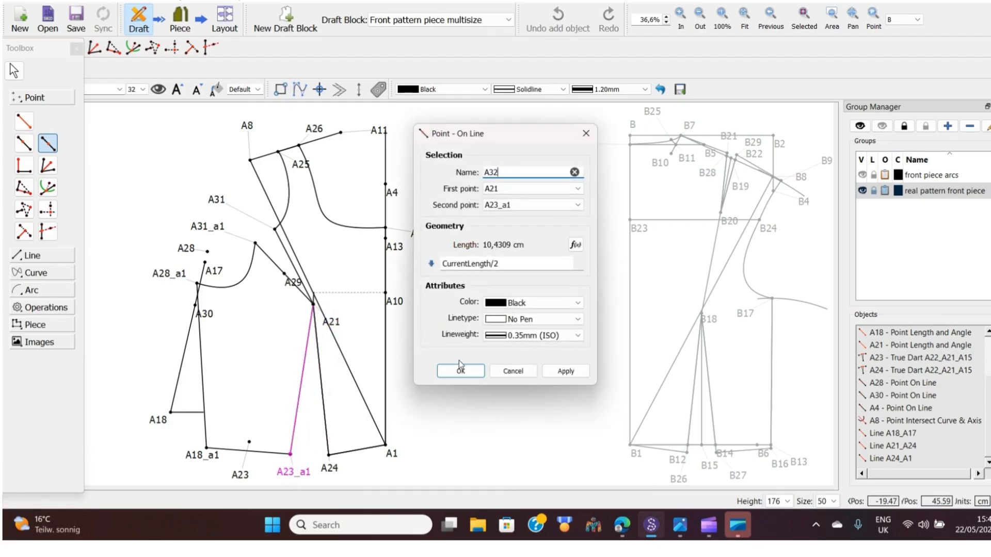
click(465, 371)
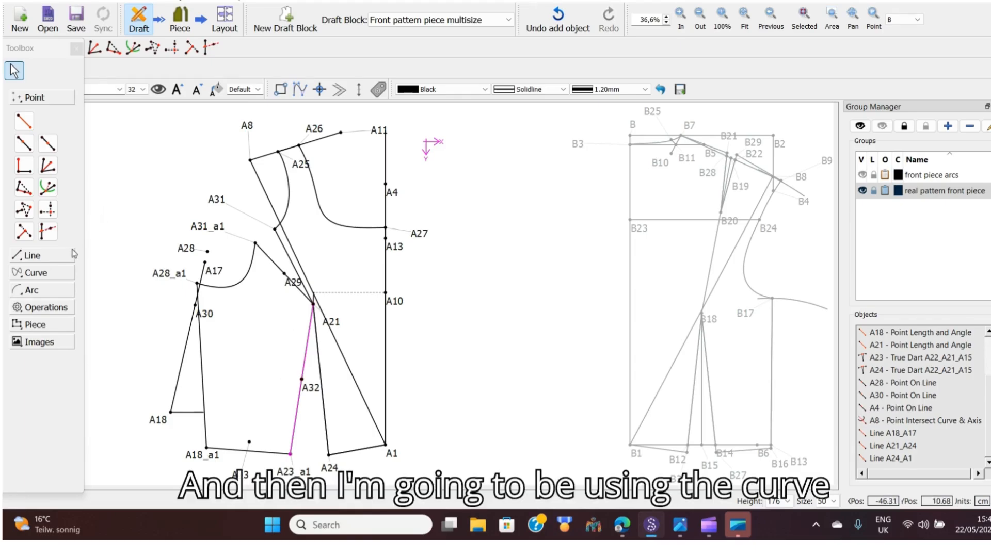
click(42, 273)
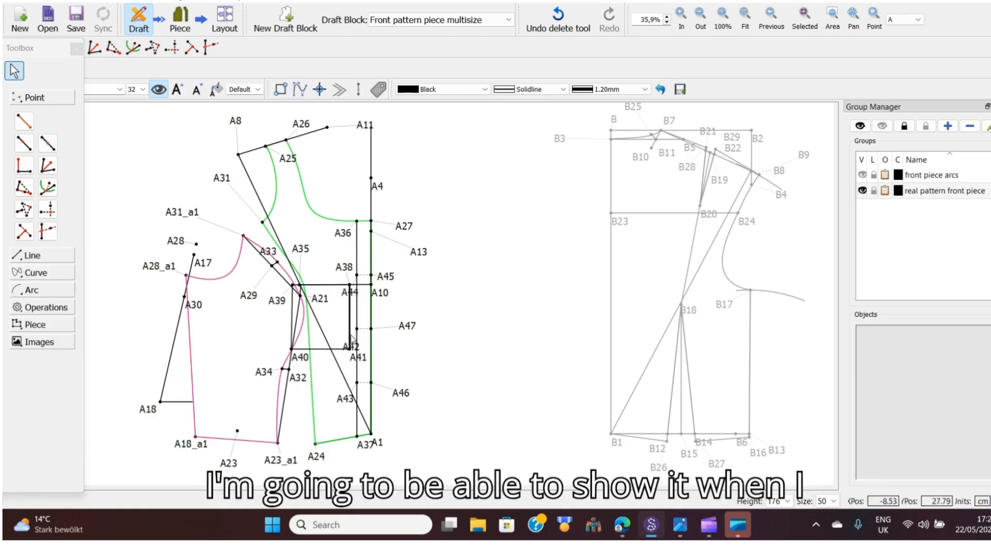
Create a new pattern piece by tracing the side front outline clockwise through A23_a1, A18_a1, A28_a1, A33, A21 and A34
mouse_move(406, 328)
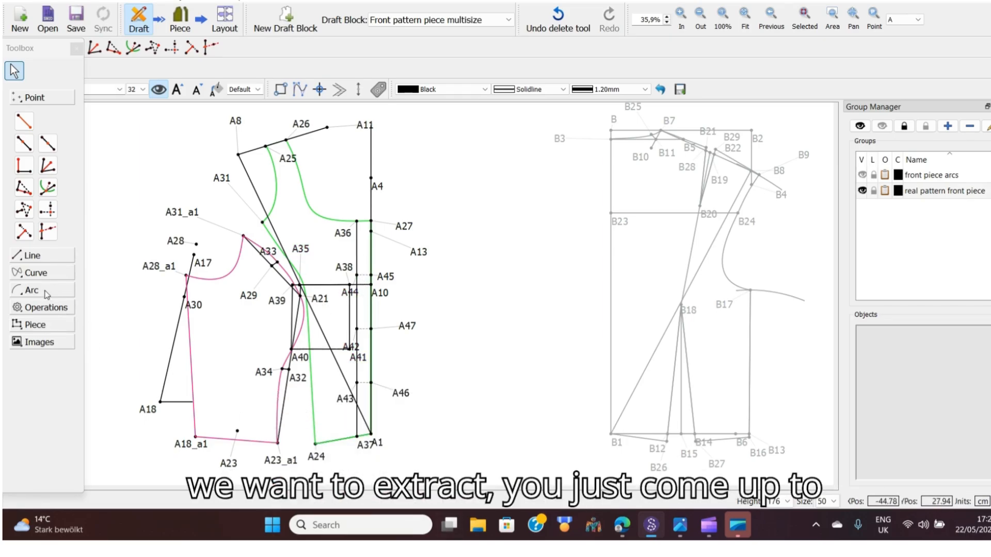
click(41, 328)
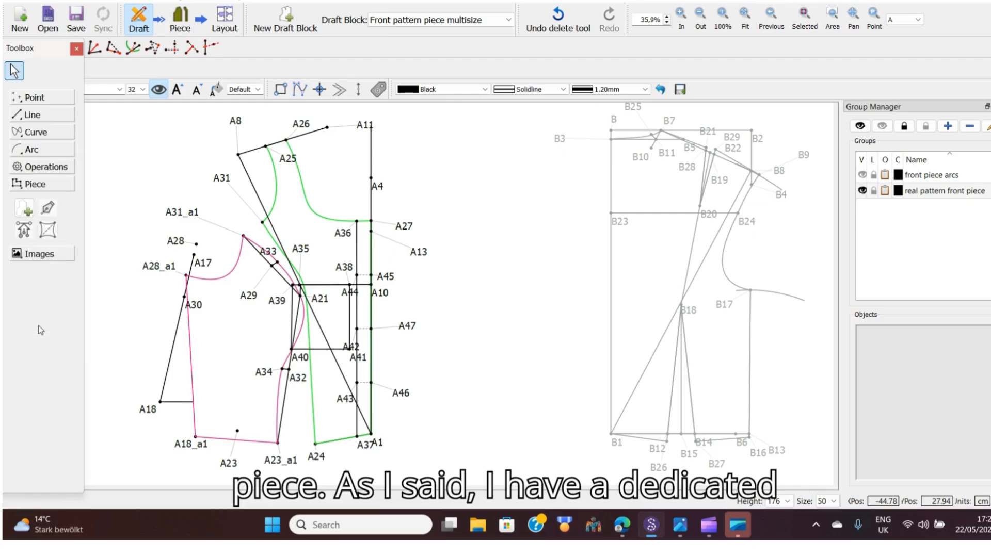
click(23, 208)
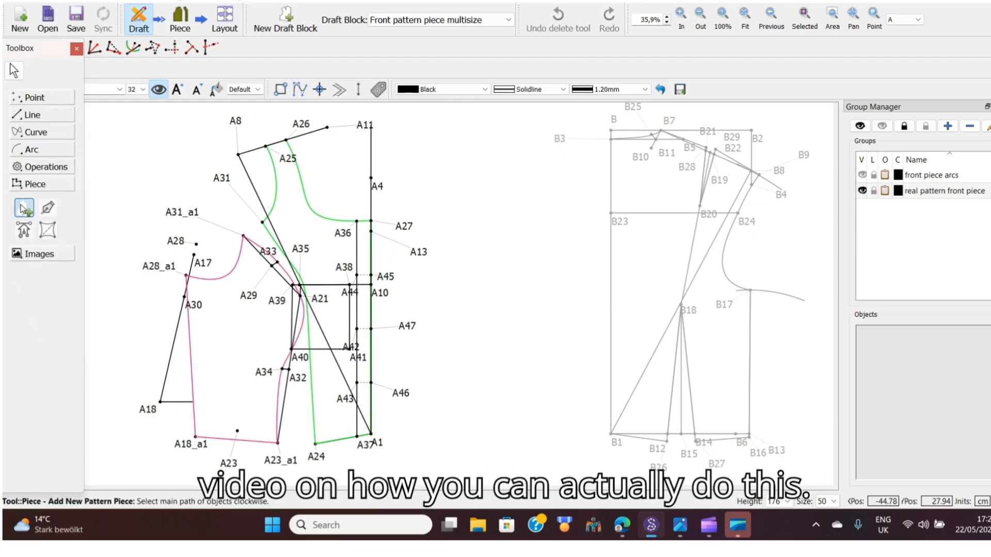
click(276, 461)
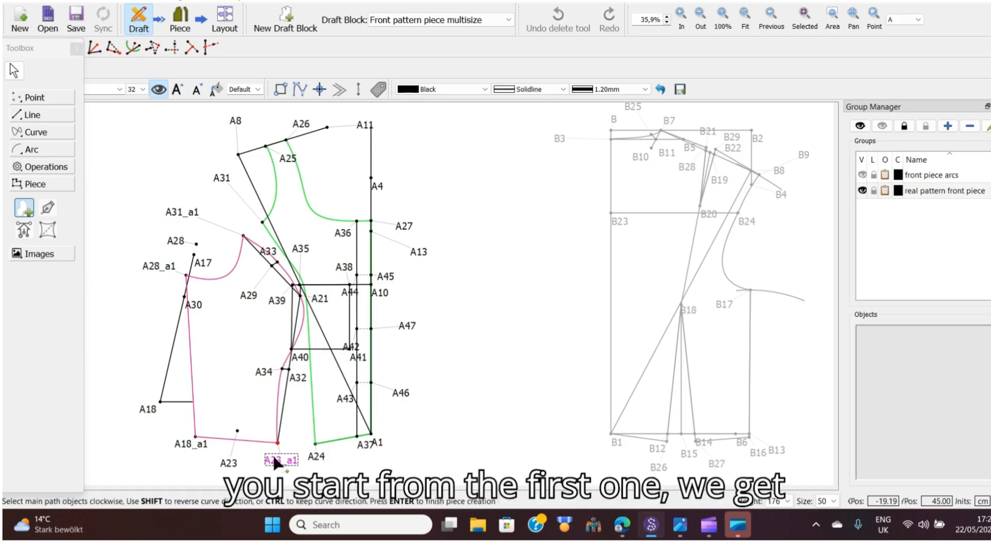
click(197, 447)
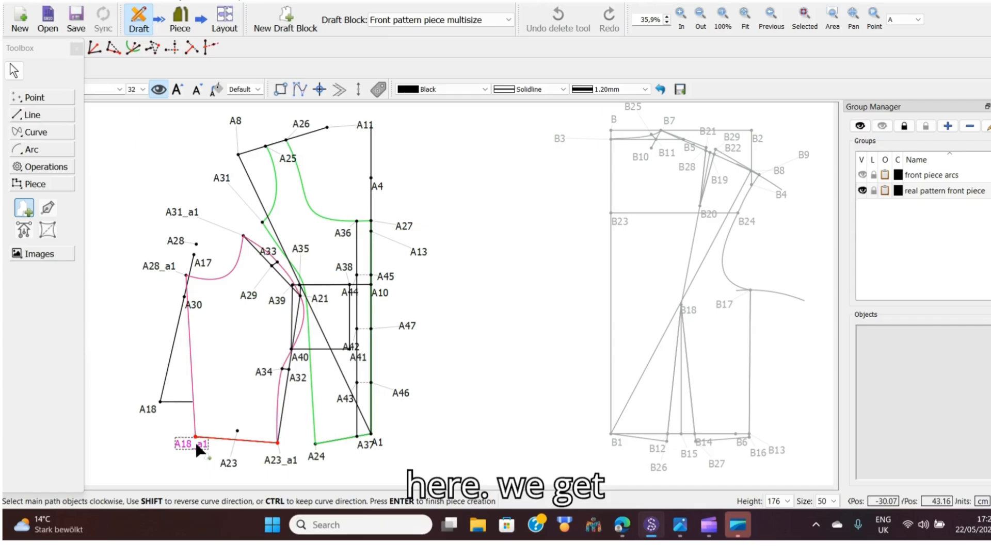
click(162, 269)
click(220, 279)
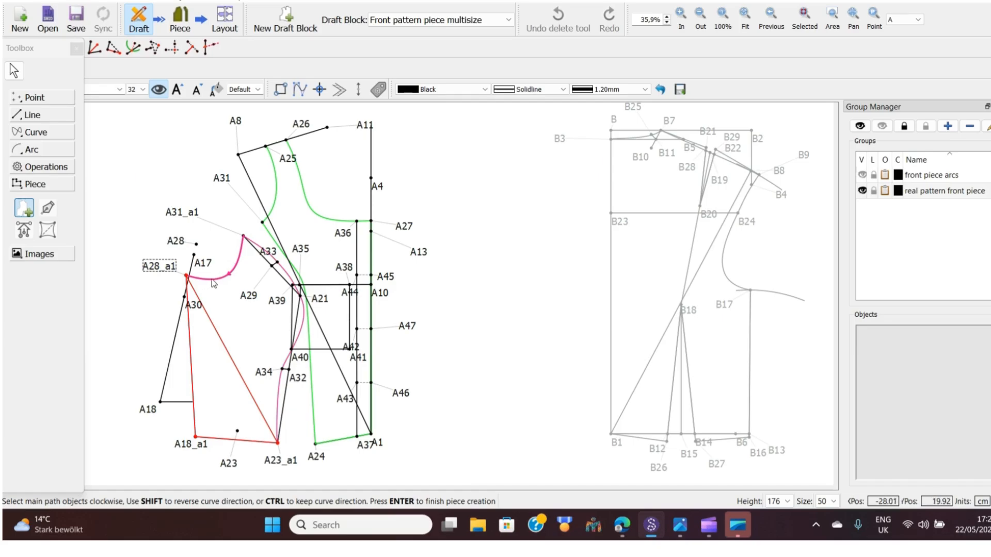
click(219, 278)
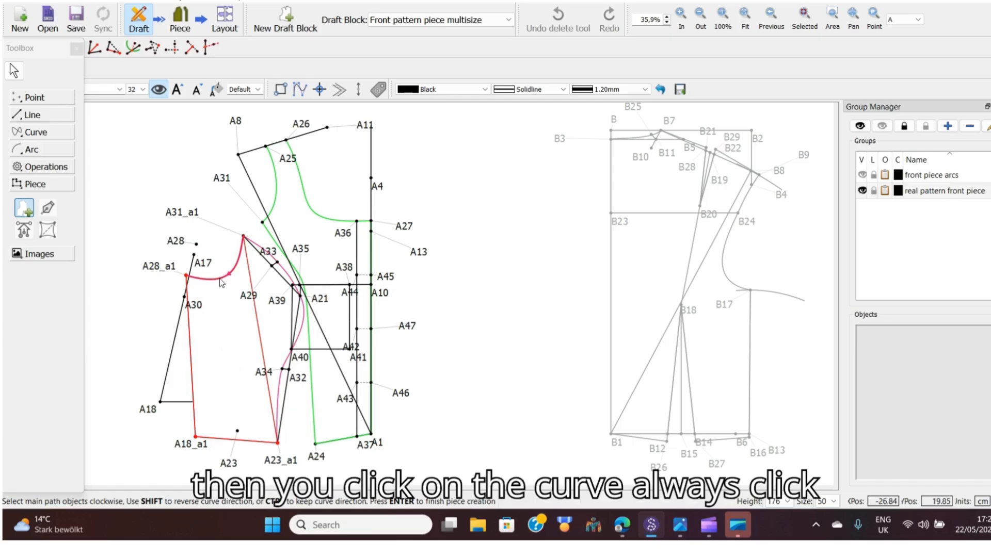
click(260, 249)
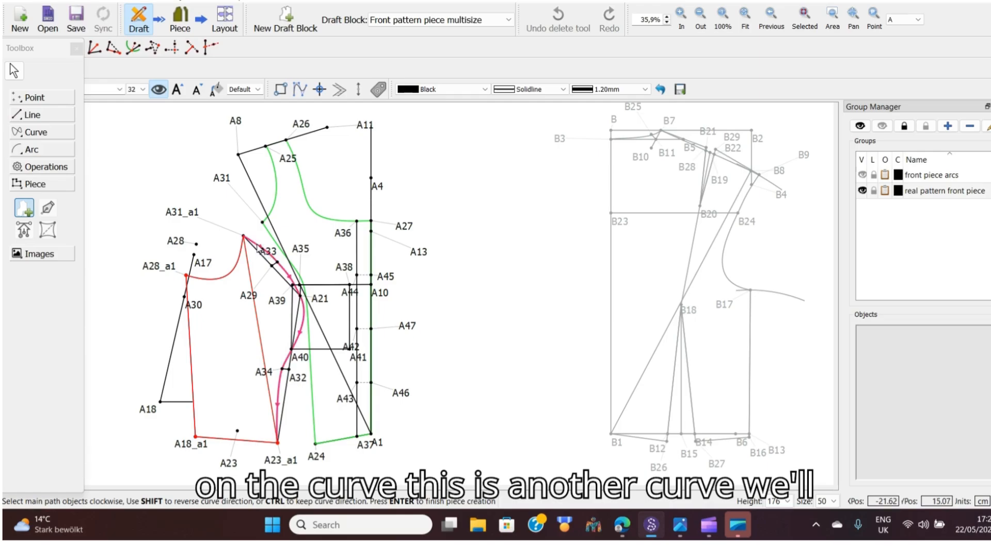
click(273, 258)
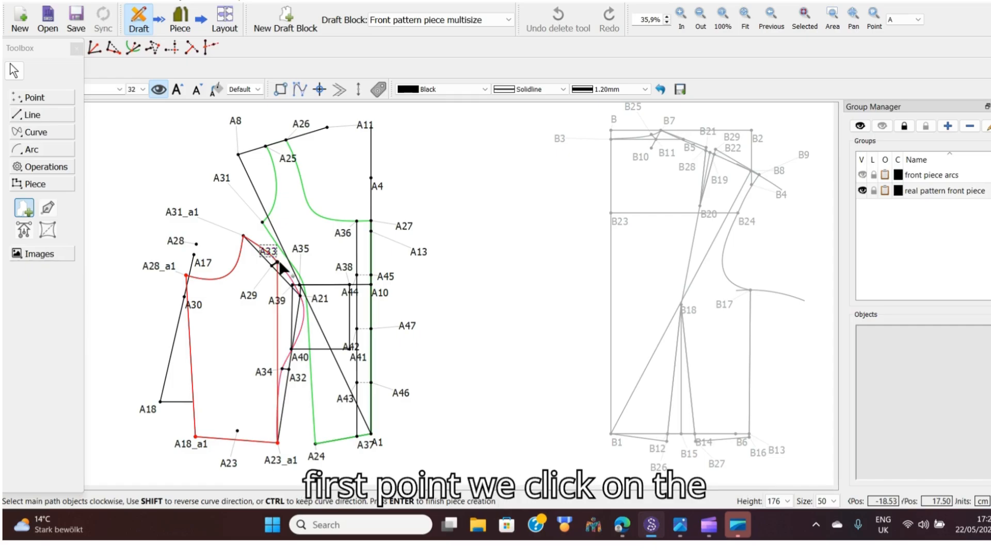
click(292, 281)
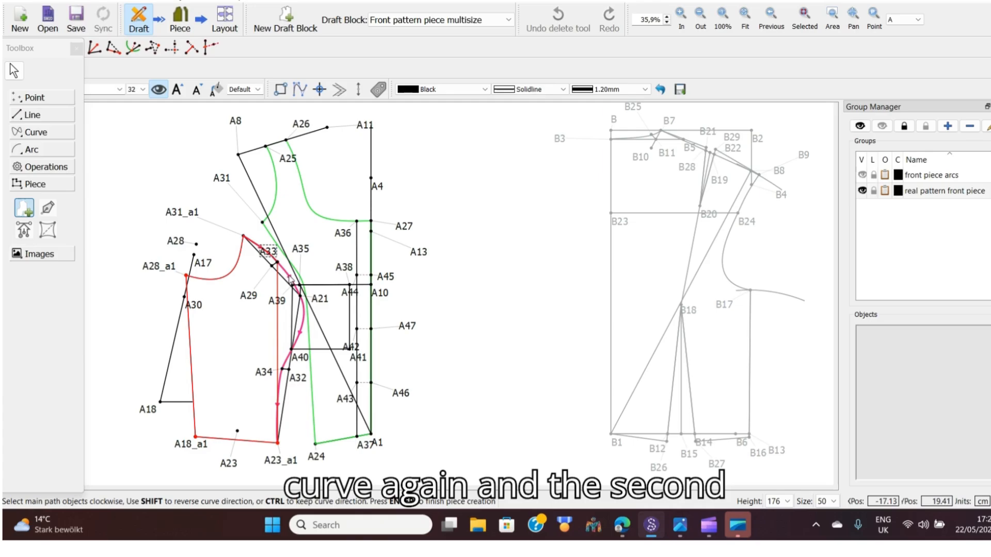
click(289, 278)
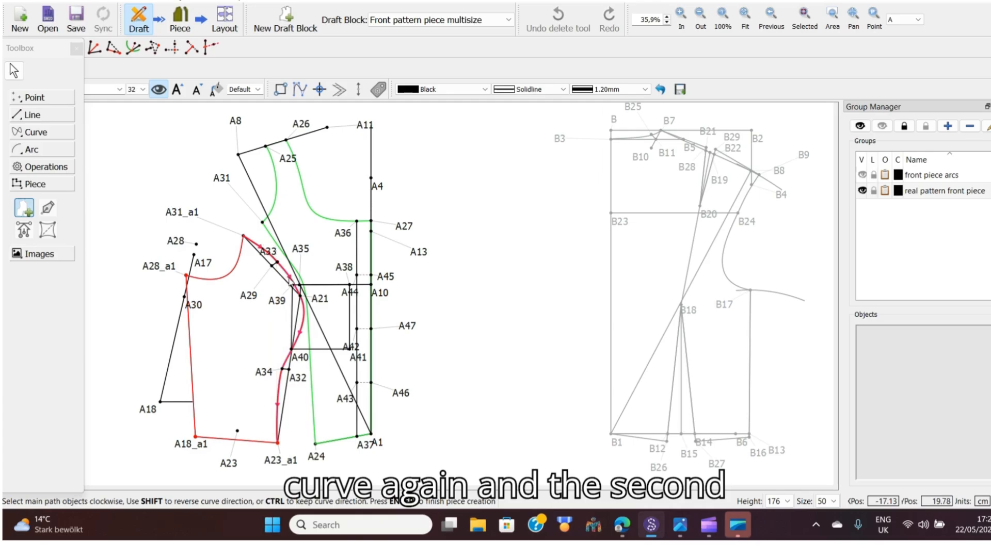
click(318, 303)
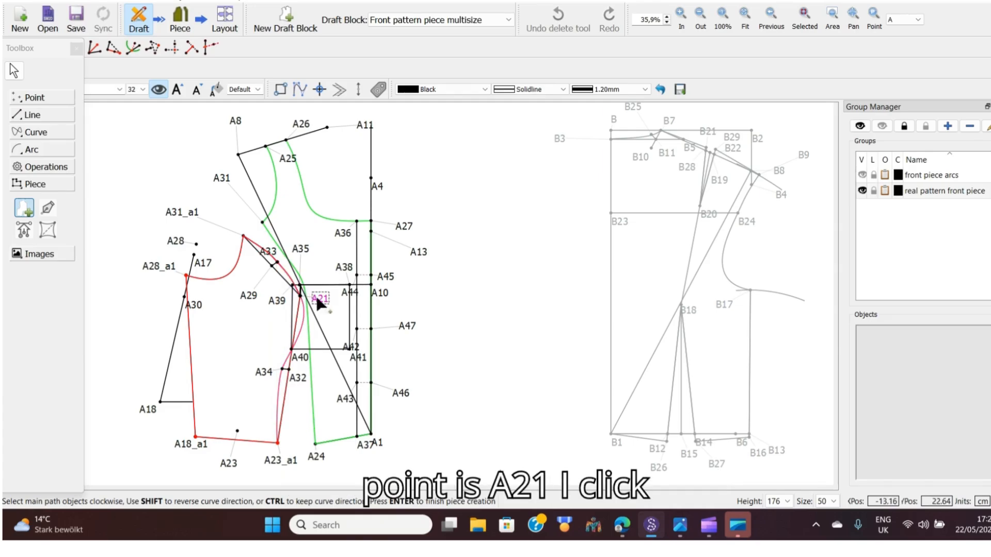
click(301, 332)
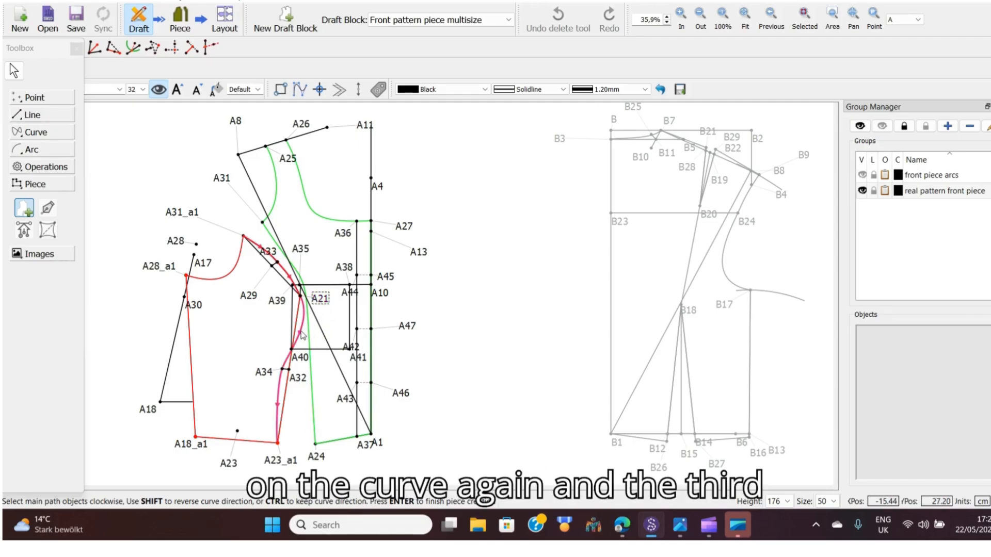
click(264, 372)
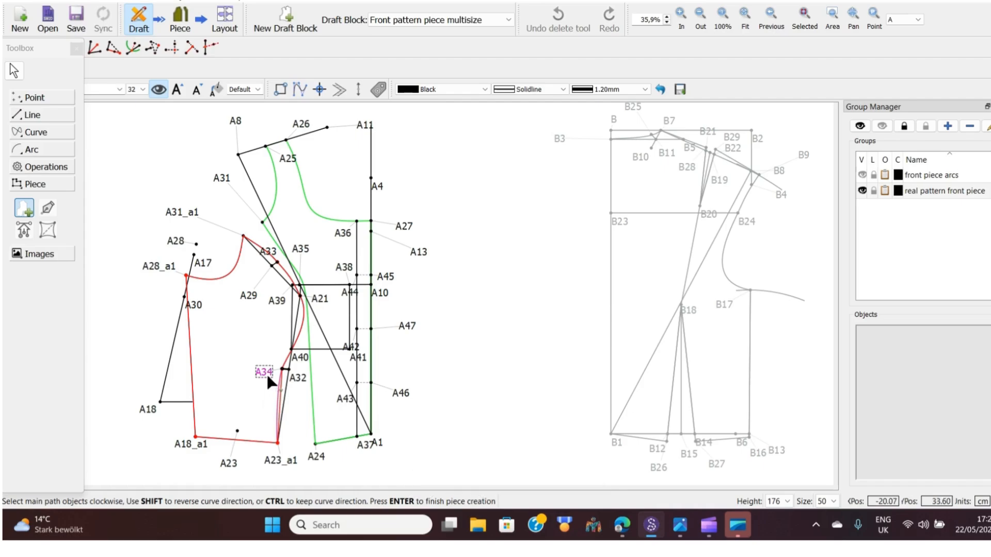
key(Return)
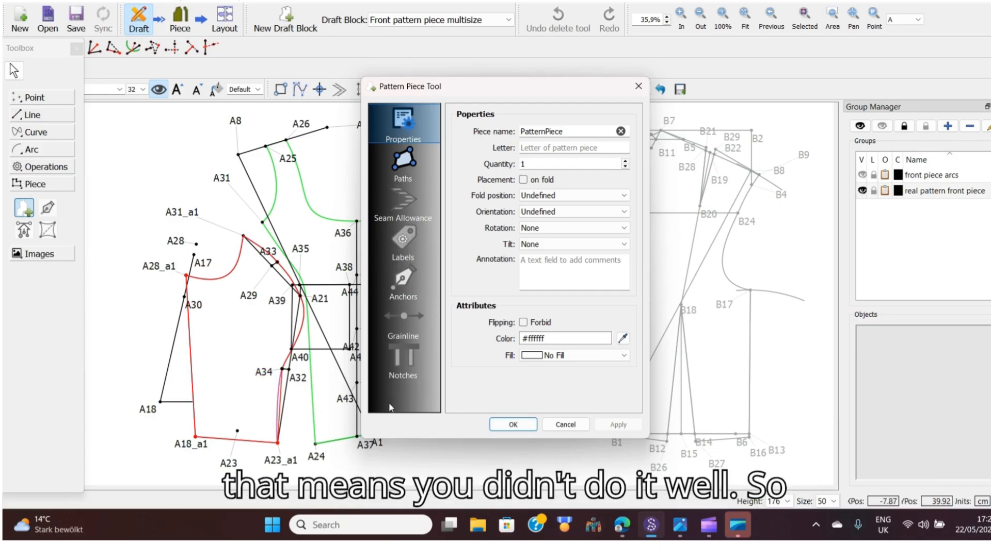
click(513, 424)
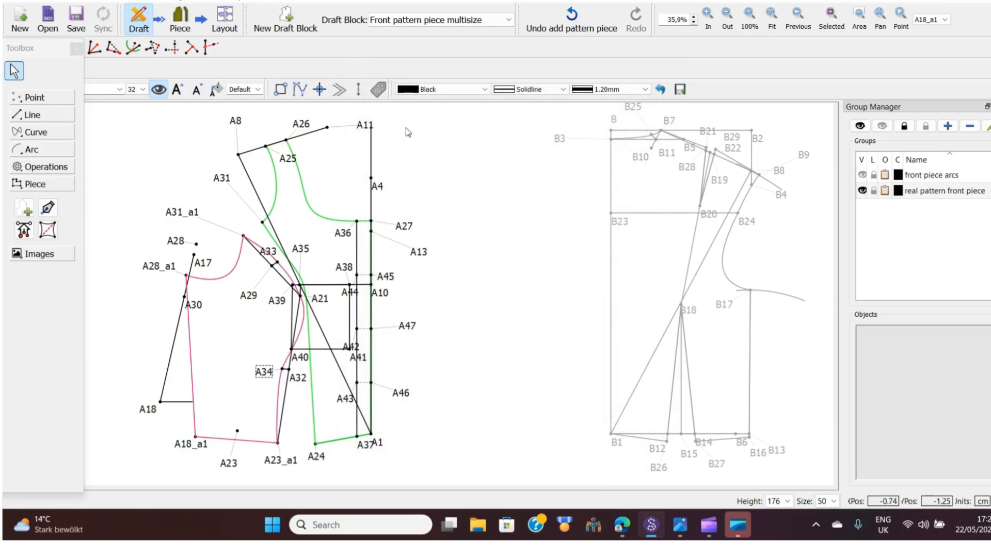
Inspect the pattern pieces in piece mode, then return to the draft
click(181, 23)
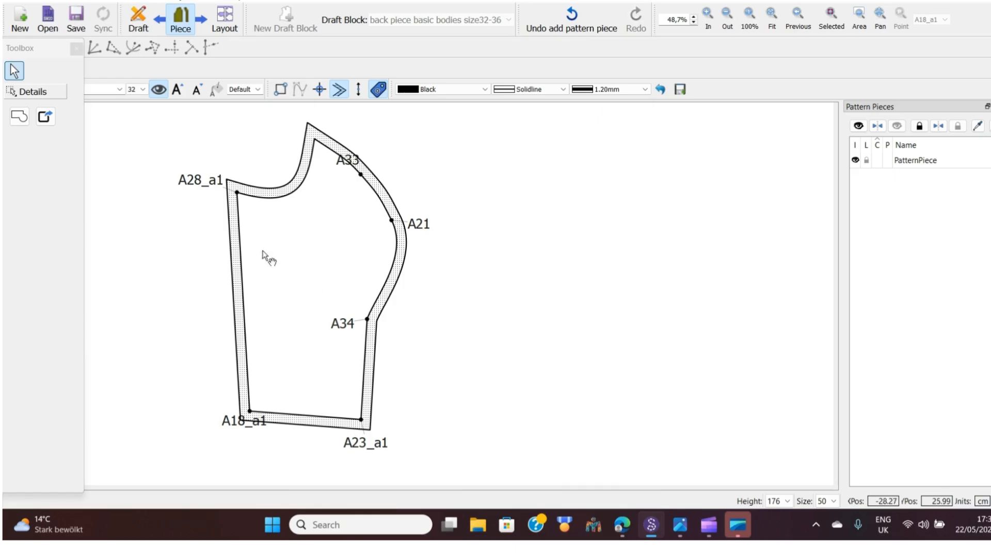
click(135, 21)
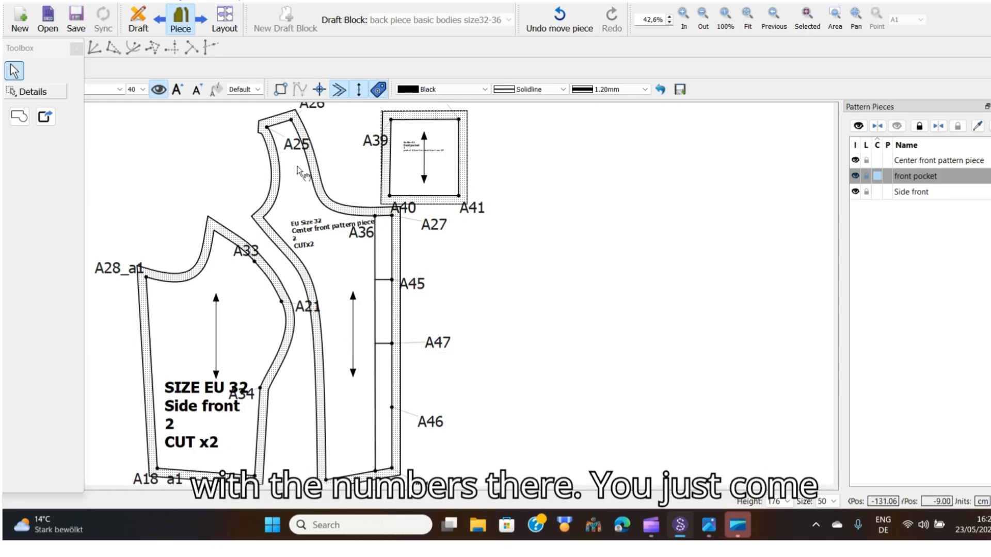
click(159, 90)
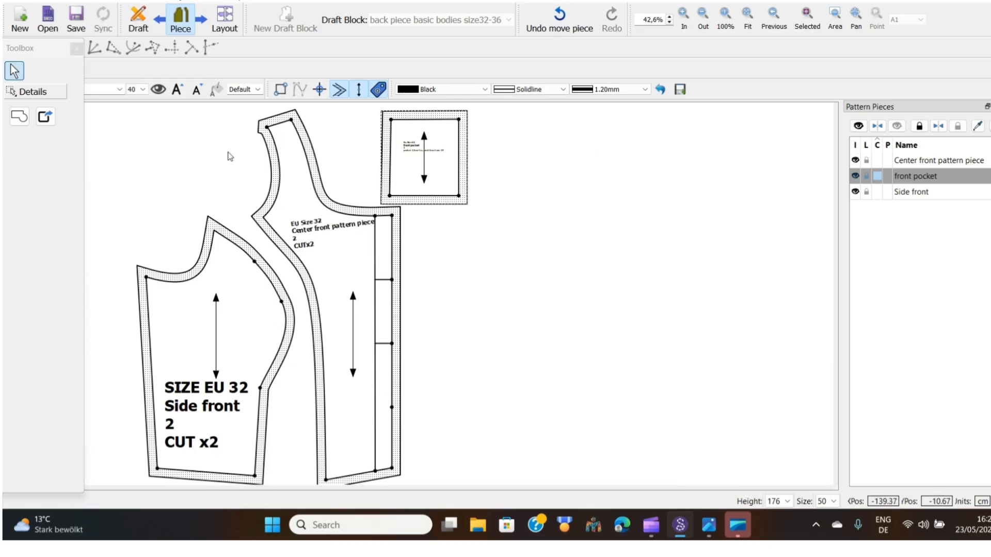
click(143, 23)
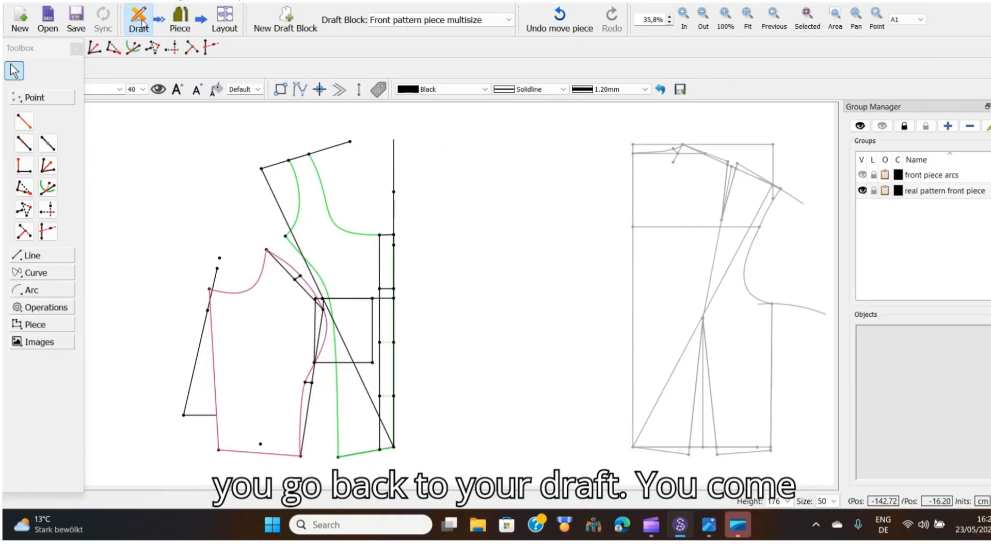
Show the point labels and select the segment from A46 to A43 with the Internal Path tool
click(36, 324)
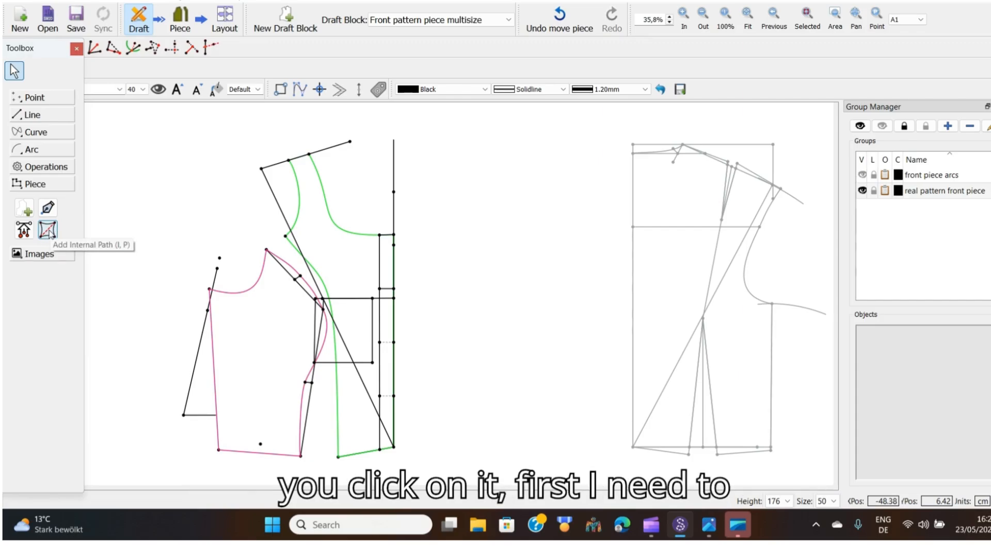
click(159, 91)
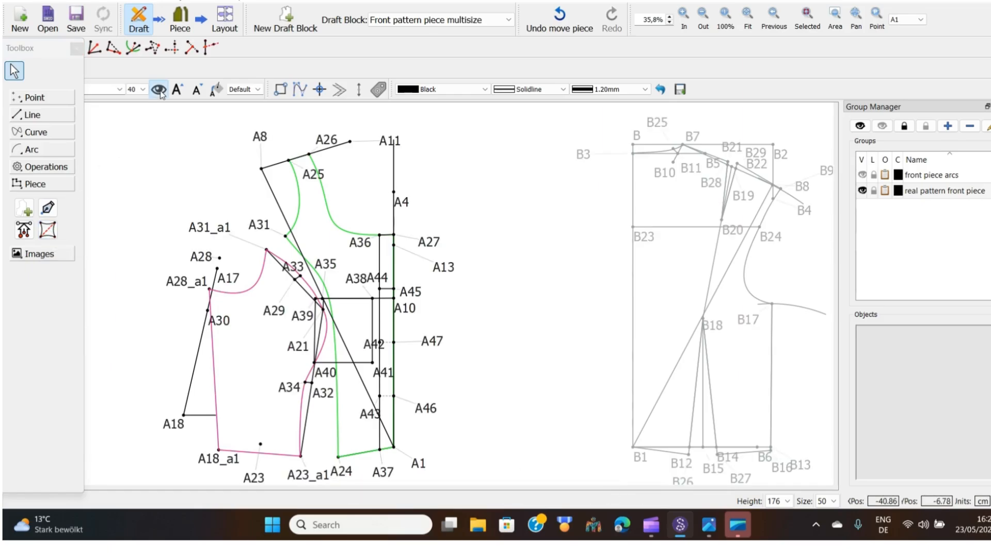
click(48, 230)
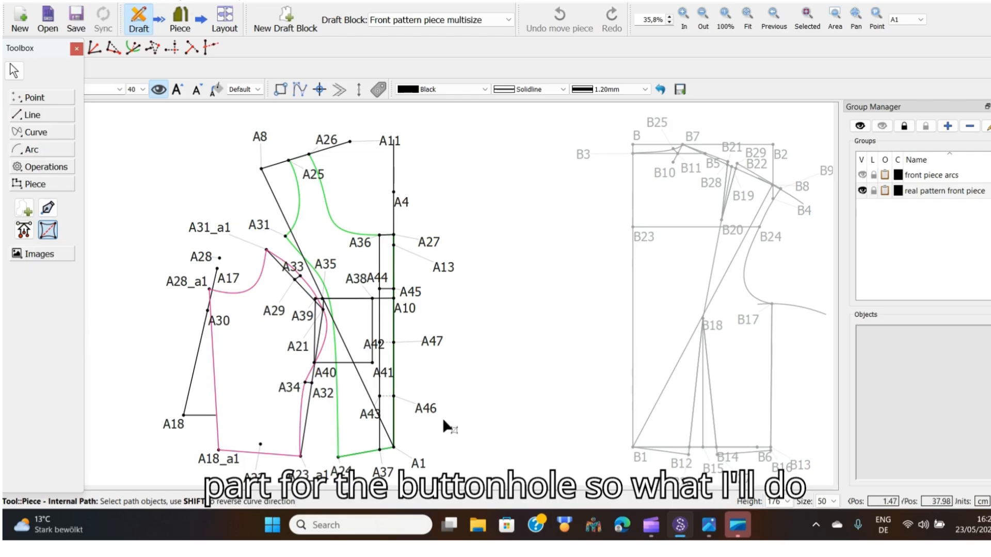
click(429, 407)
click(361, 417)
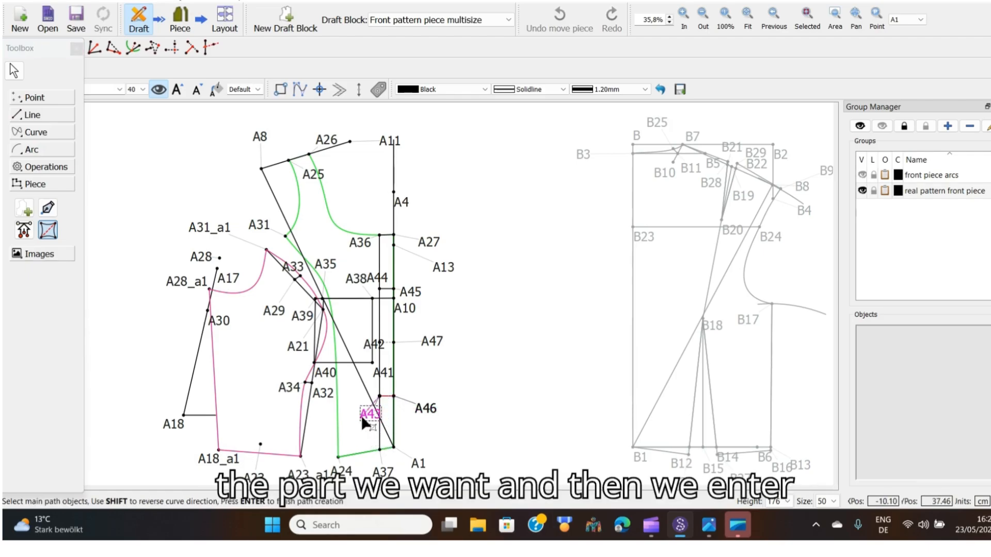
key(Return)
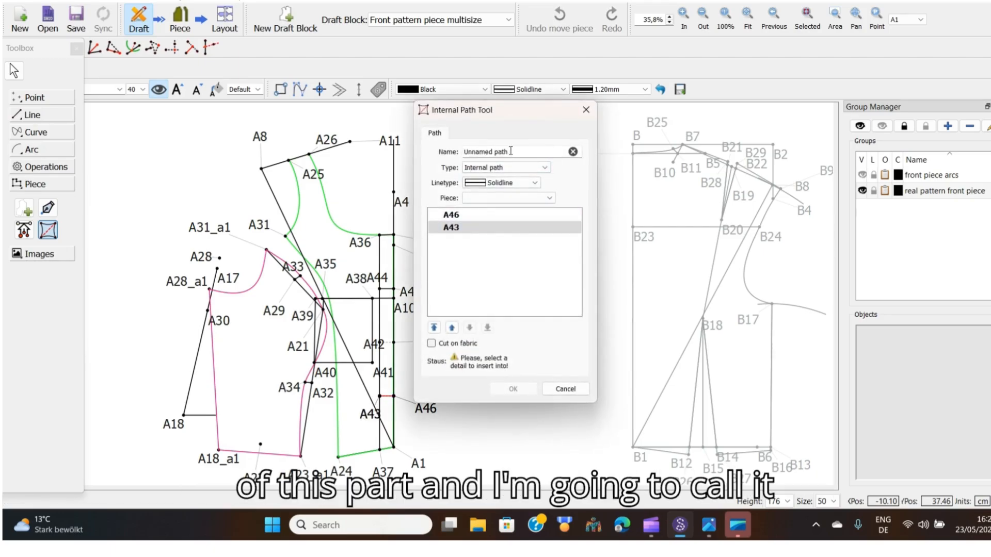
Name the internal path BOtton hole 4, assign it to the Center front pattern piece and confirm
key(BackSpace)
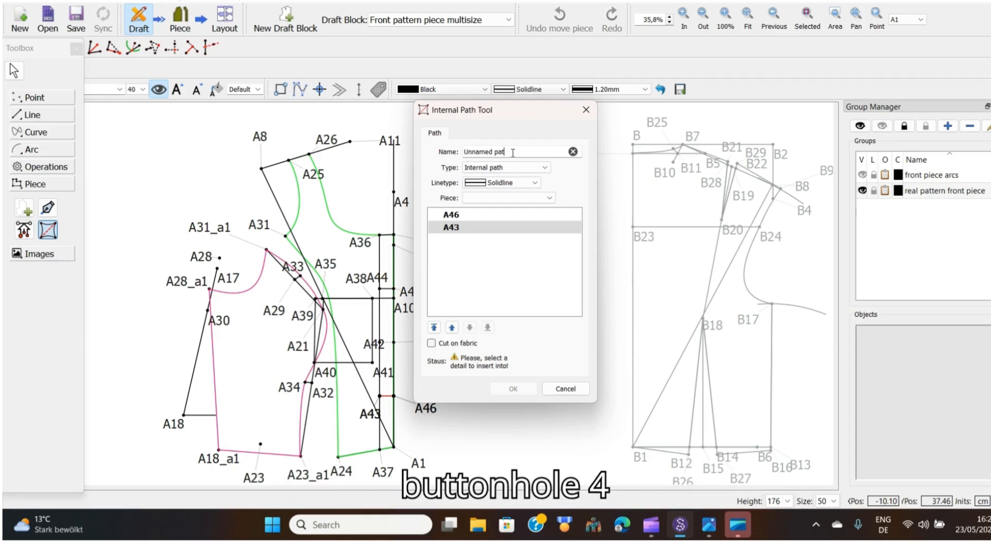
key(BackSpace)
key(BackSpace)
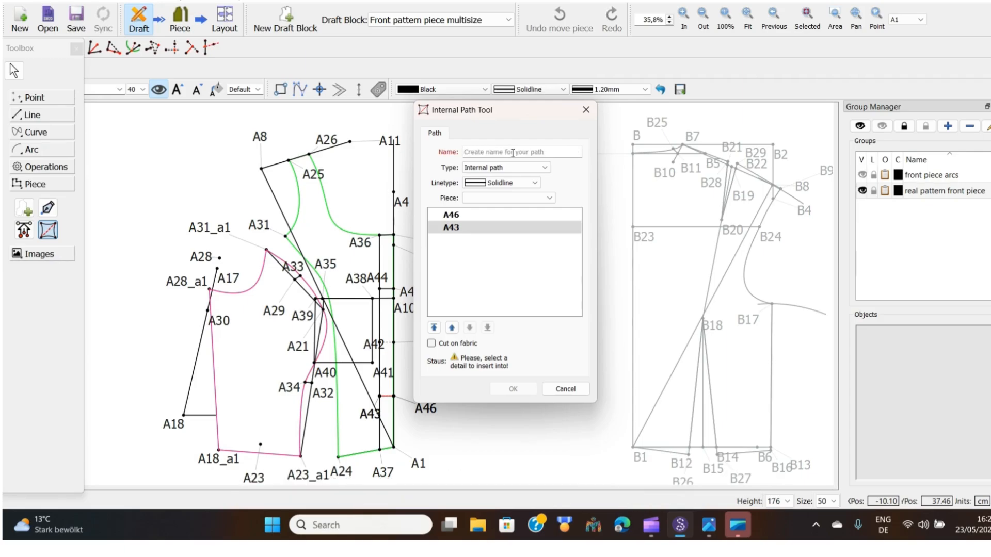
text(BOtton hole 4)
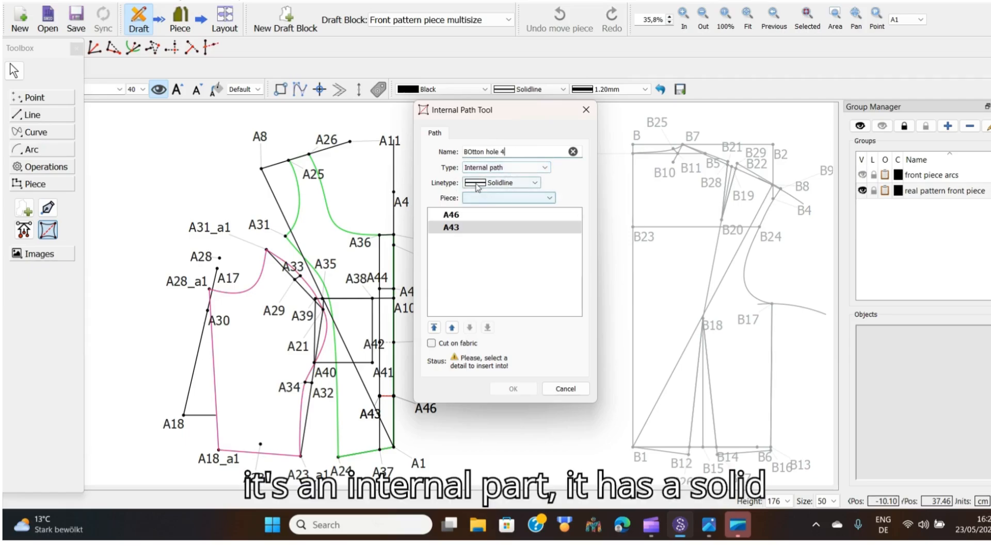
click(537, 183)
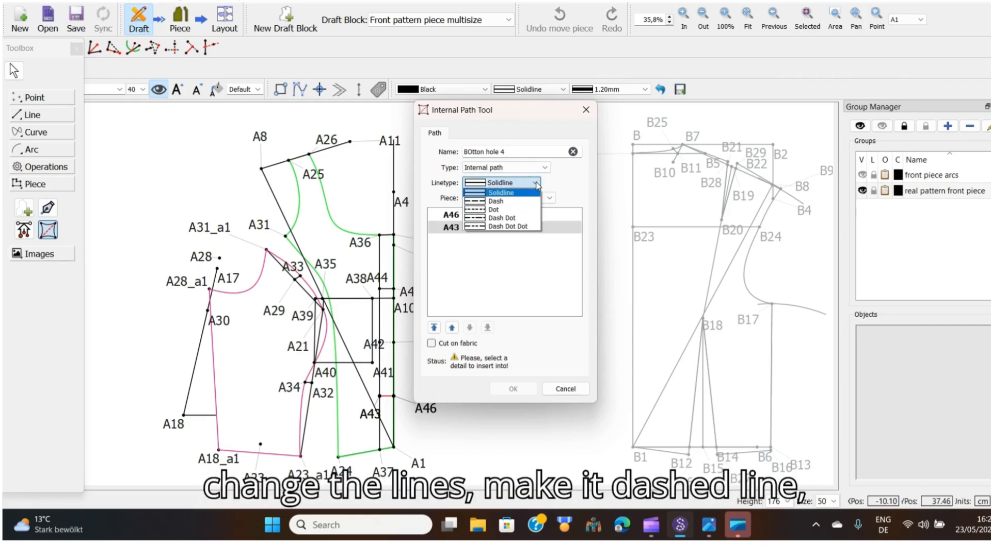
click(536, 184)
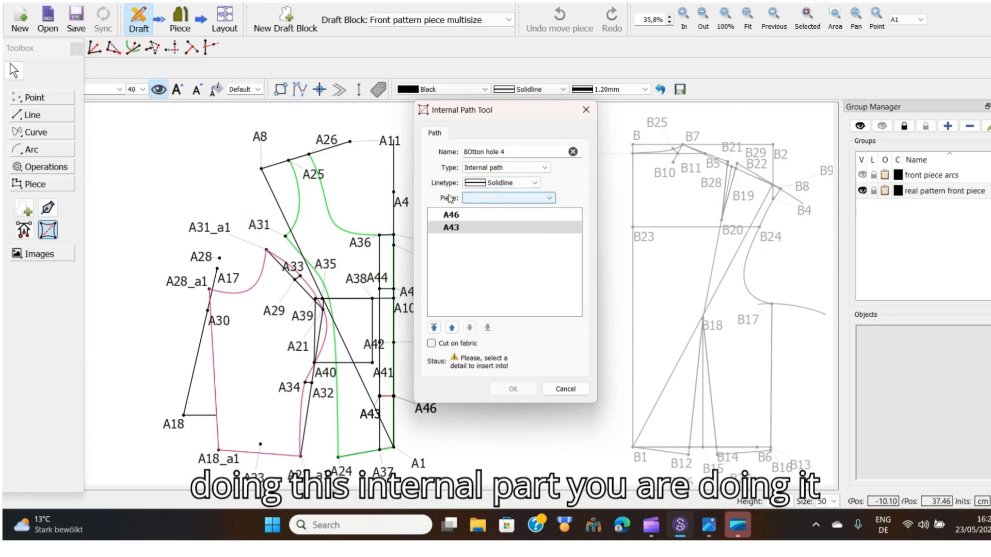
click(550, 199)
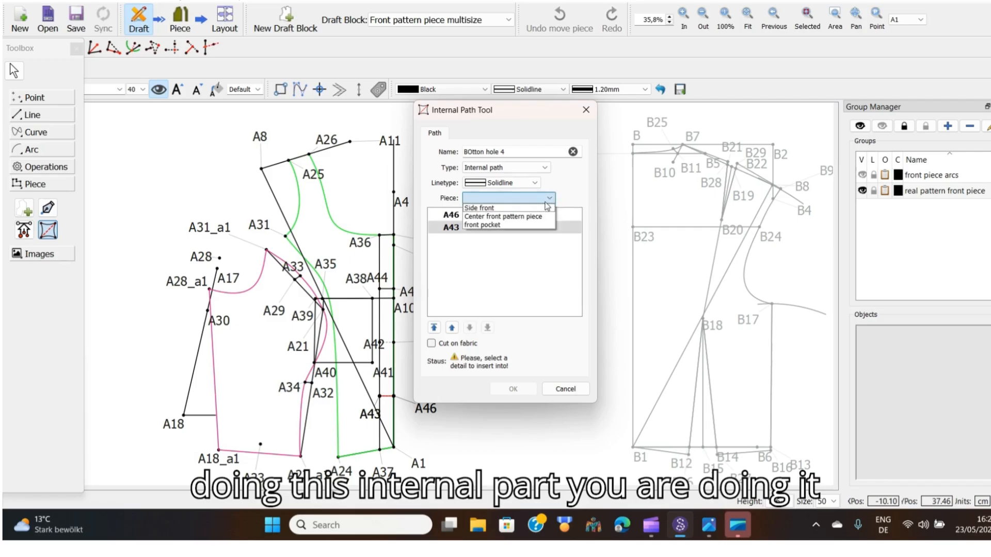
click(516, 218)
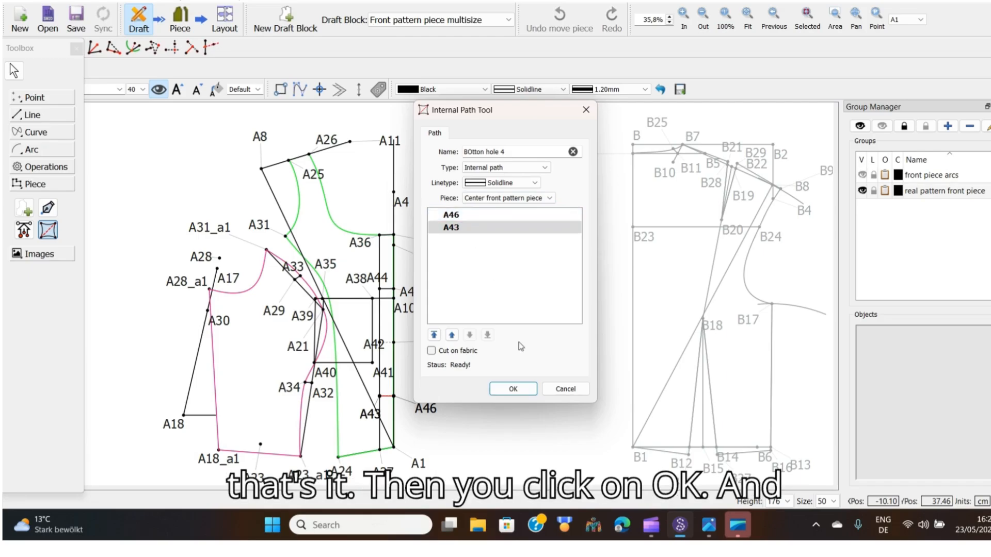
click(513, 390)
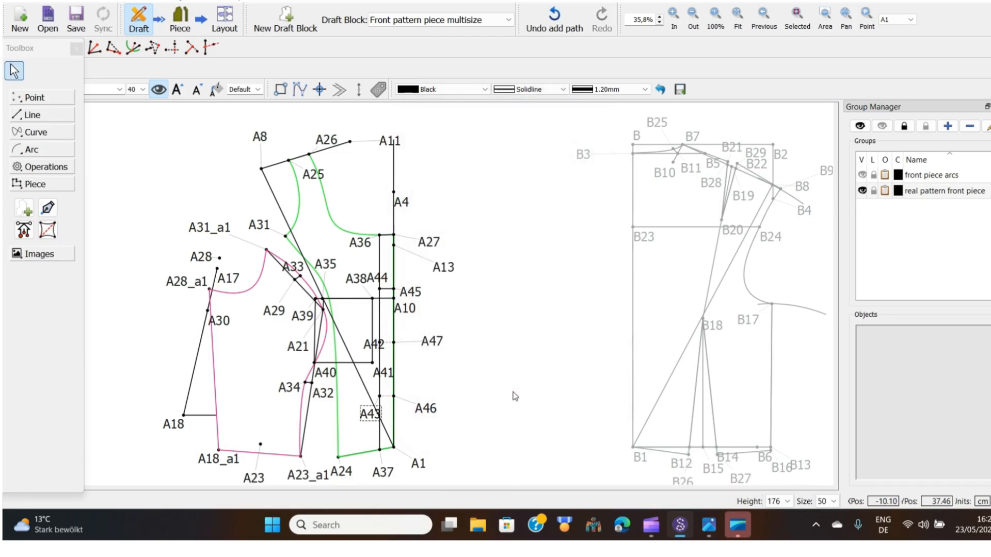
Check the buttonhole path on the pattern pieces, then return to the draft
click(179, 20)
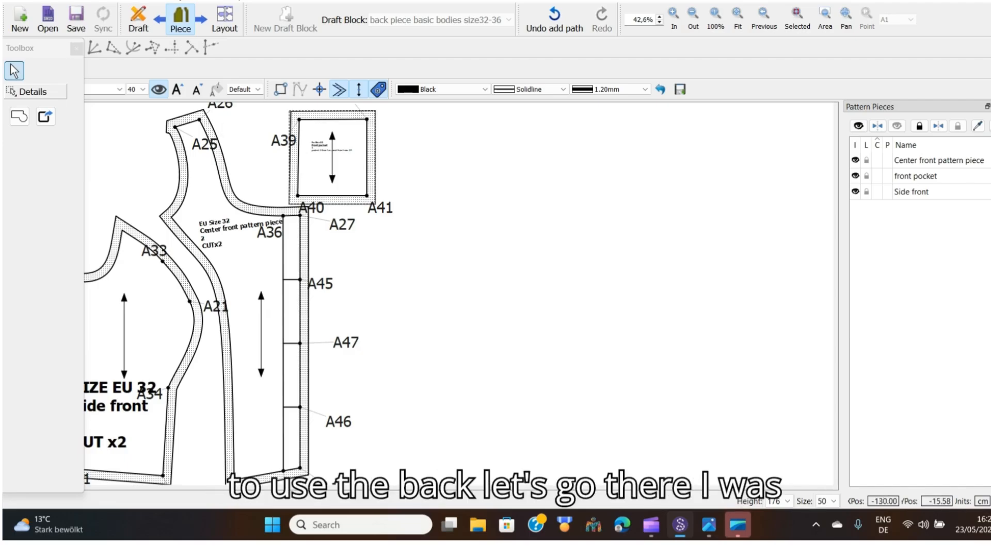
click(135, 19)
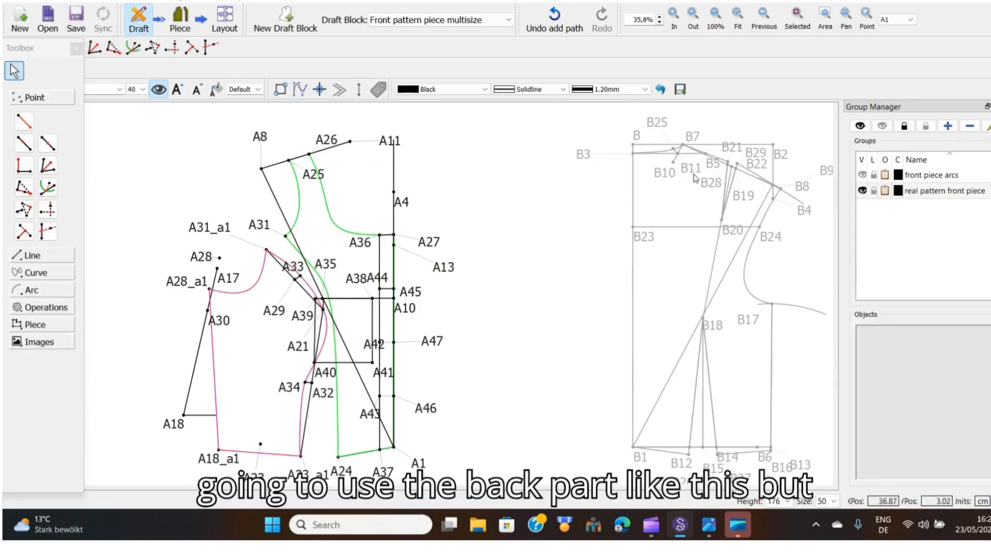